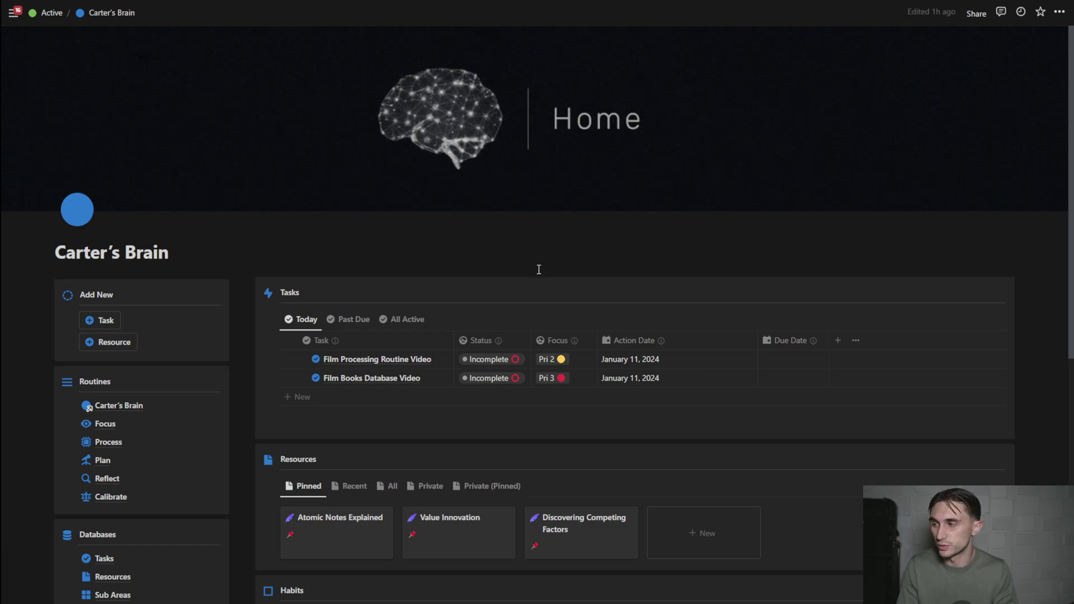
click(556, 275)
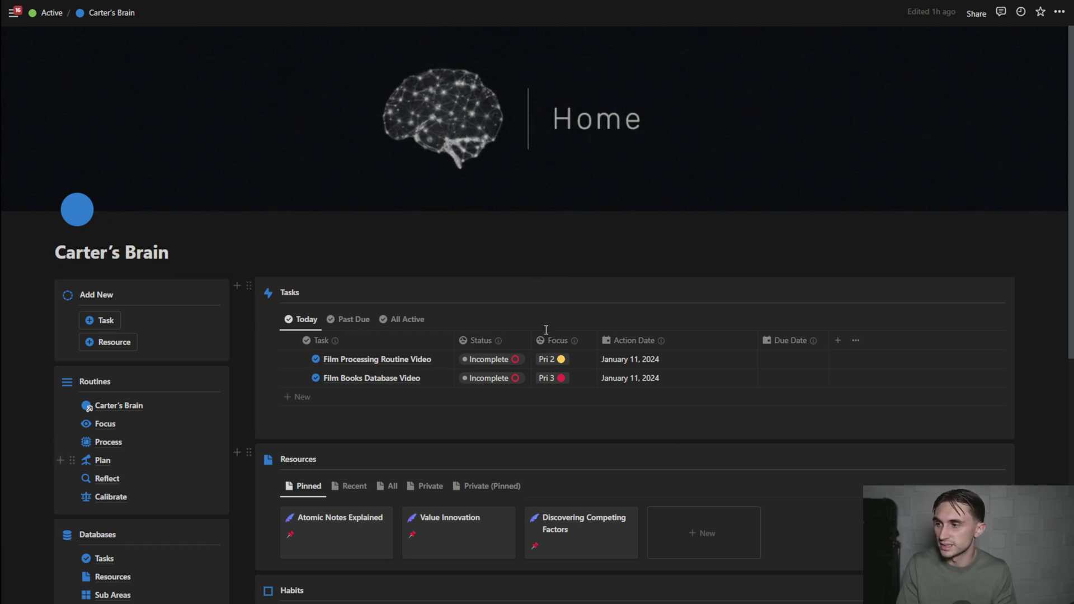
click(594, 257)
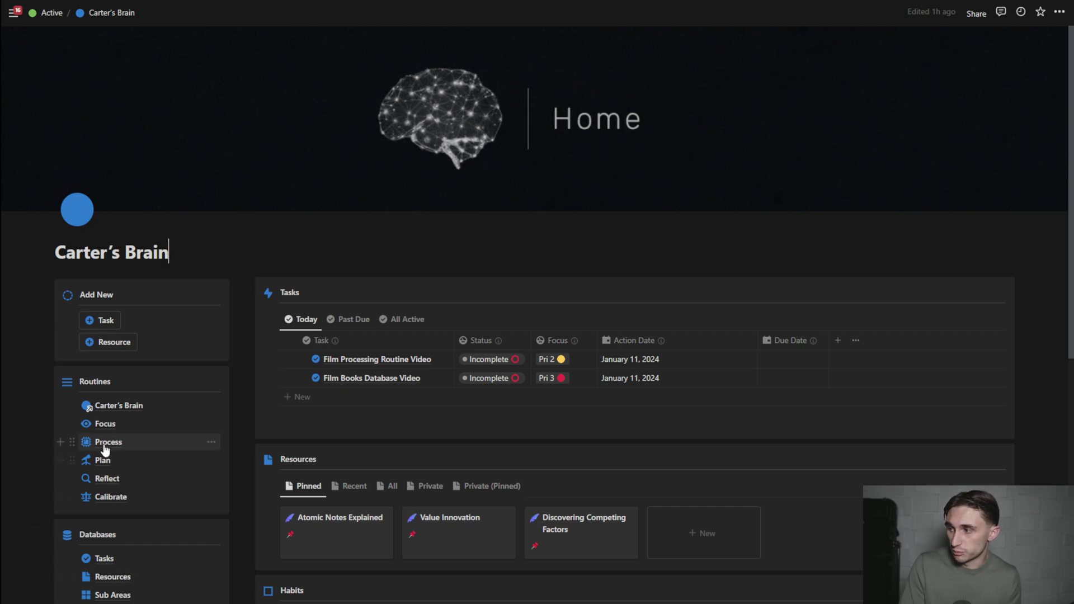
Step: Open the Process page from the Routines list and bring its Process database into view
mouse_move(105, 449)
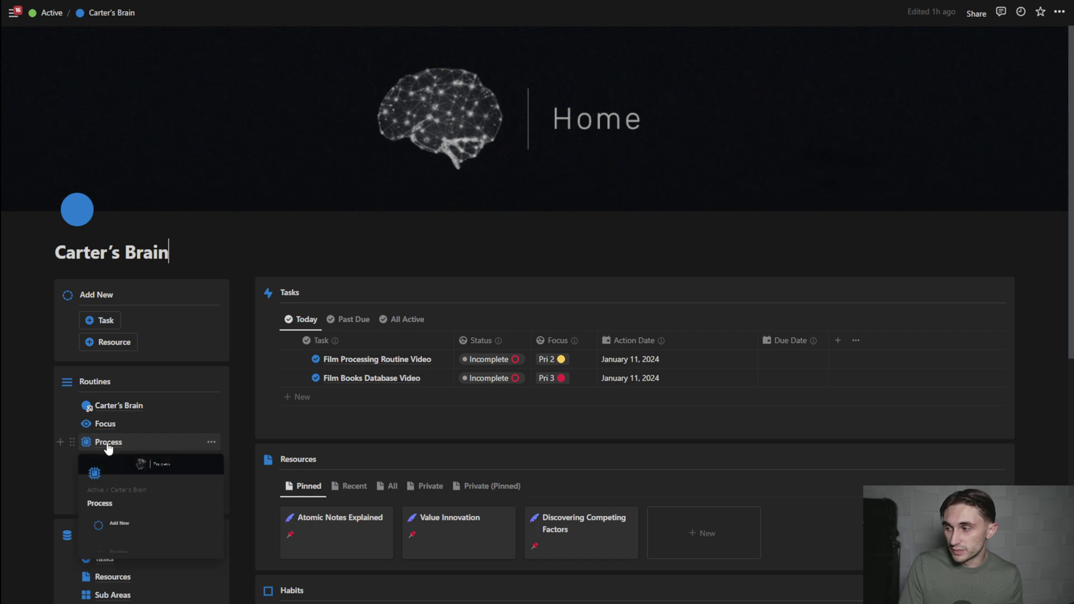
scroll(250, 418, down, 2)
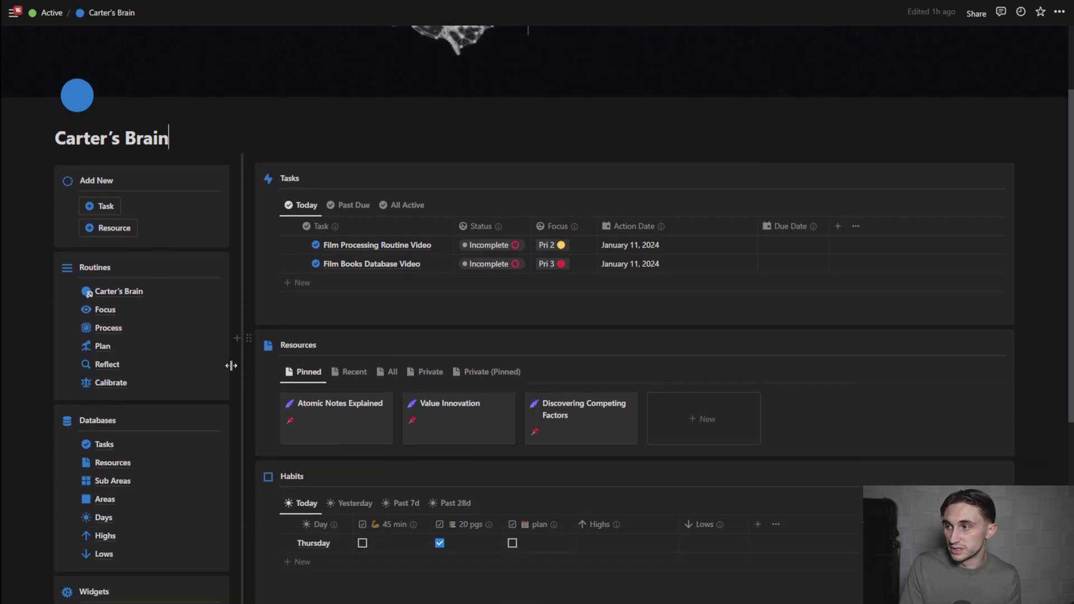
mouse_move(113, 332)
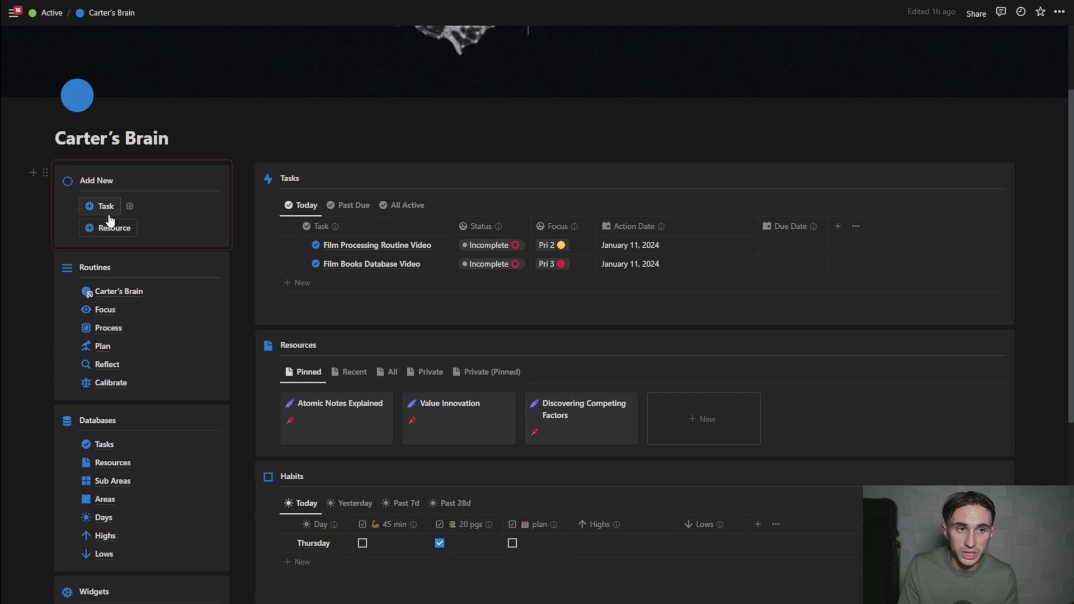
click(121, 330)
scroll(511, 267, down, 2)
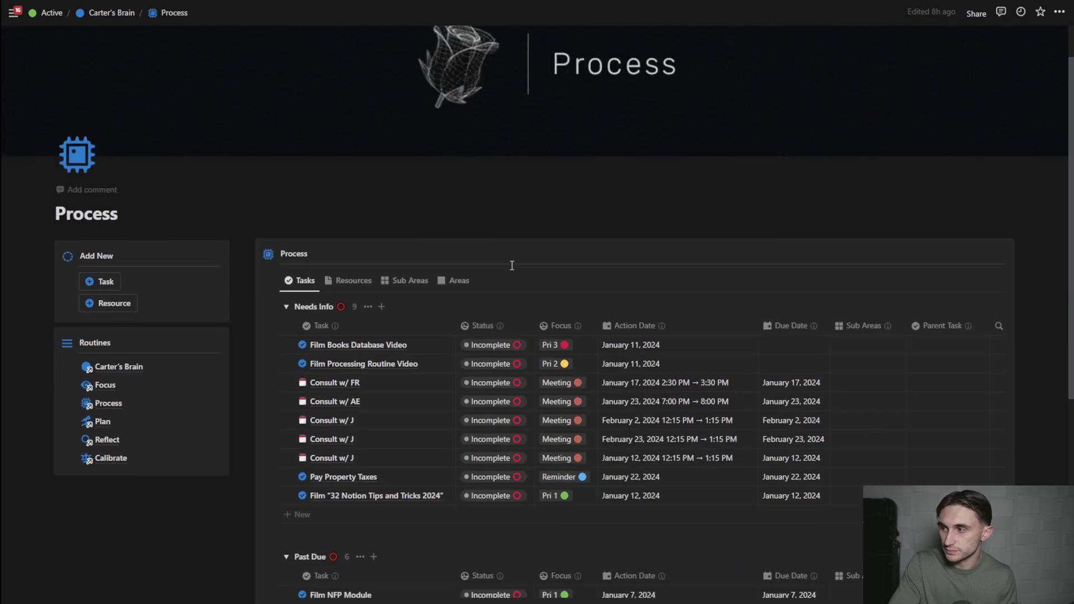
scroll(593, 252, down, 1)
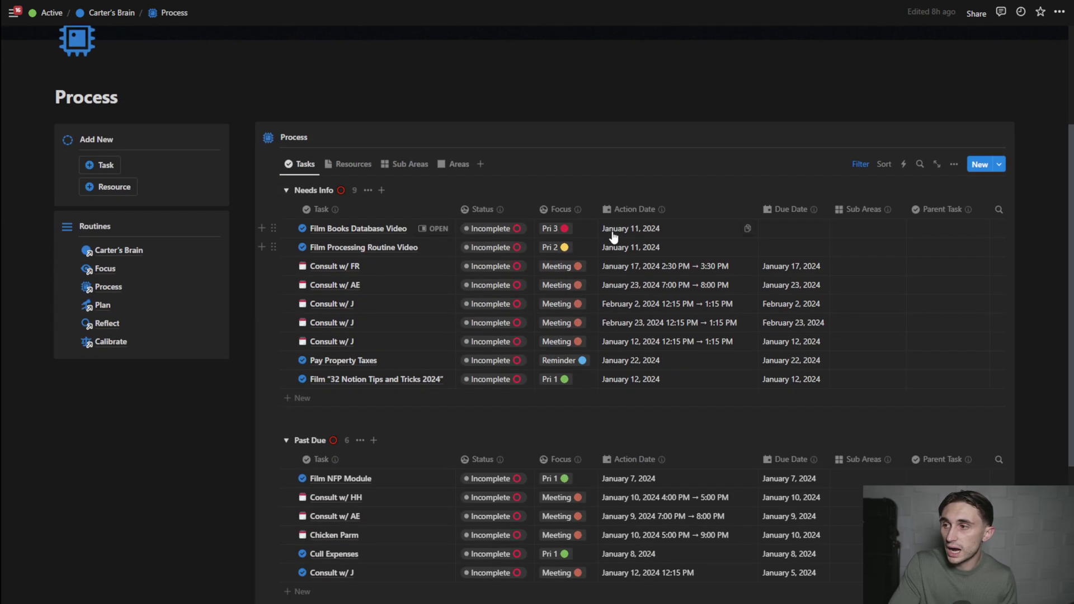
Step: Look through the Resources, Sub Areas and Areas views of the Process database
click(345, 165)
click(404, 217)
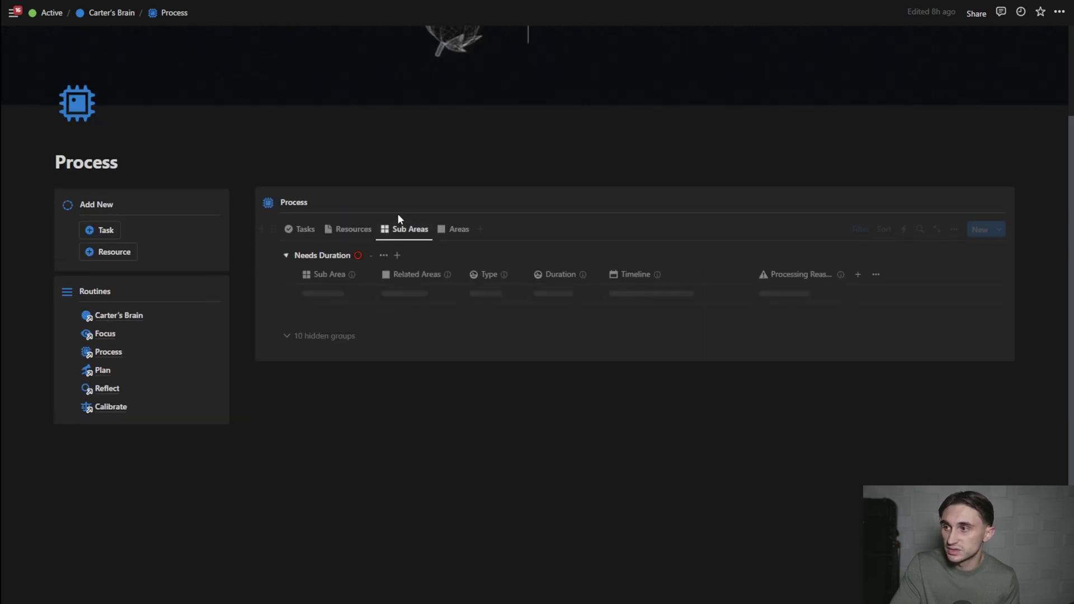
click(453, 191)
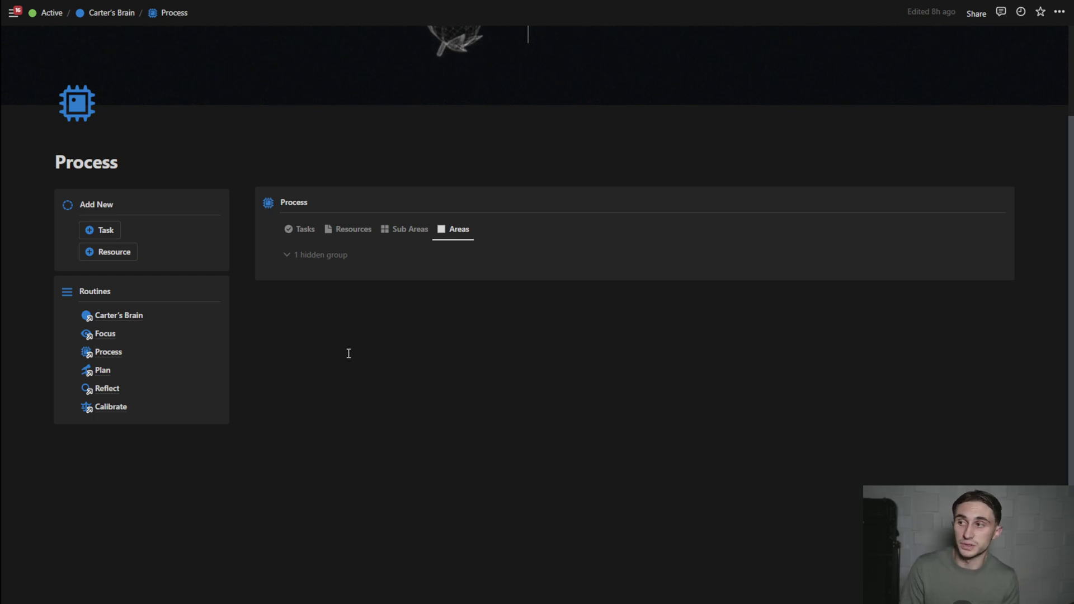
click(295, 203)
click(293, 203)
drag(280, 201, 306, 202)
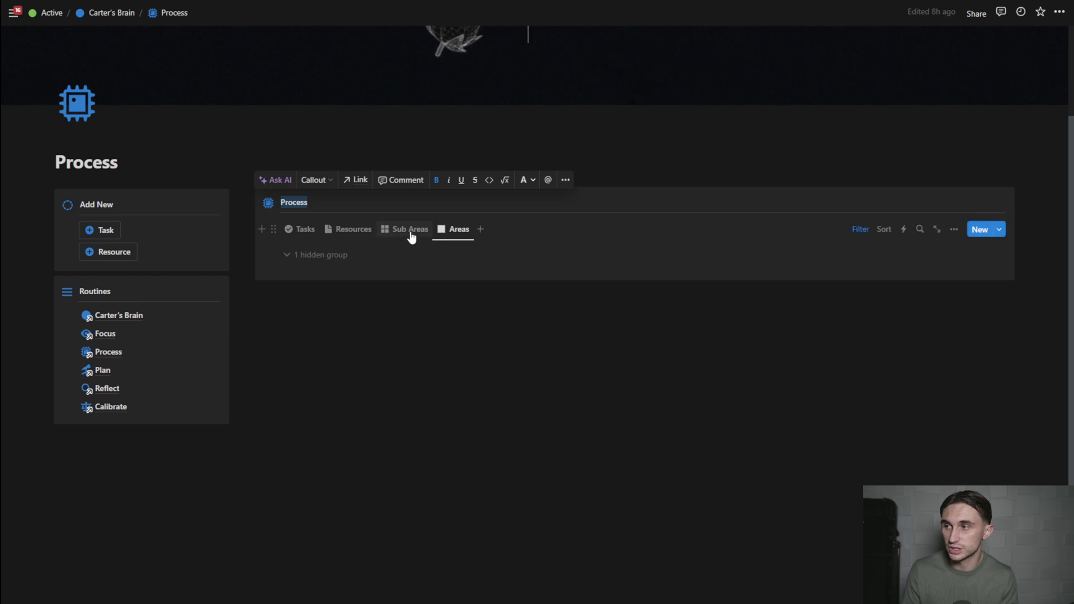
Step: Check the sub areas needing a duration and the Duration options for "Learn from people who are smarter than me", leaving the field unset
click(411, 234)
click(406, 234)
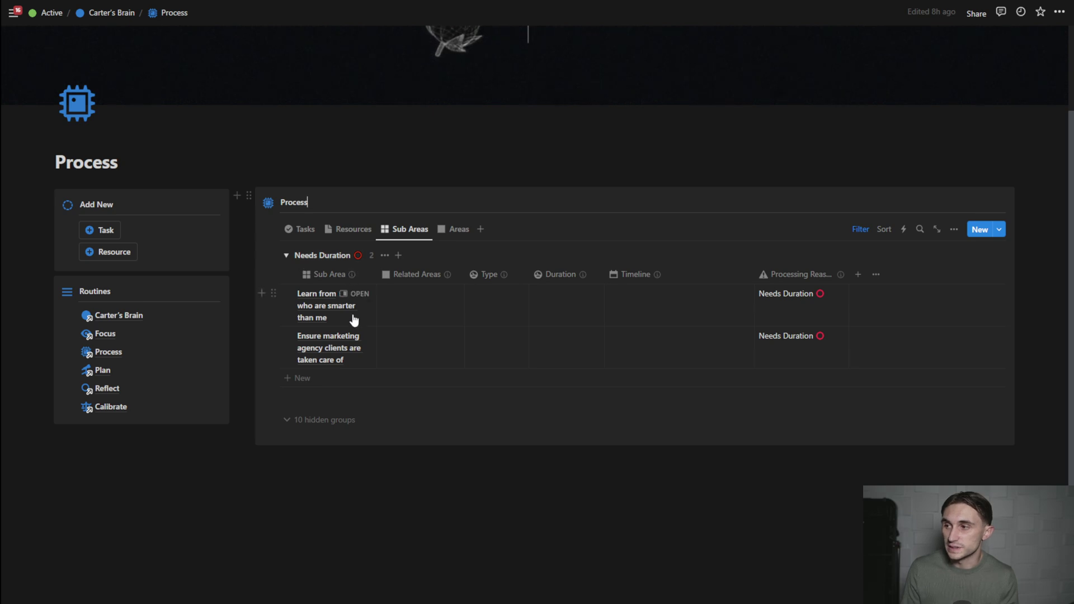
click(548, 299)
key(Escape)
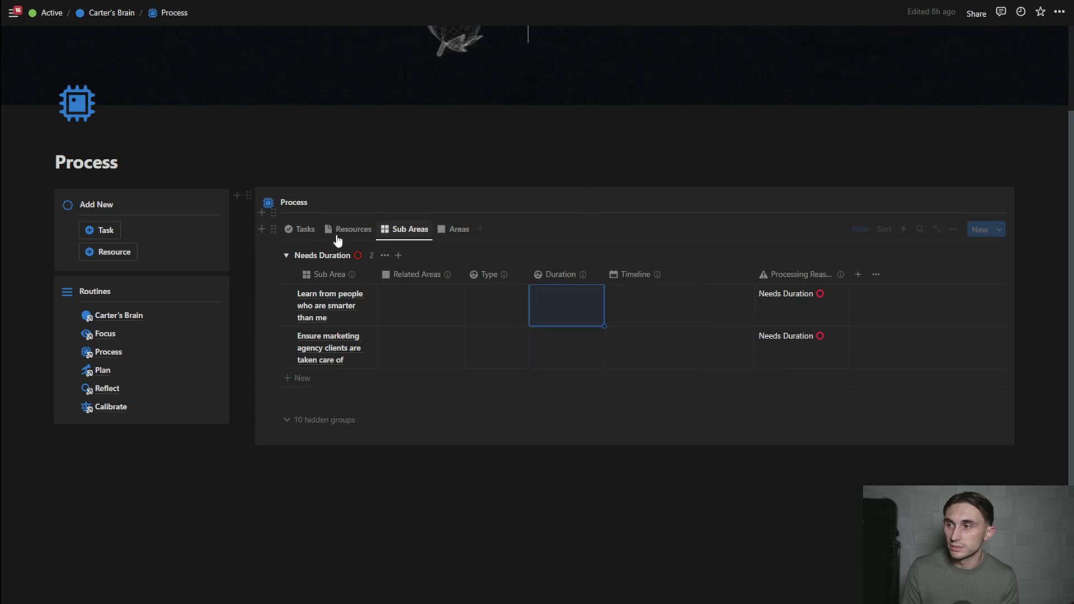
Step: Review the tasks in the Needs Info and Past Due groups of the Process database
click(306, 229)
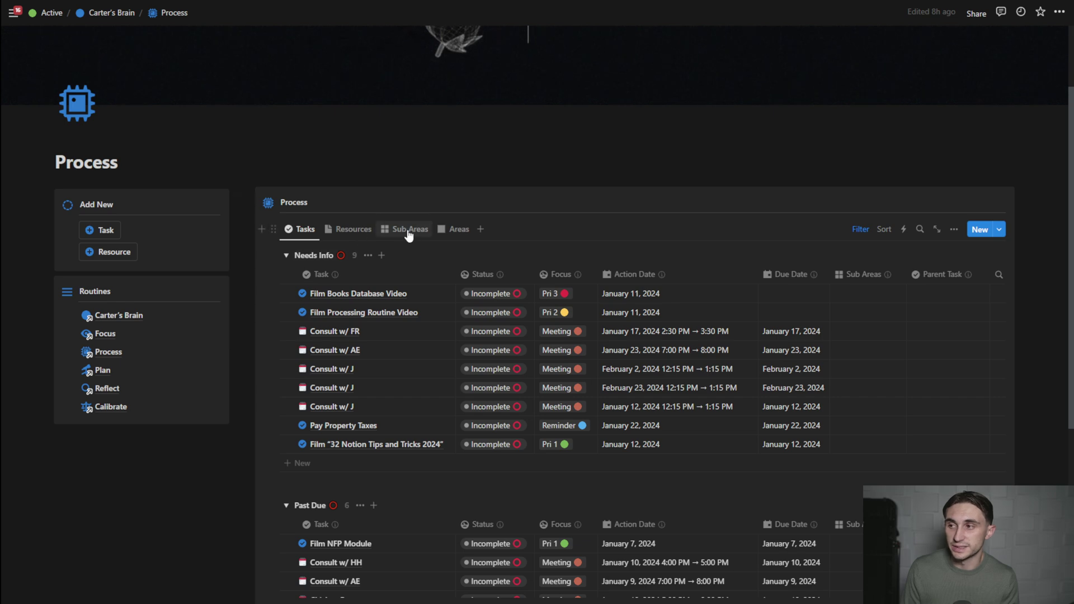
scroll(411, 334, down, 2)
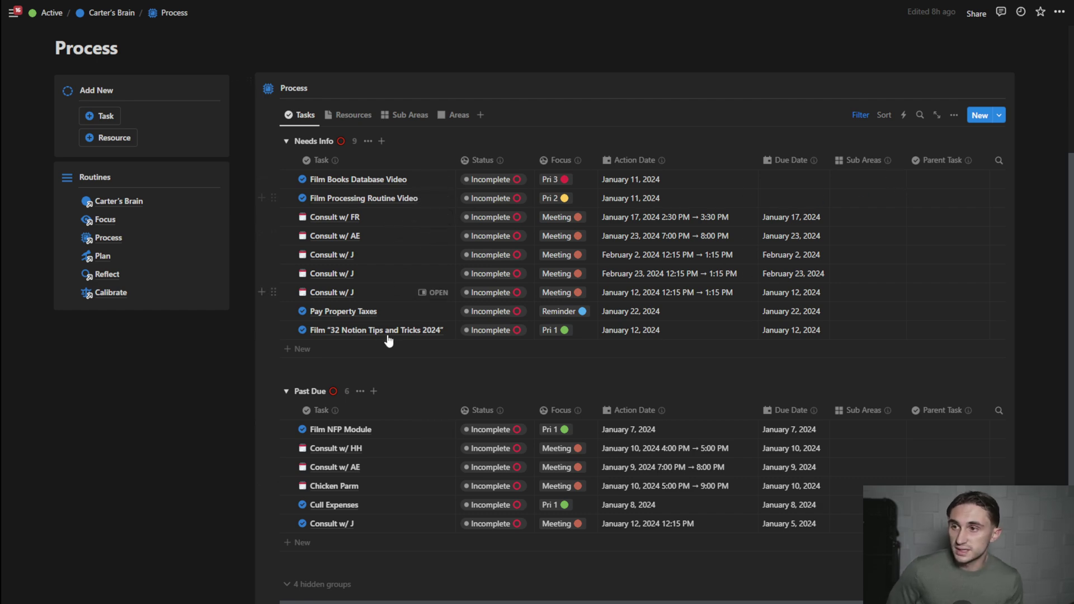
scroll(411, 248, down, 2)
scroll(434, 357, up, 3)
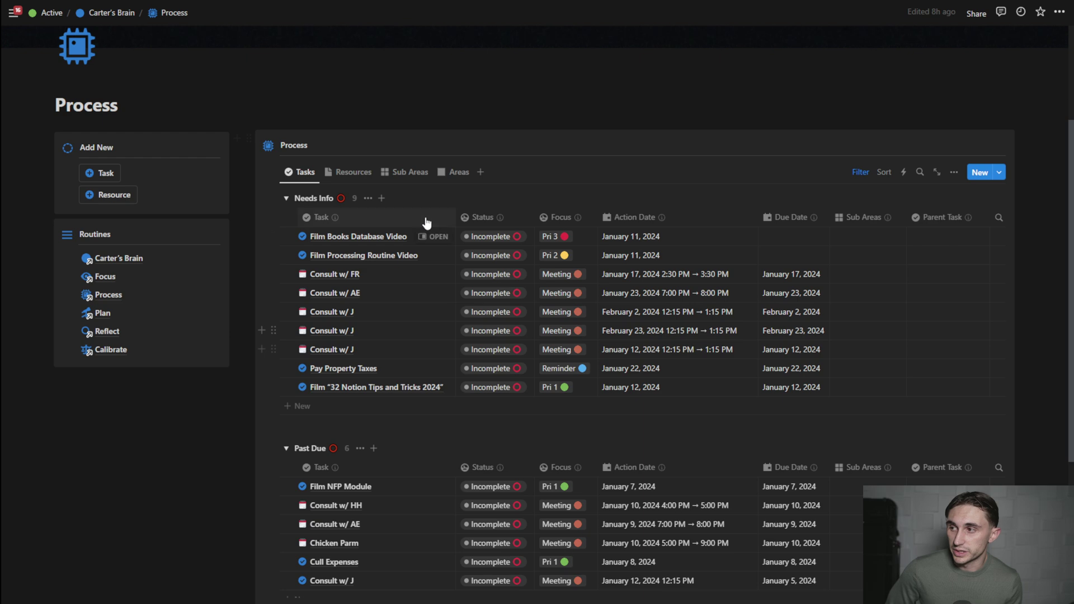
scroll(347, 387, down, 3)
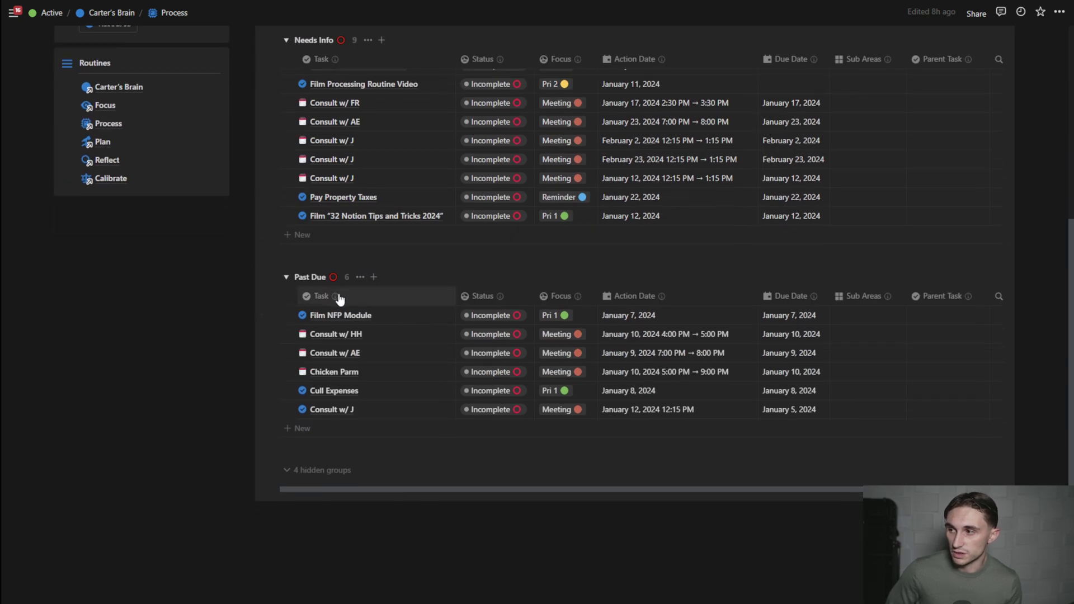
scroll(595, 302, up, 2)
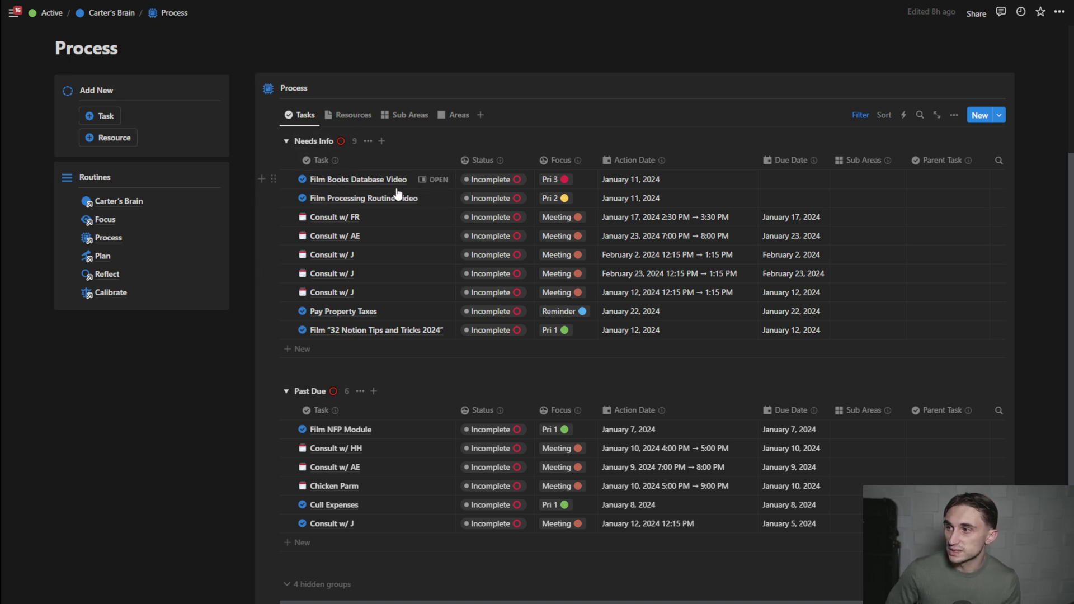
Step: Set the due dates of "Film Books Database Video" and "Film Processing Routine Video" to January 11, 2024
click(785, 181)
key(Escape)
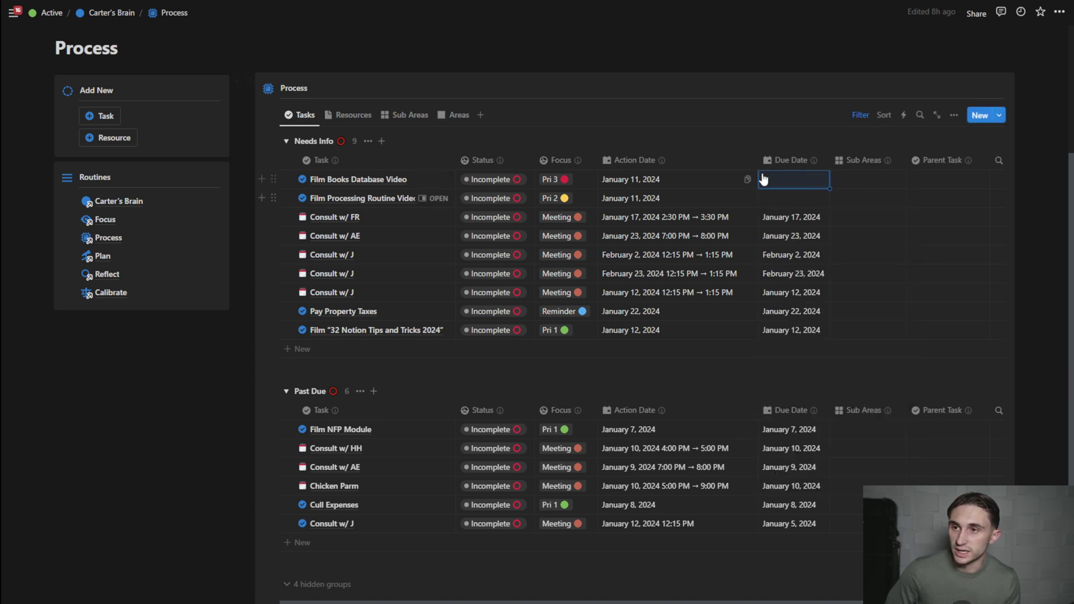
click(798, 179)
click(845, 285)
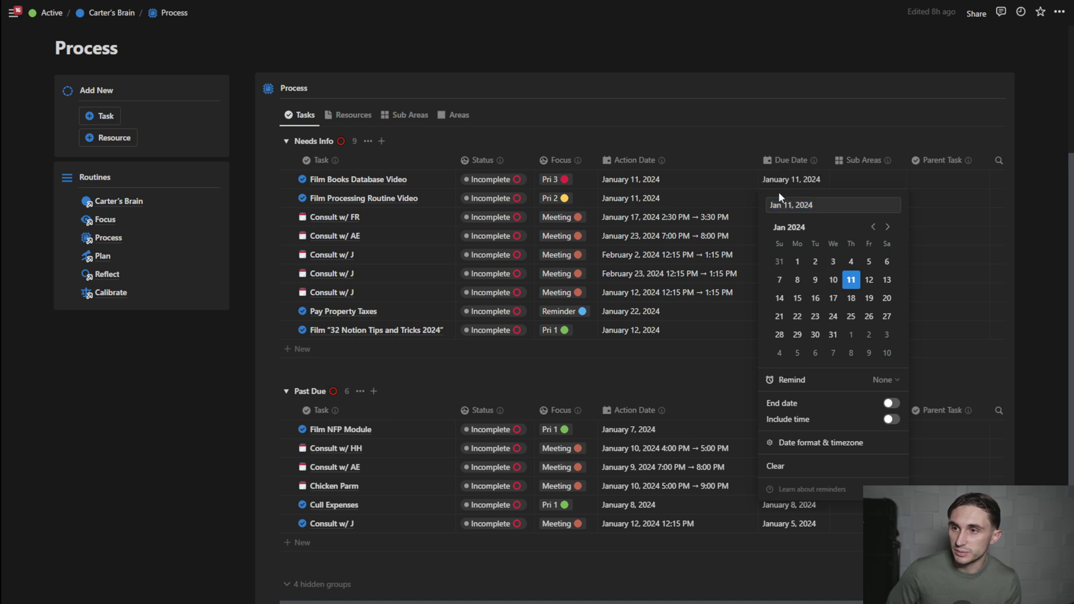
key(Escape)
click(776, 199)
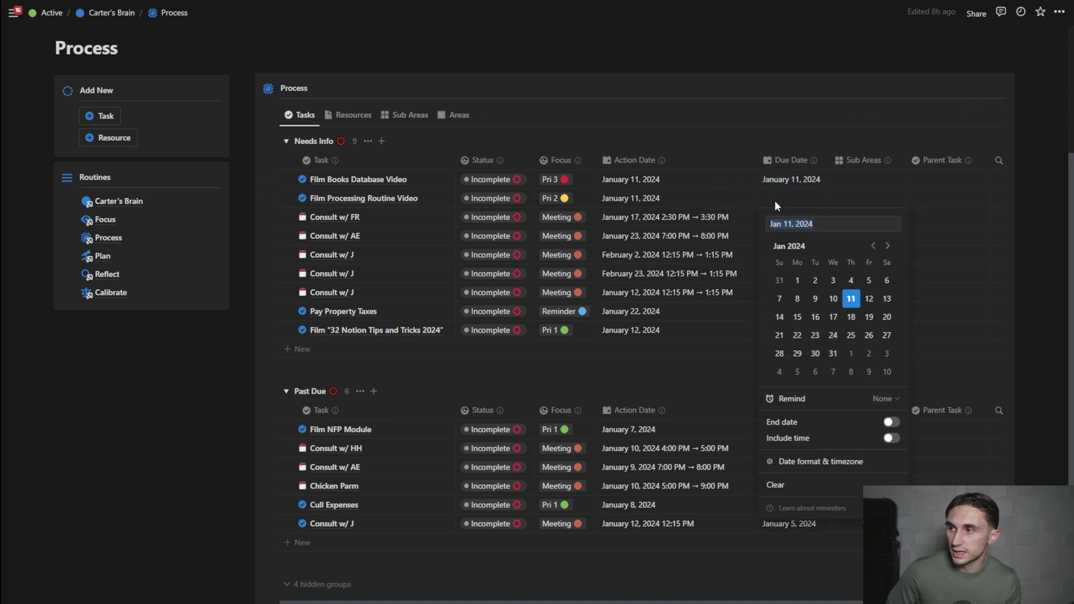
click(850, 299)
key(Escape)
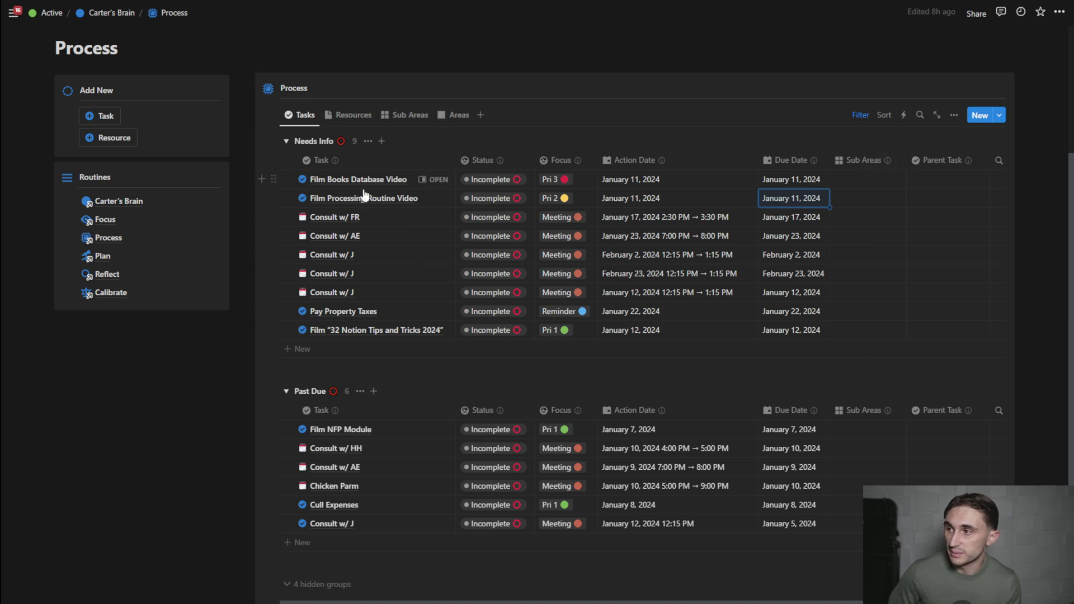
Step: Link both "Film Books Database Video" and "Film Processing Routine Video" to the sub area about growing the YouTube channel to 300k
click(862, 178)
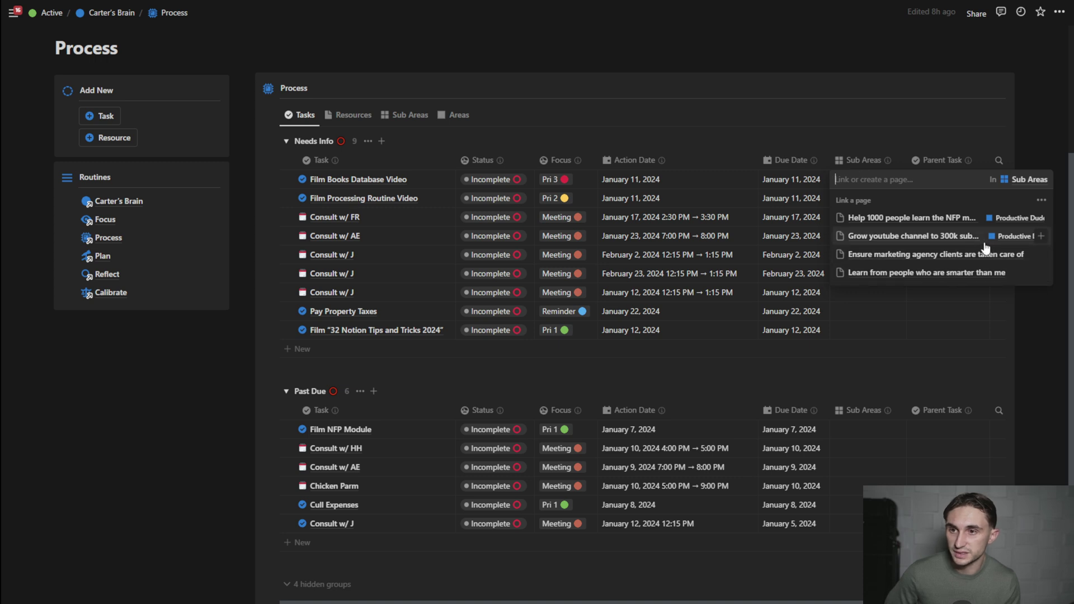
click(1040, 237)
click(833, 138)
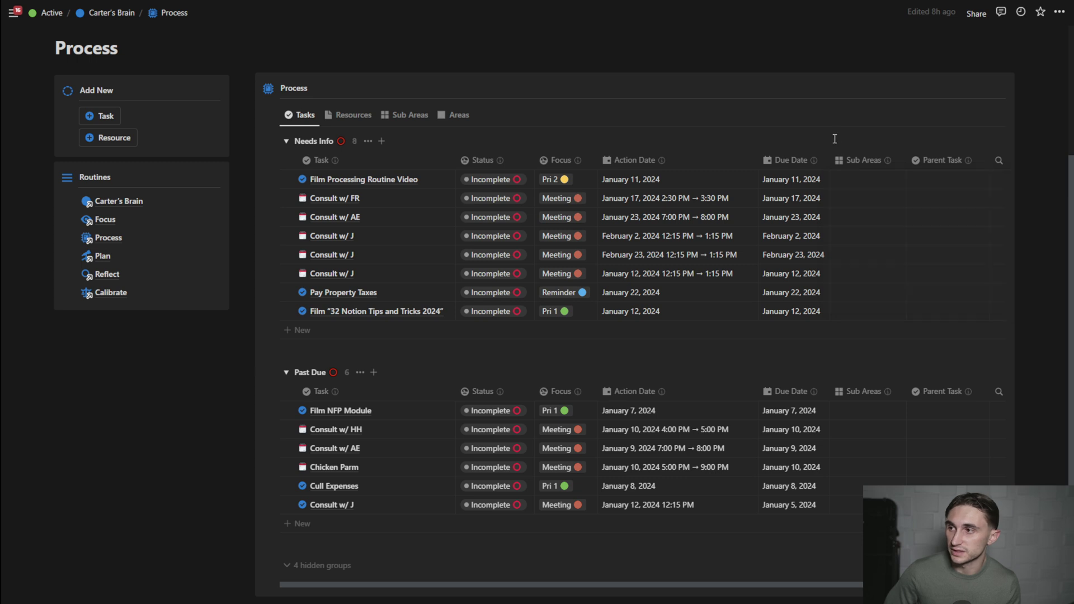
click(857, 186)
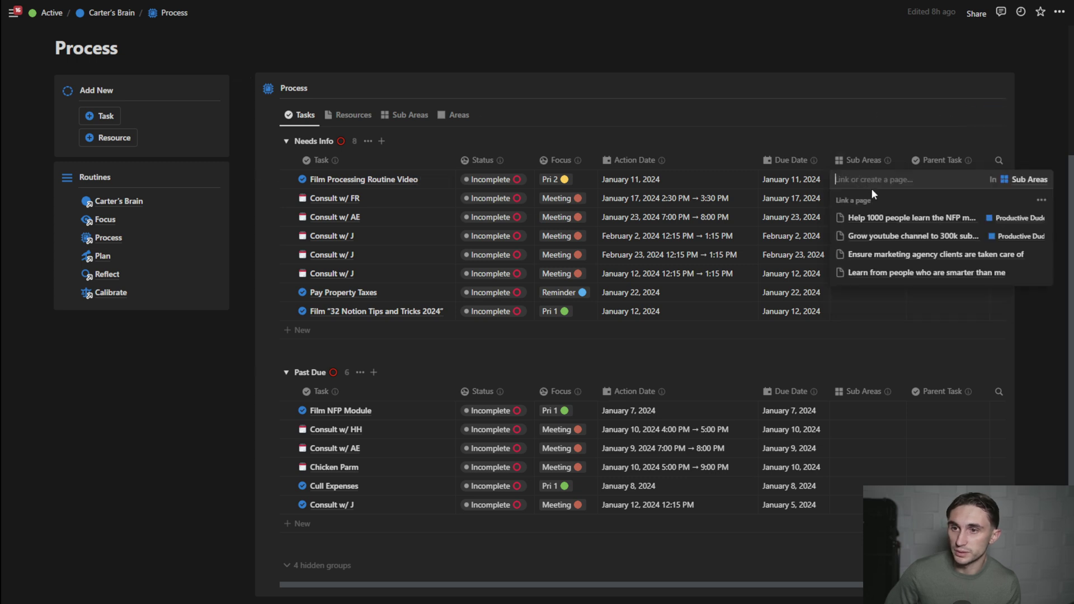
click(1039, 238)
click(812, 124)
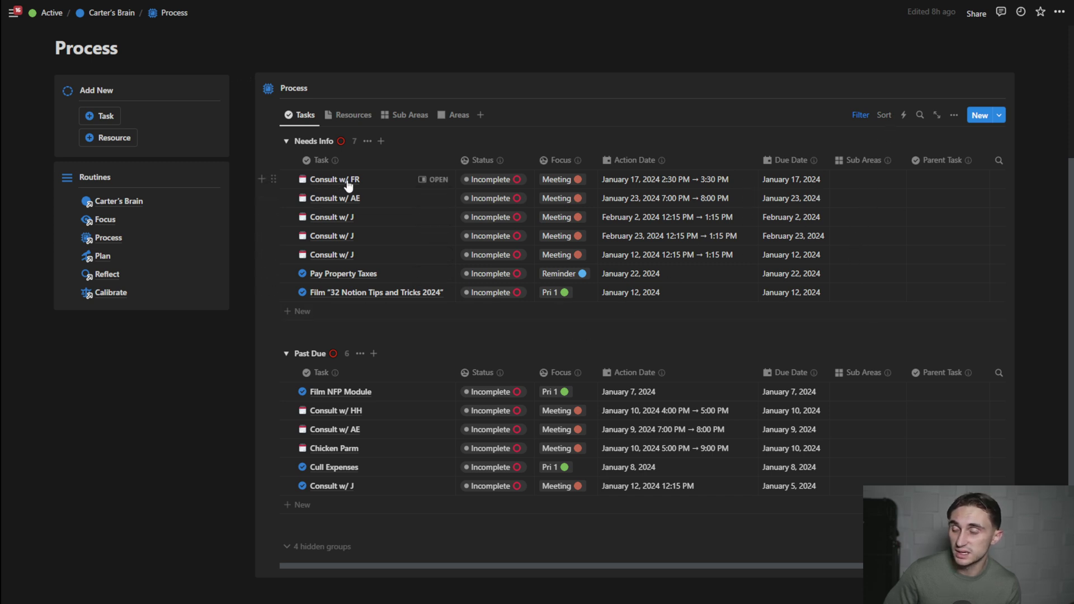
Step: Link the January 17 "Consult w/ FR" task to the sub area "Ensure marketing agency clients are taken care of"
click(863, 181)
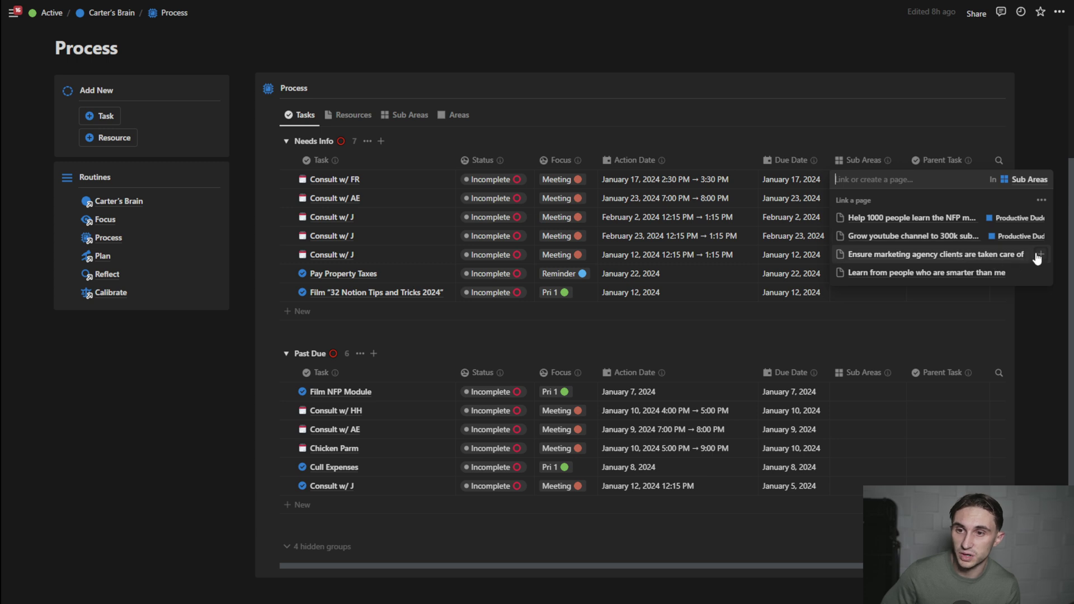
click(1038, 256)
click(731, 171)
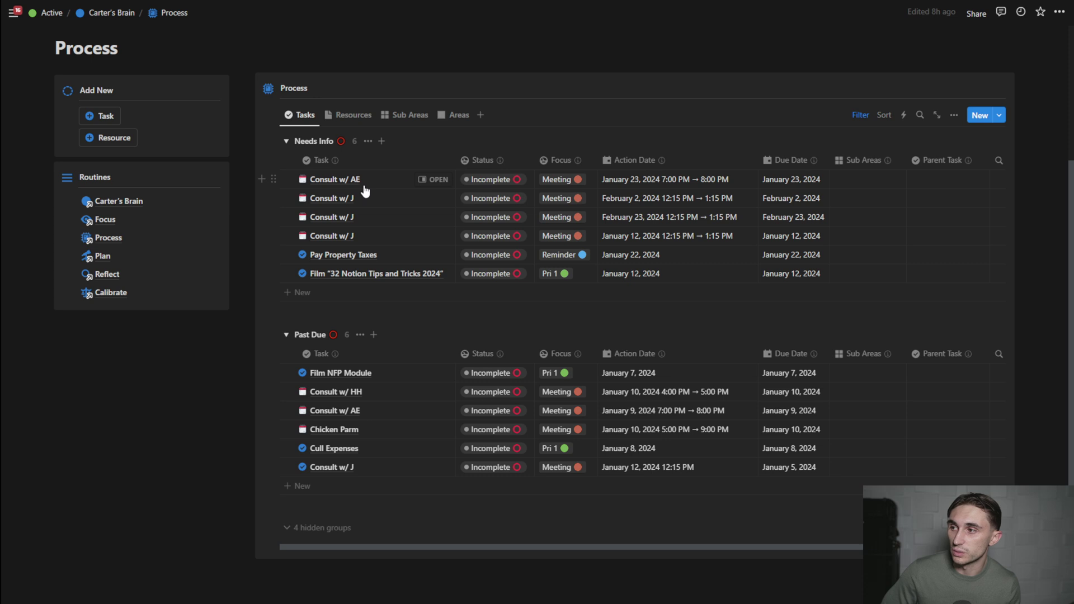
Step: Link the January 23 "Consult w/ AE" task to the sub area "Learn from people who are smarter than me"
click(882, 180)
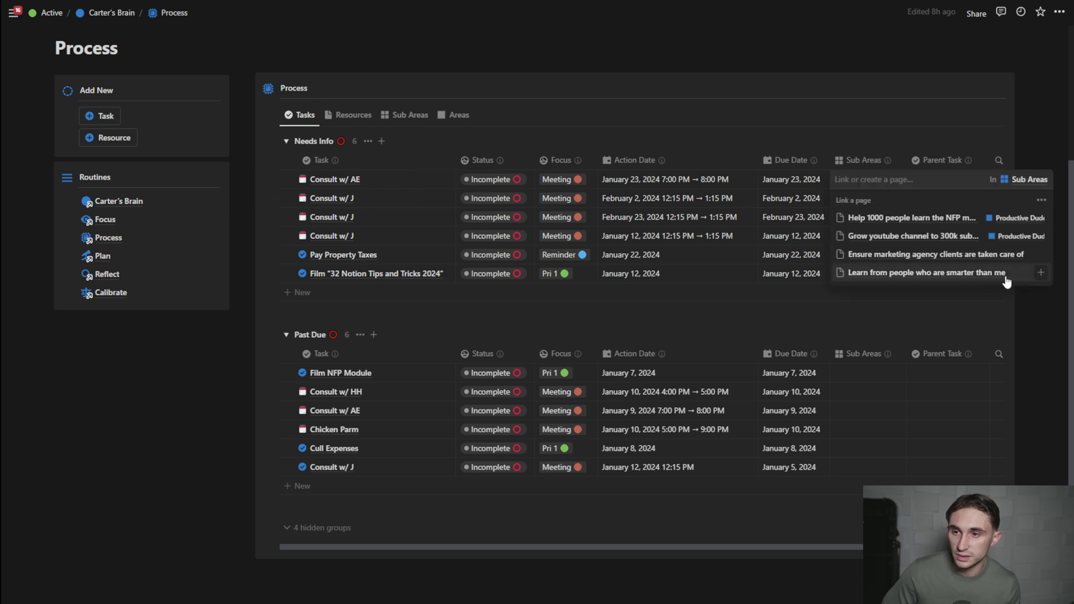
click(1040, 274)
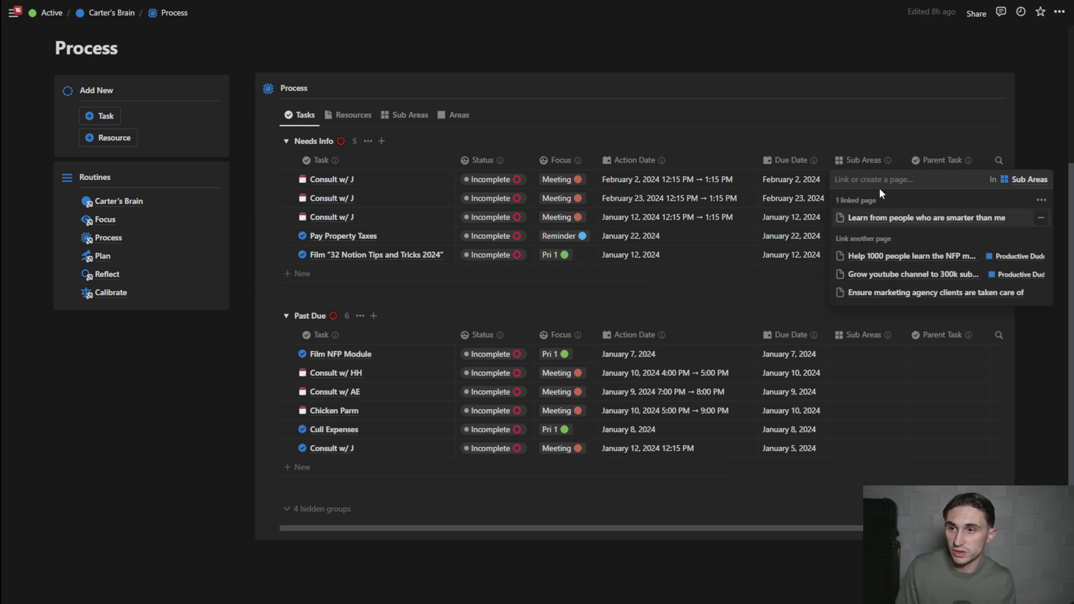
click(833, 129)
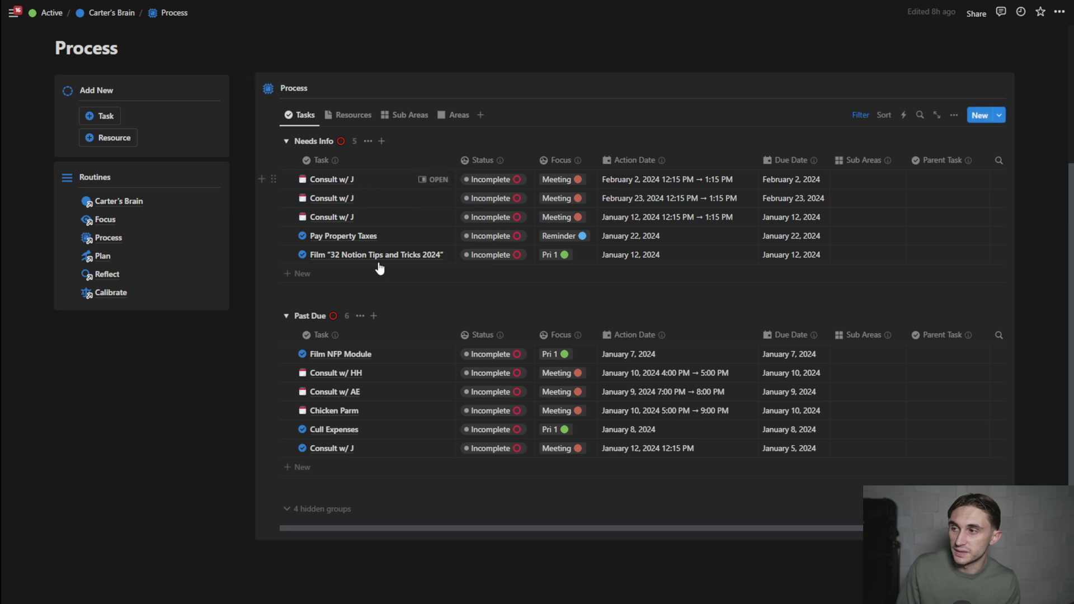
Step: Create the sub area "Help people learn from my experience" and link it to the February 2 "Consult w/ J" task
click(860, 185)
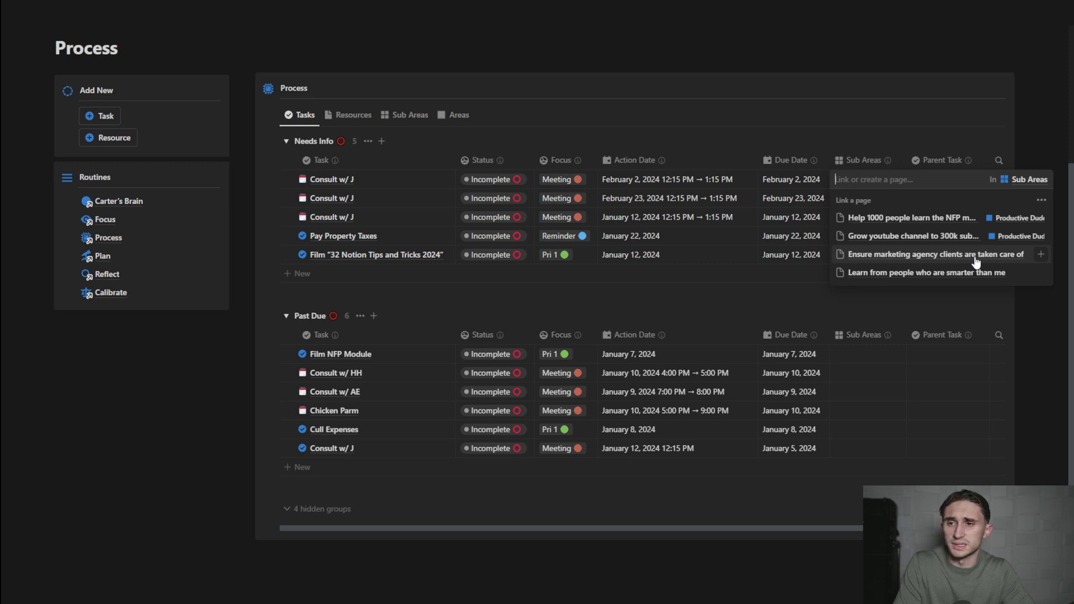
text(Consultin)
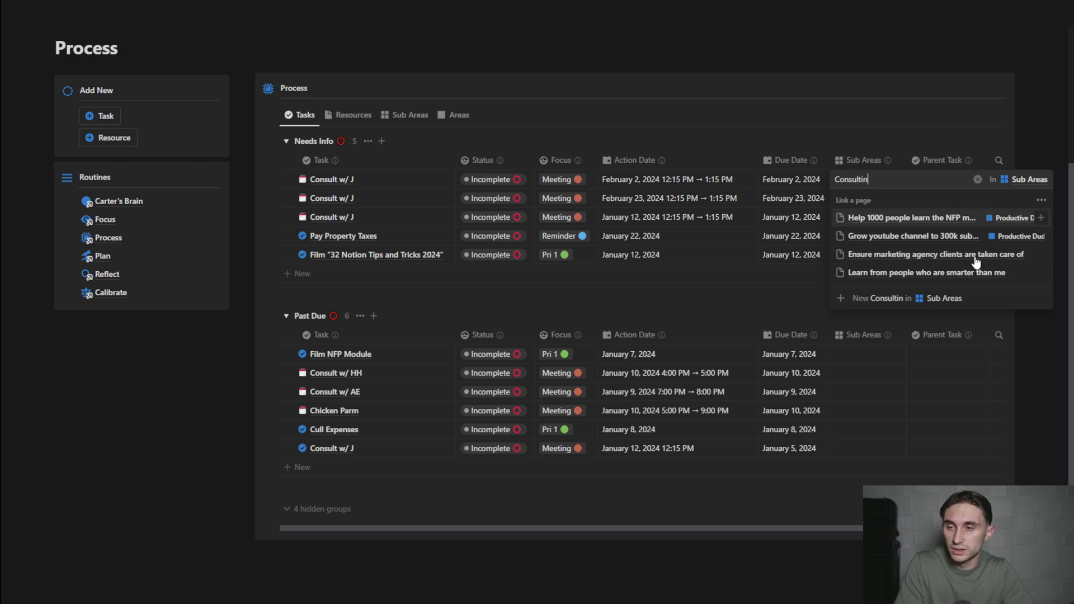
key(BackSpace)
key(BackSpace)
key(BackSpace)
key(BackSpace)
key(BackSpace)
key(BackSpace)
key(BackSpace)
key(BackSpace)
key(BackSpace)
text(Help pe)
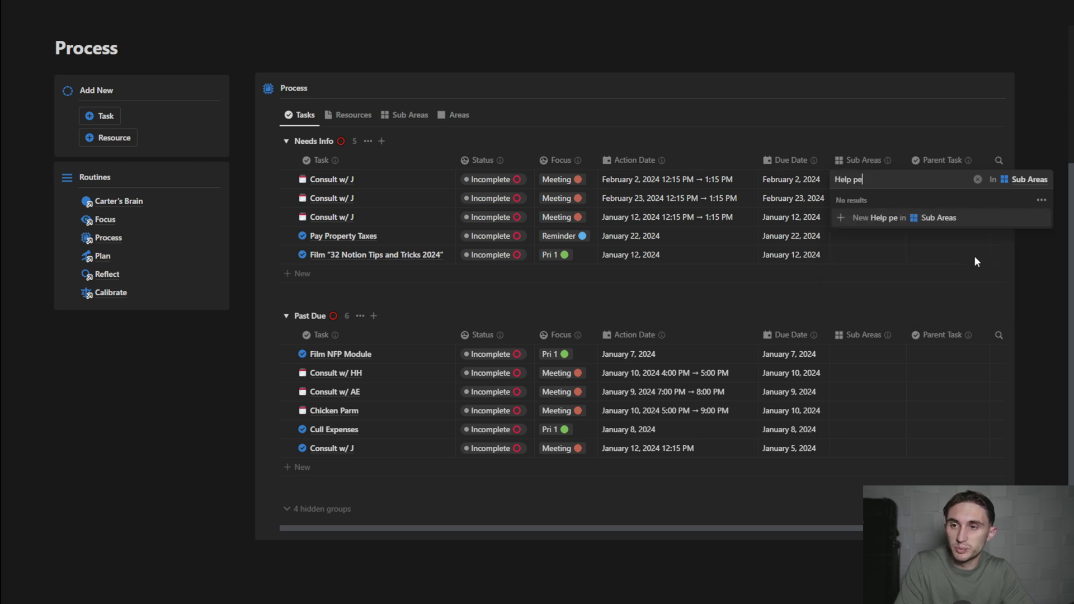
text(ople learn )
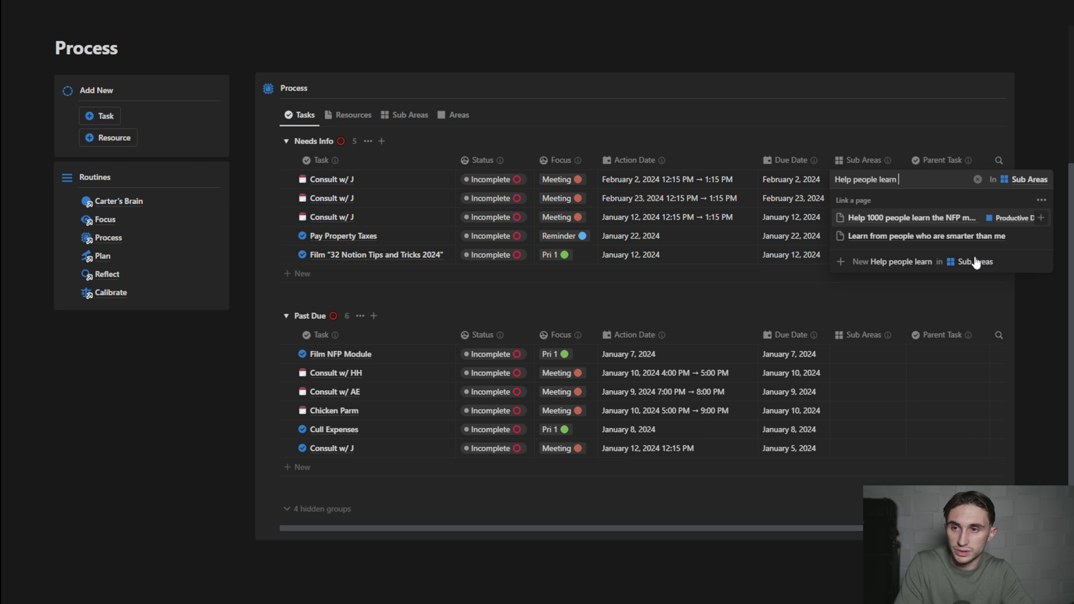
text(from my experience)
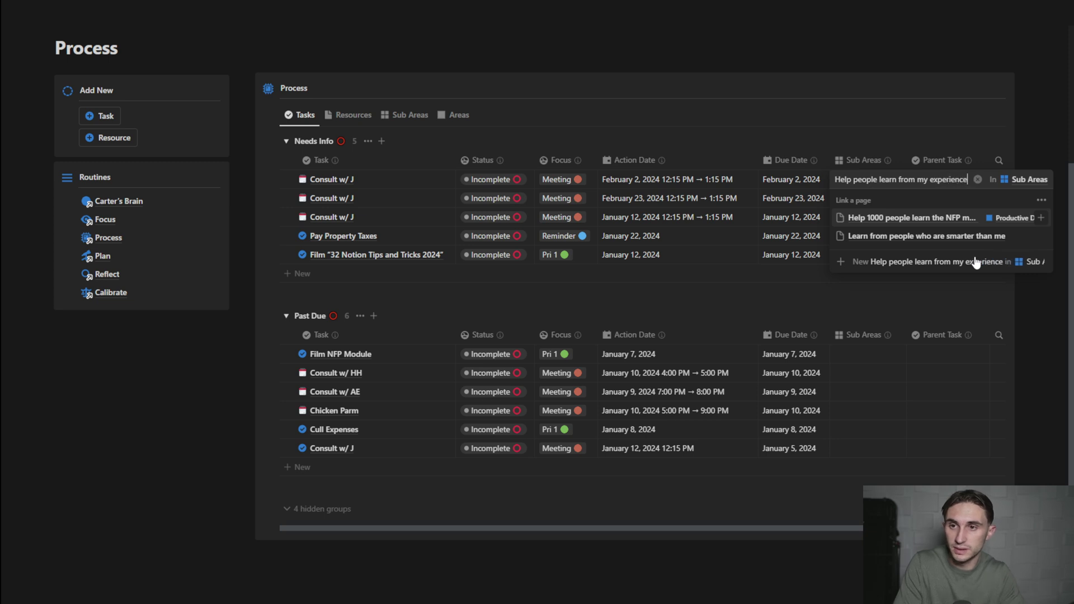
click(976, 261)
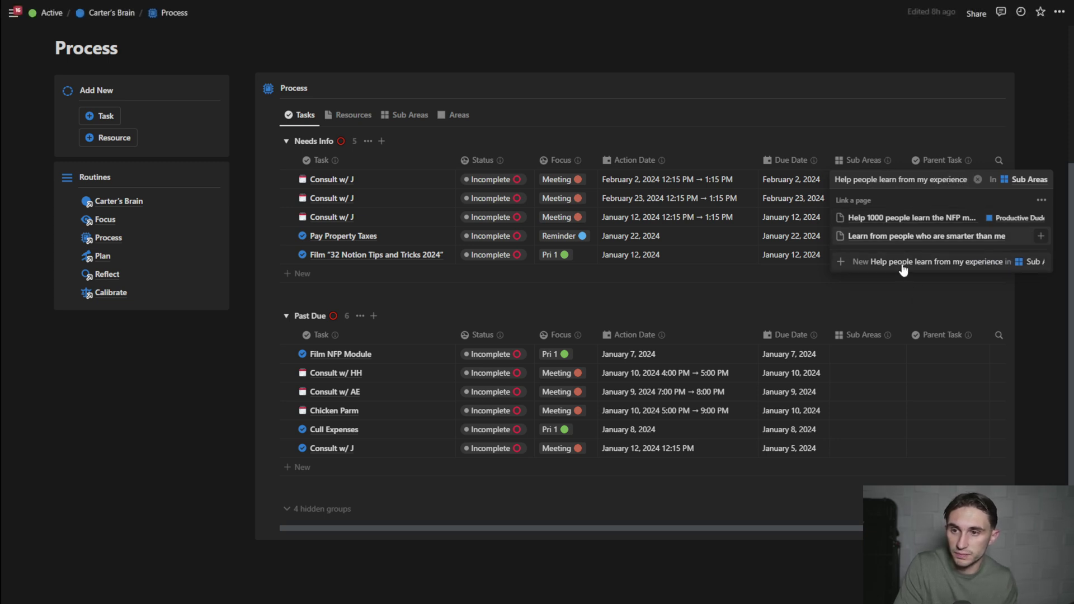
click(896, 129)
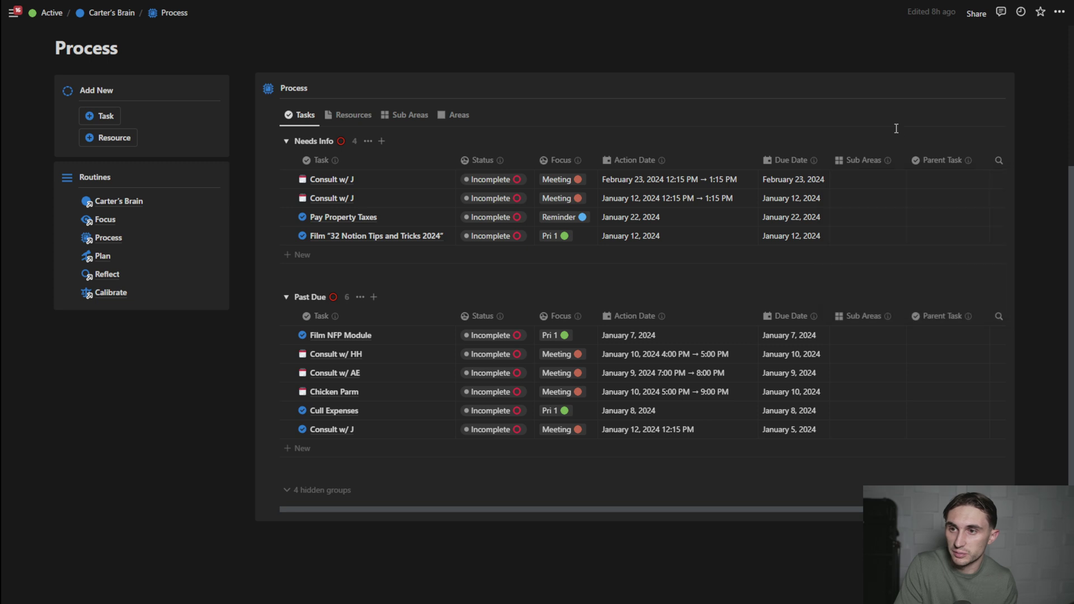
Step: Link the February 23 and January 12 "Consult w/ J" tasks under Needs Info to "Help people learn from my experience"
click(858, 179)
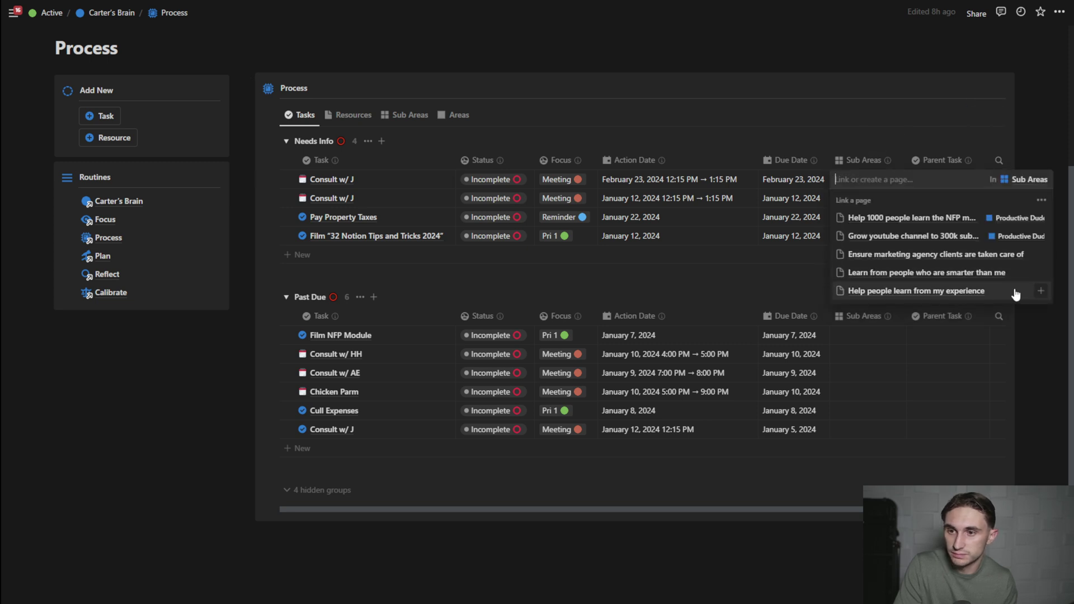
click(1044, 292)
key(Escape)
click(868, 183)
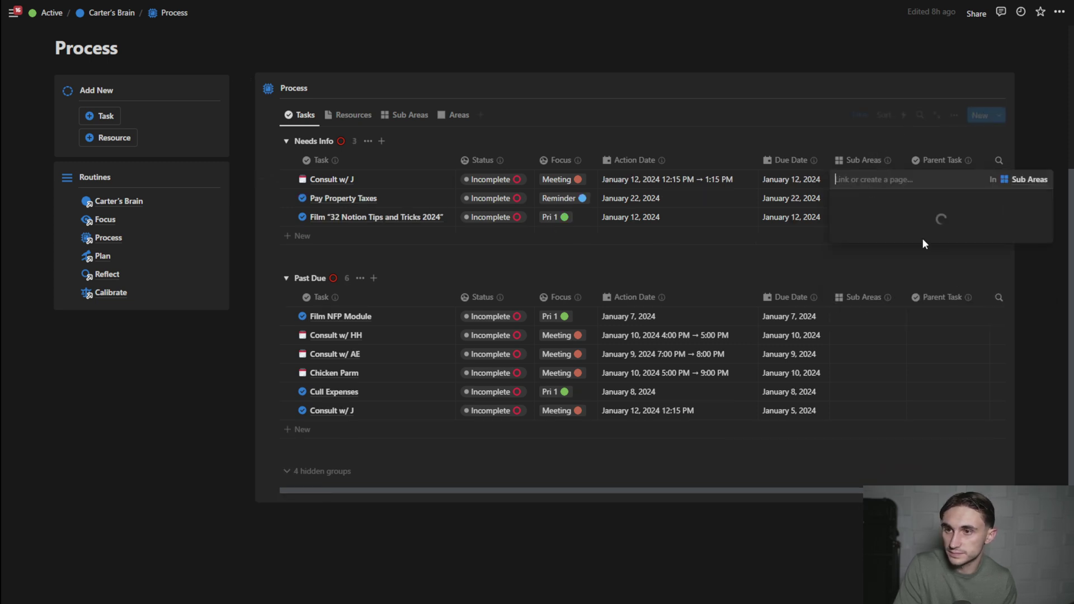
click(1043, 296)
key(Escape)
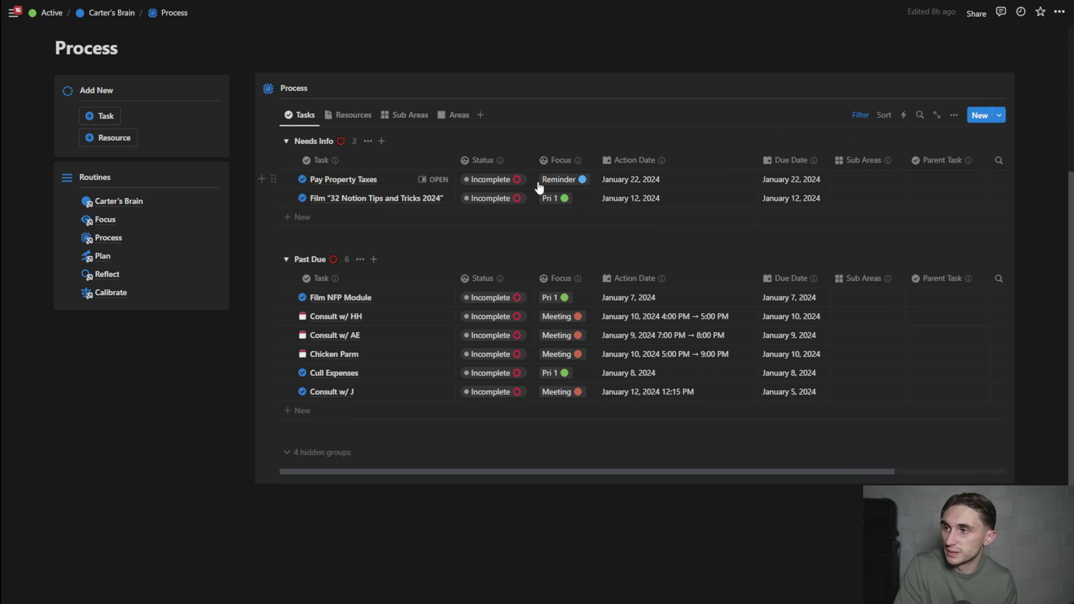
Step: Create the sub area "Keep up with business finances" and link it to the "Pay Property Taxes" task
click(864, 182)
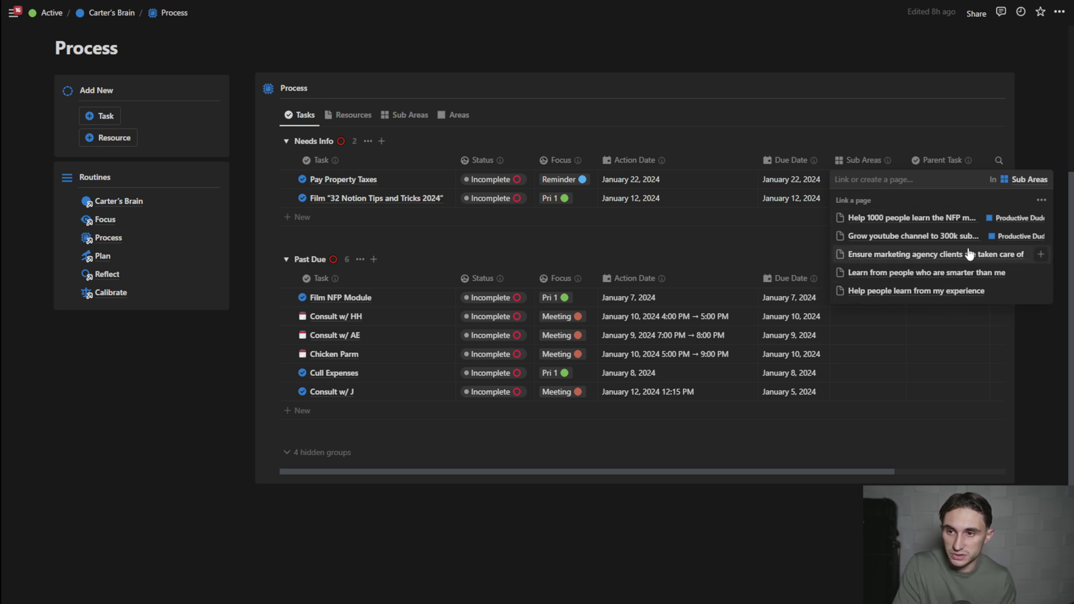
text(Keep up with business finances)
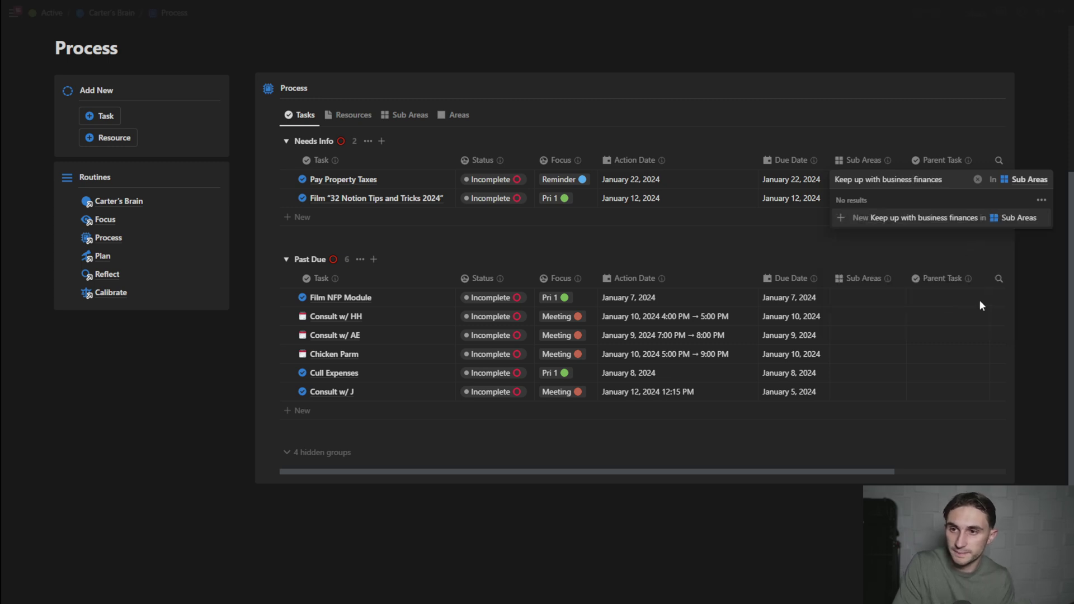
click(937, 224)
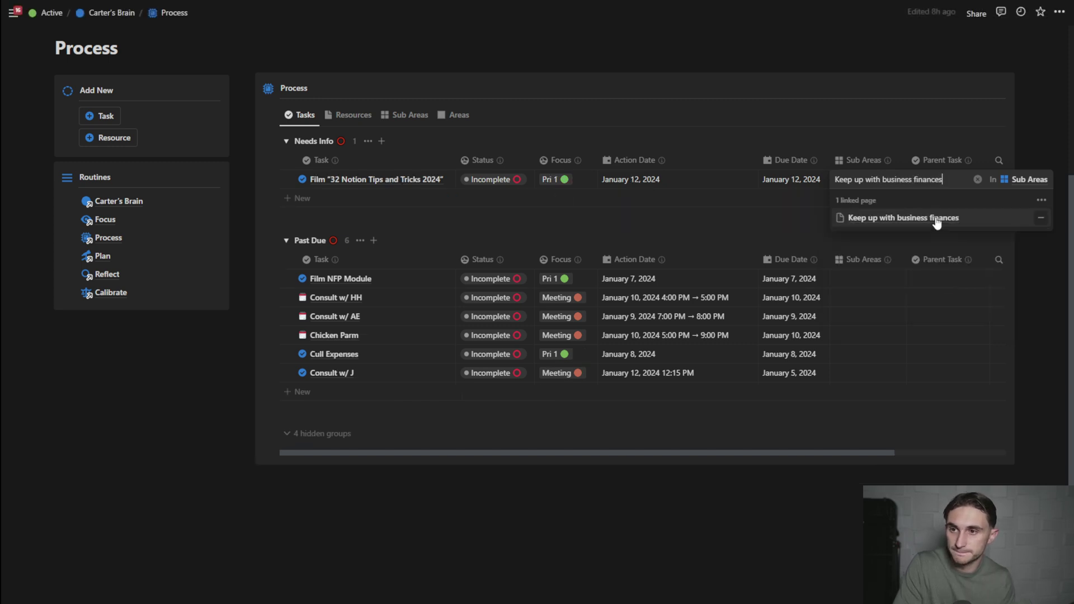
click(866, 143)
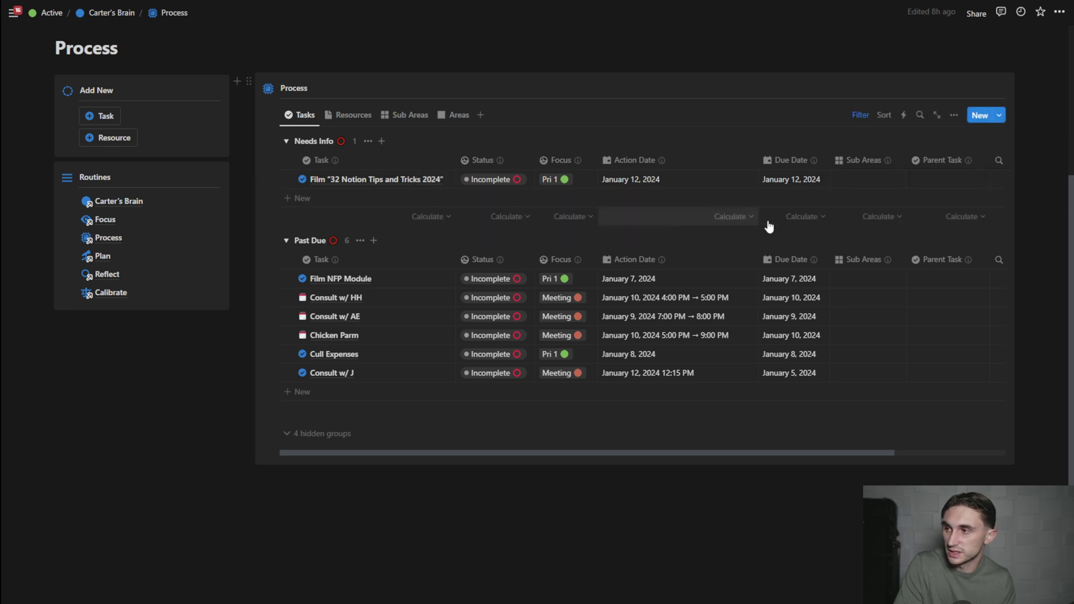
Step: Link the task Film "32 Notion Tips and Tricks 2024" to the sub area about growing the YouTube channel to 300k
click(873, 184)
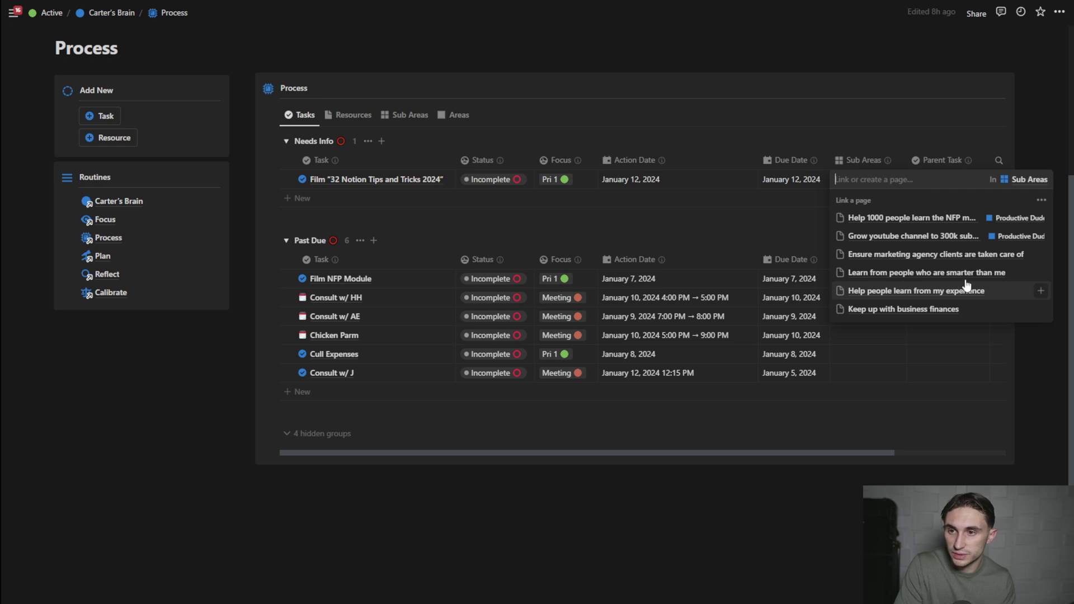
click(1042, 236)
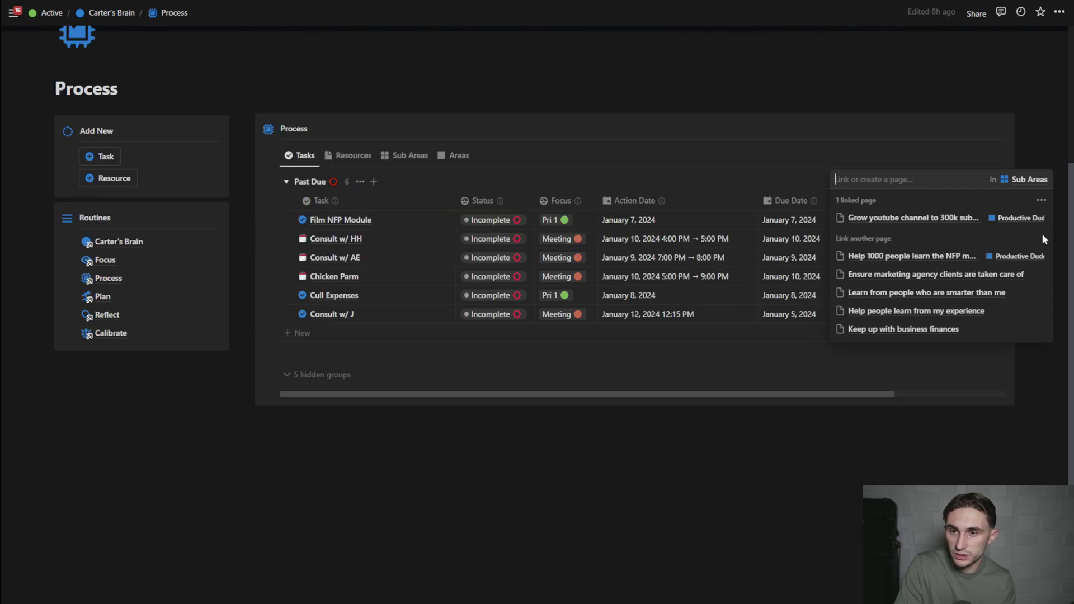
click(760, 163)
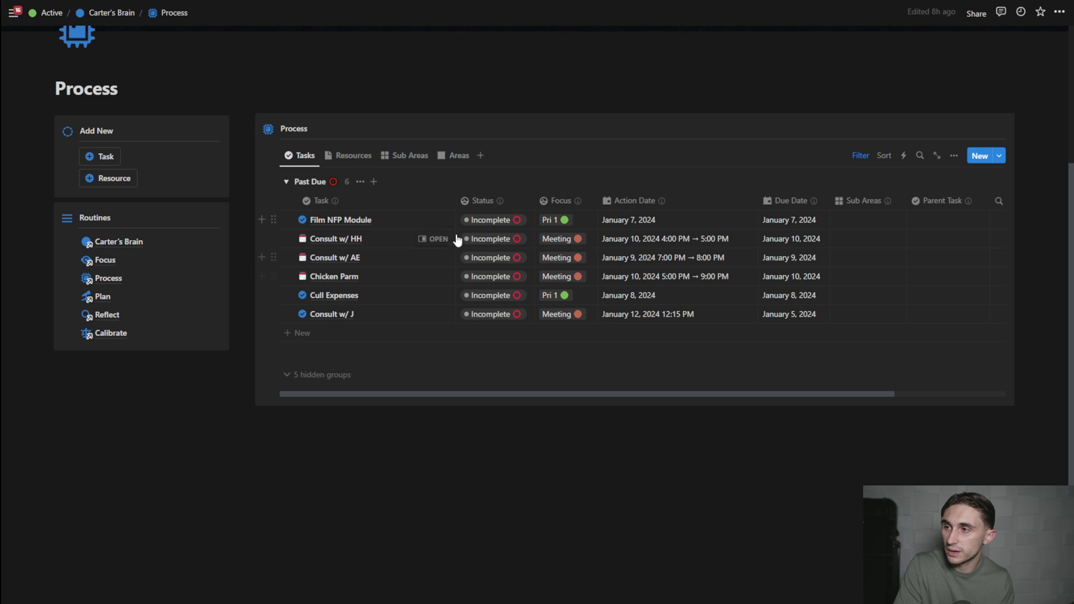
Step: Narrow the Task column and check the contents of the past-due "Film NFP Module" task page
drag(456, 199, 390, 198)
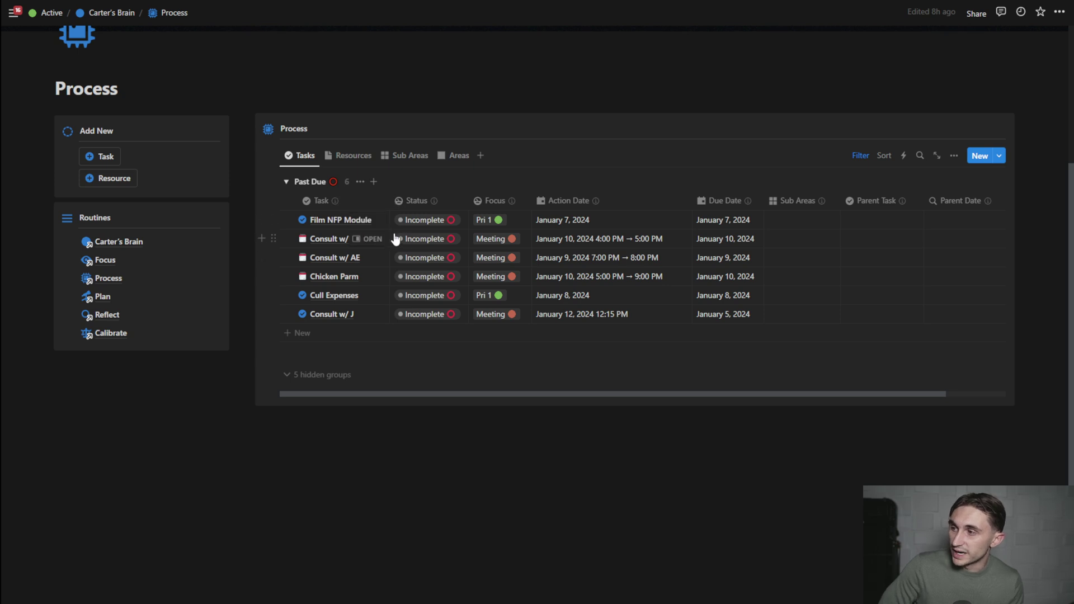
click(380, 223)
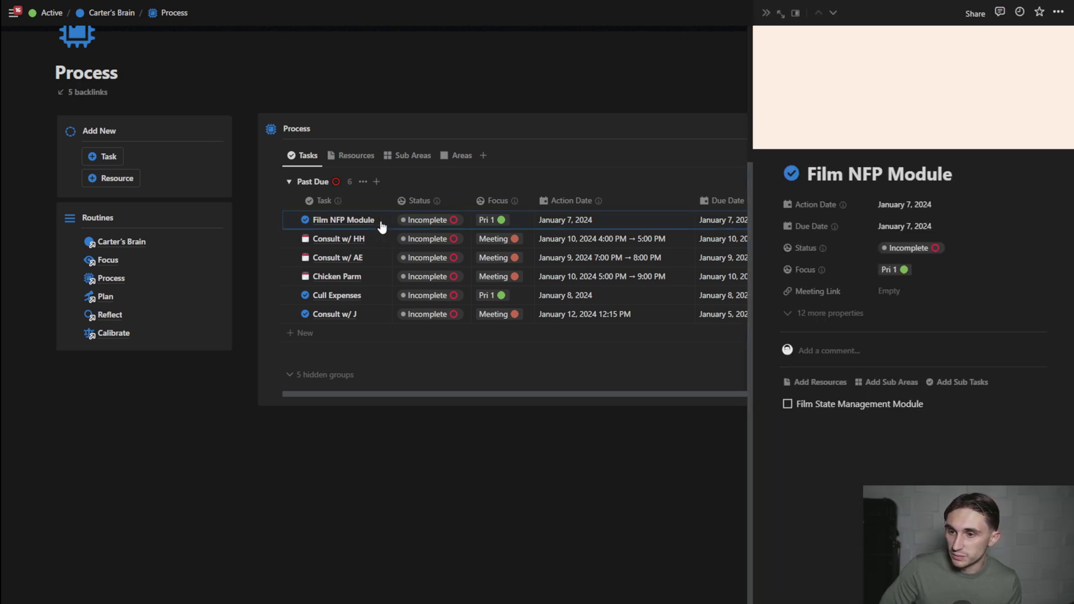
click(765, 13)
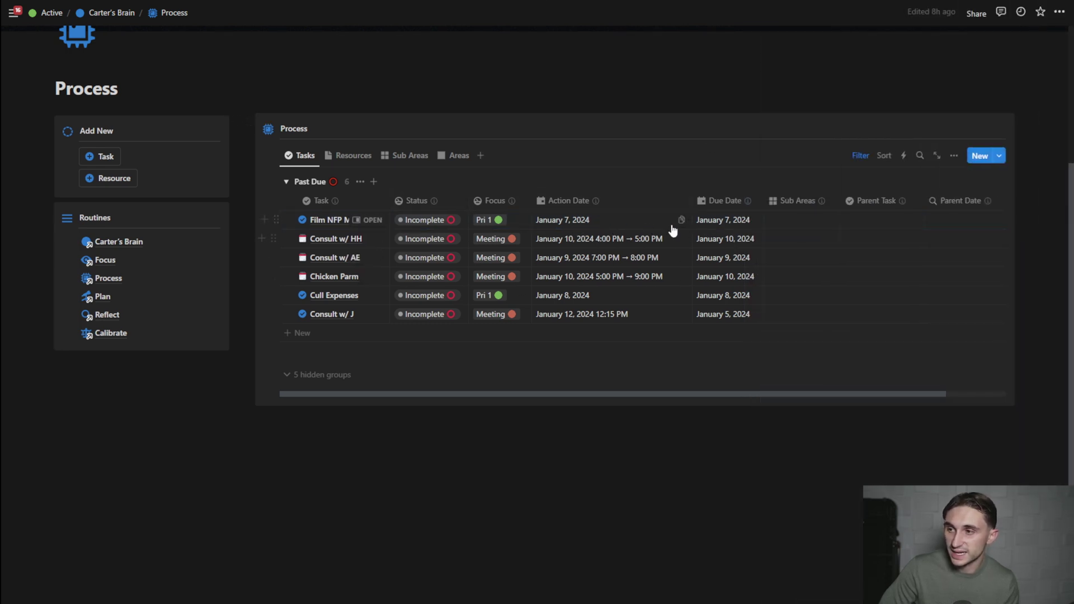
Step: Set both the action date and the due date of "Film NFP Module" to January 15, 2024
click(641, 223)
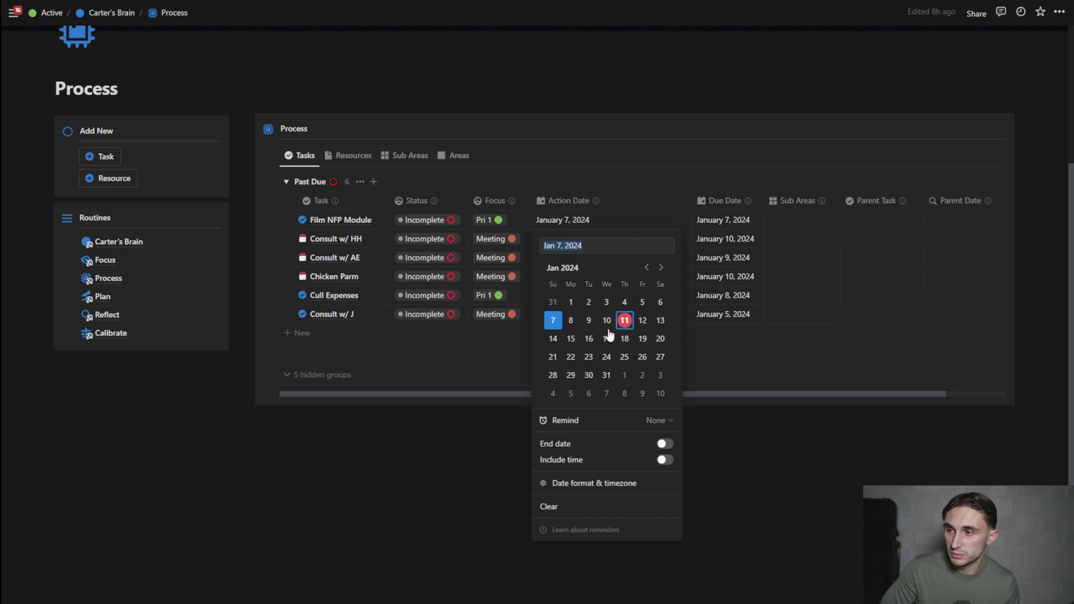
click(571, 340)
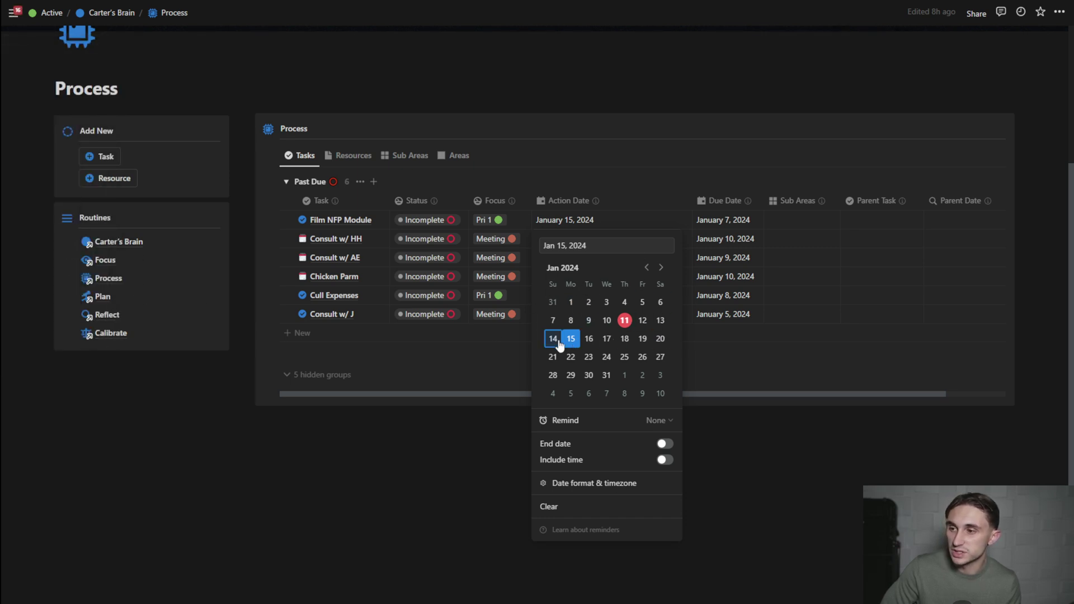
click(721, 219)
click(725, 220)
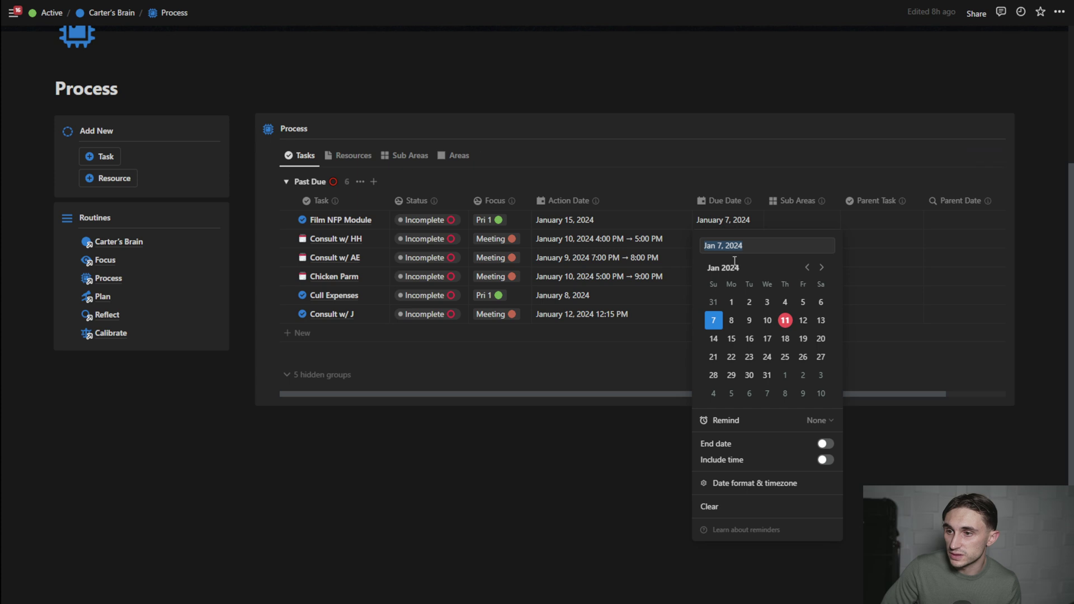
click(725, 345)
click(772, 230)
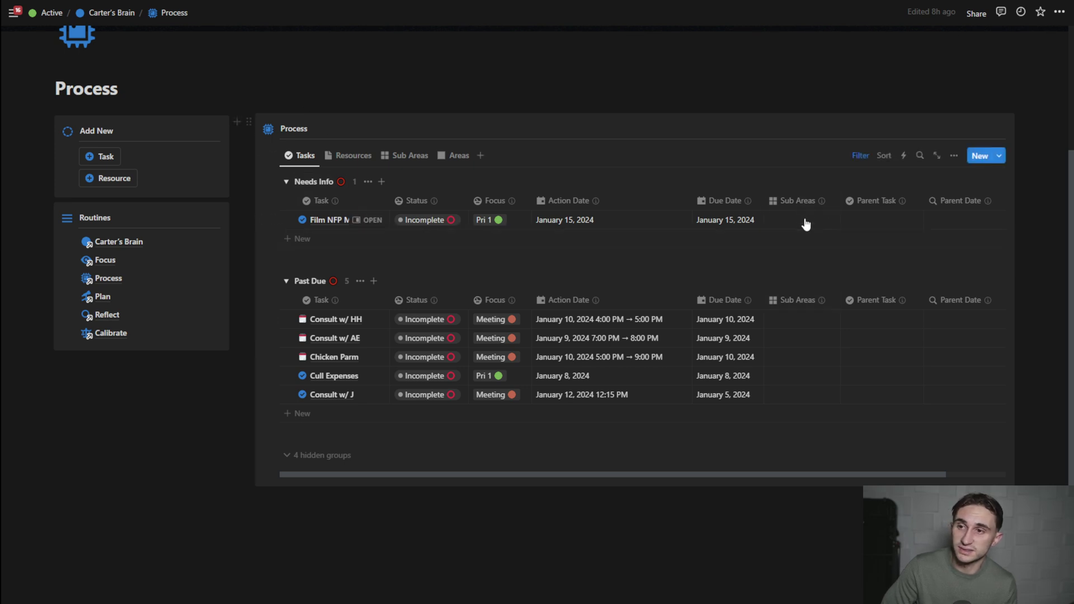
Step: Narrow the Action Date column and link "Film NFP Module" to the sub area about helping 1000 people learn the NFP
drag(694, 201, 619, 202)
click(755, 224)
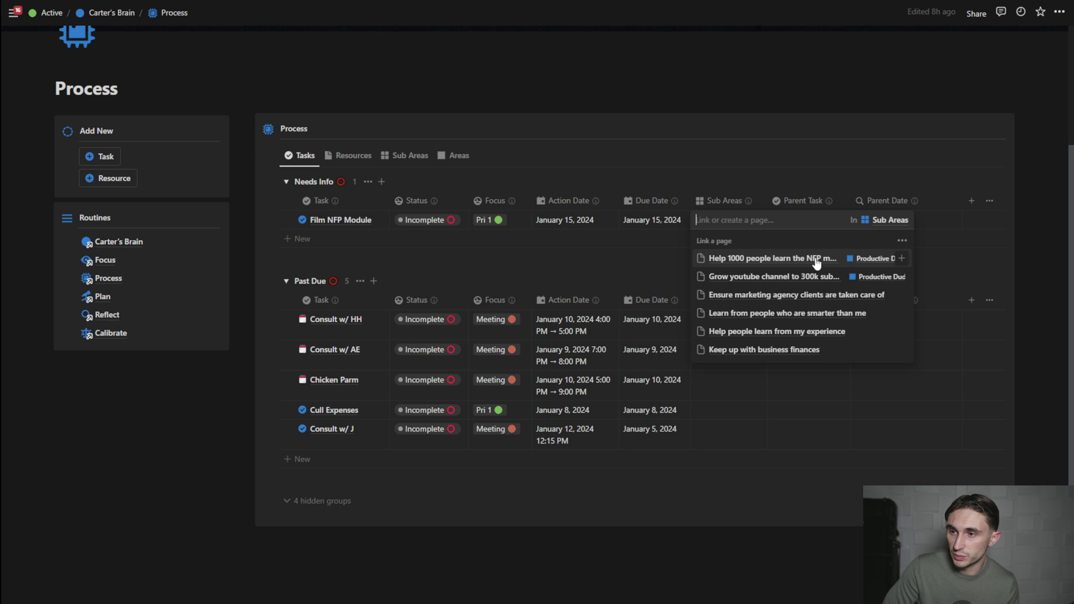
click(901, 259)
click(585, 166)
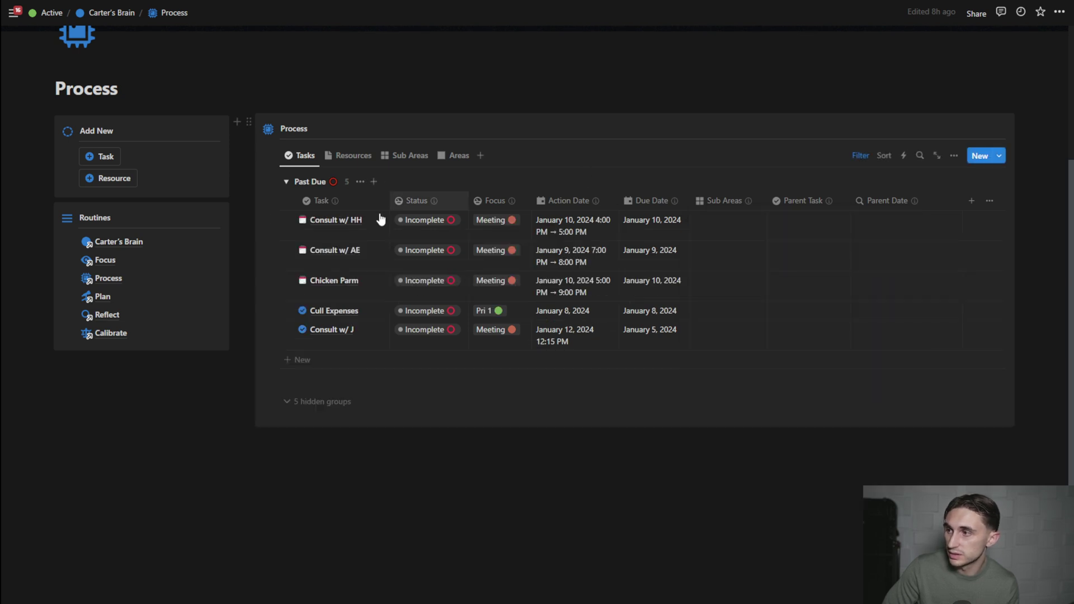
Step: Link the past-due "Consult w/ HH" task to the sub area "Ensure marketing agency clients are taken care of"
click(740, 227)
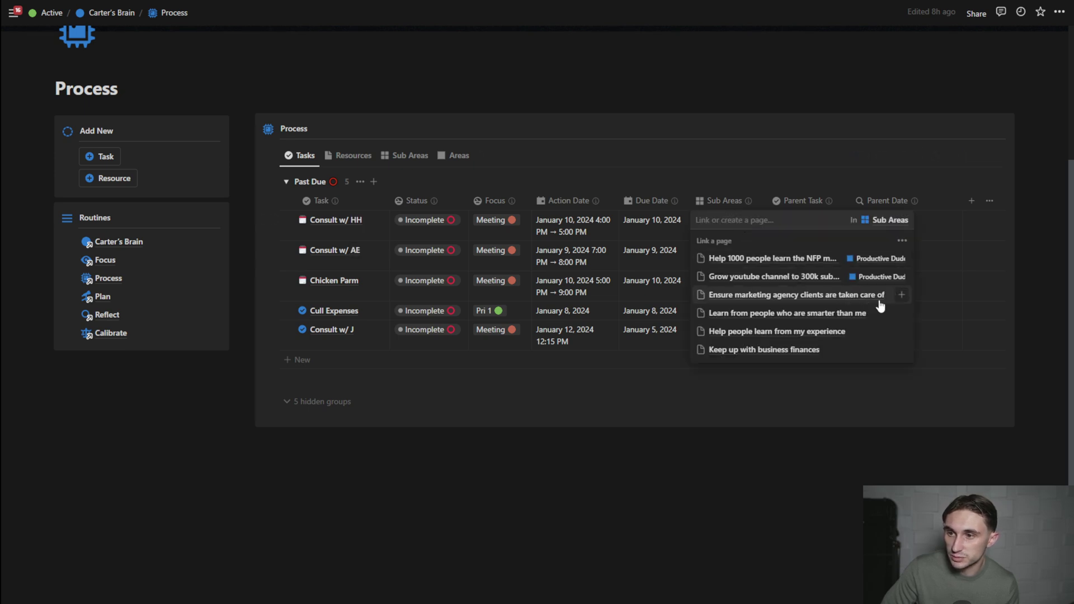
click(901, 295)
click(692, 182)
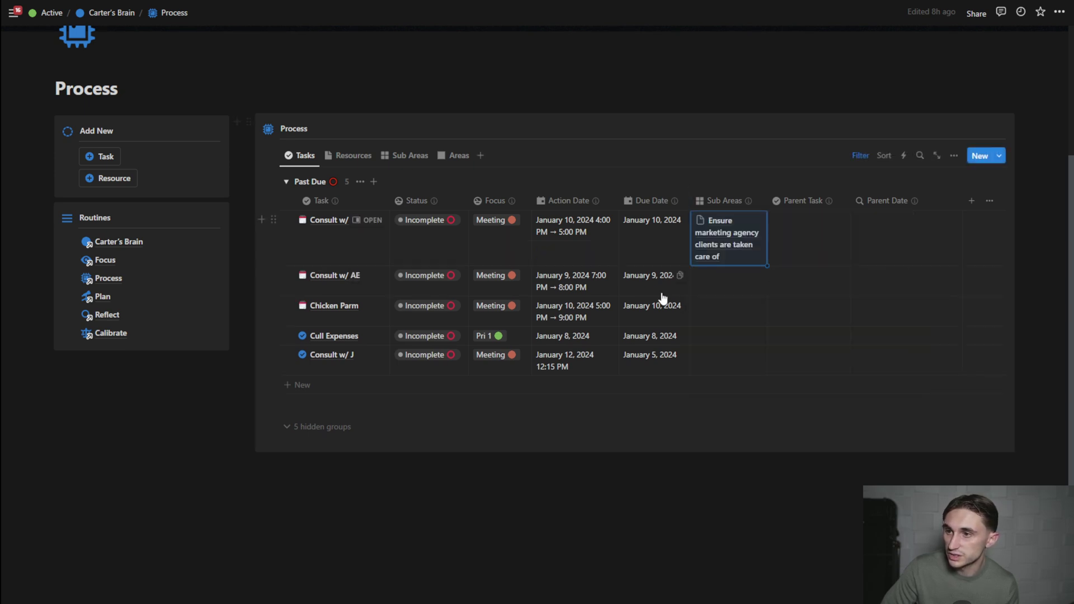
Step: Link the past-due "Consult w/ AE" task to the sub area "Learn from people who are smarter than me"
click(715, 287)
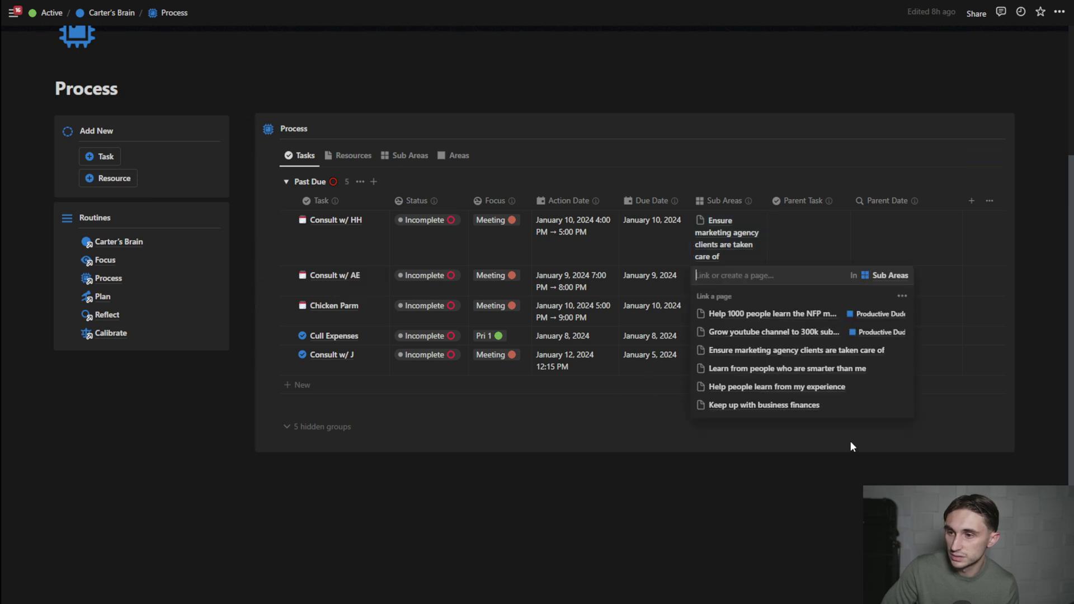
click(901, 368)
click(691, 261)
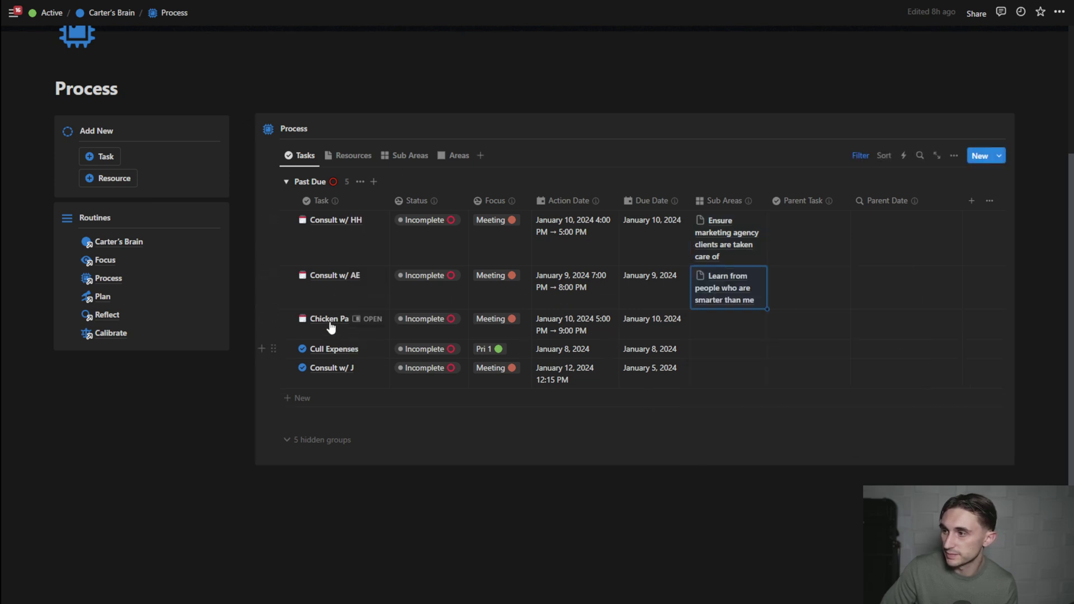
Step: Create the sub area "Spend quality time with family/friends" and link it to the "Chicken Parm" task
click(733, 330)
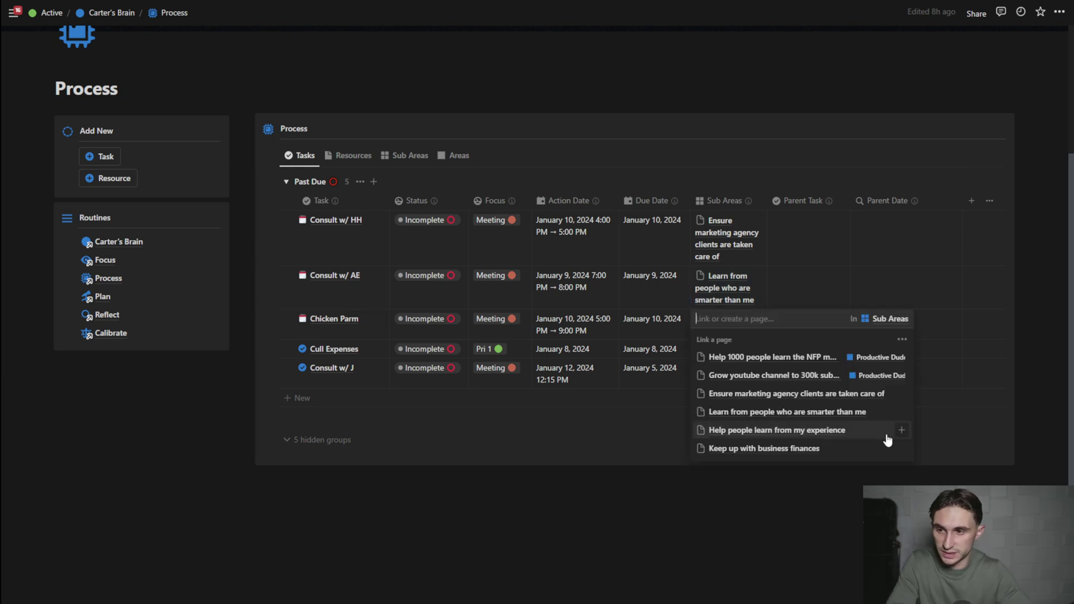
text(Spend quality time with family/friends)
click(844, 381)
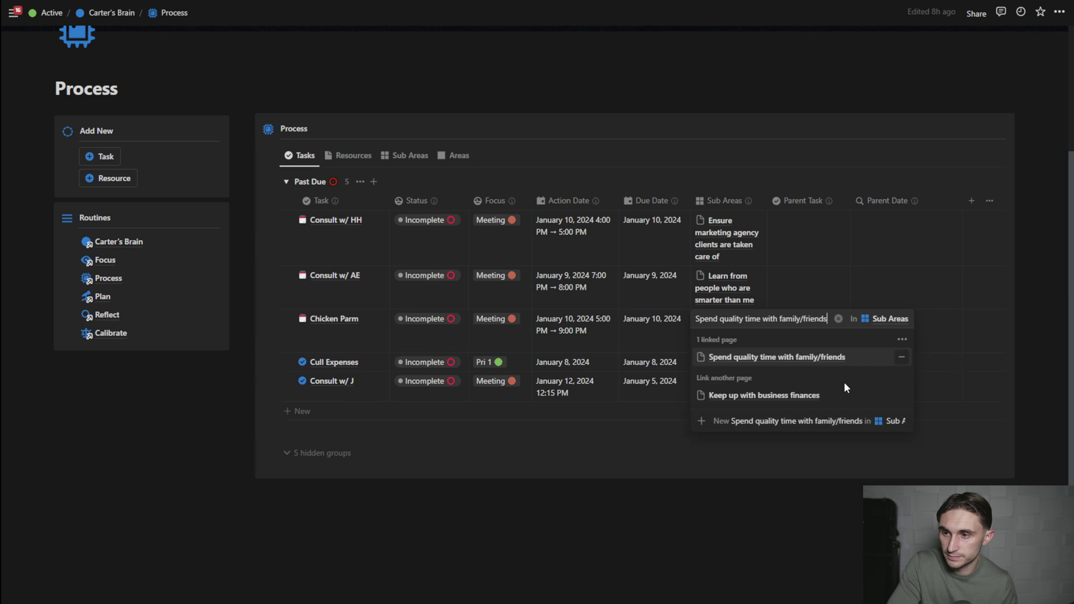
key(Escape)
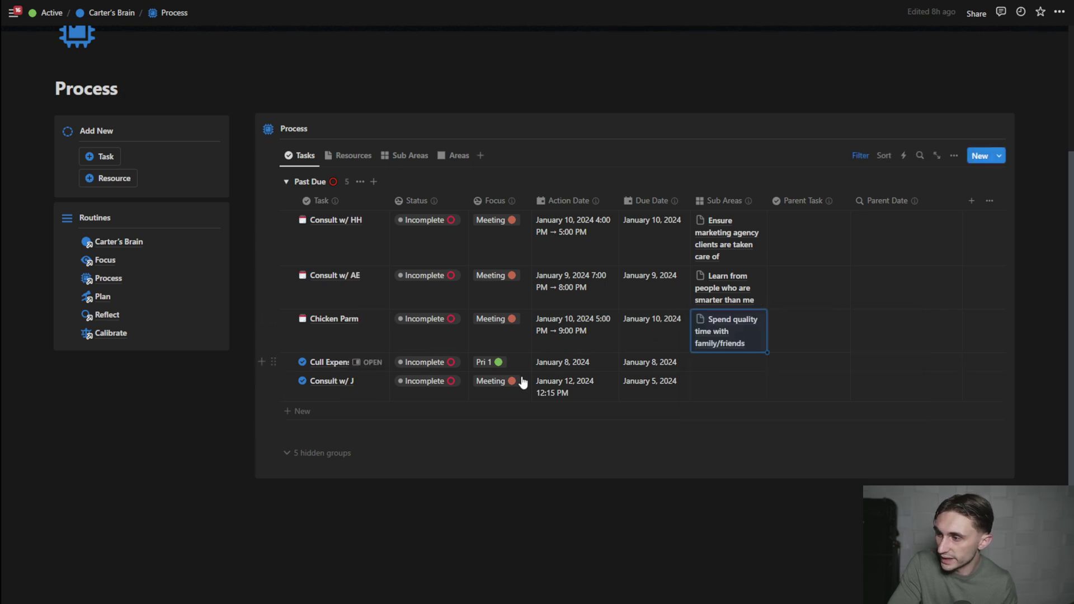
Step: Link the past-due "Cull Expenses" task to the sub area "Keep up with business finances"
click(753, 365)
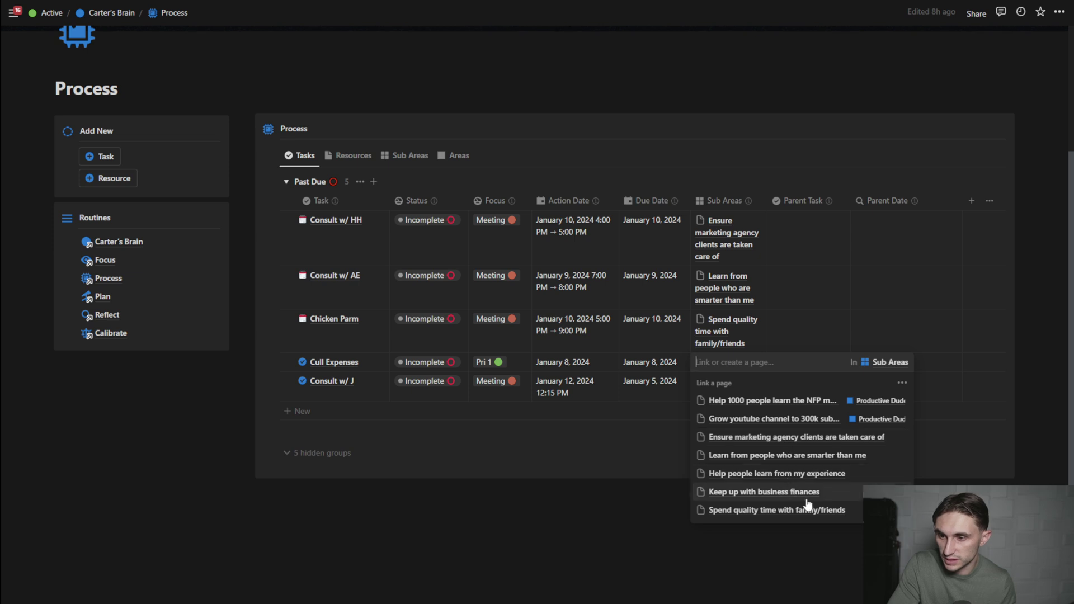
click(764, 492)
key(Escape)
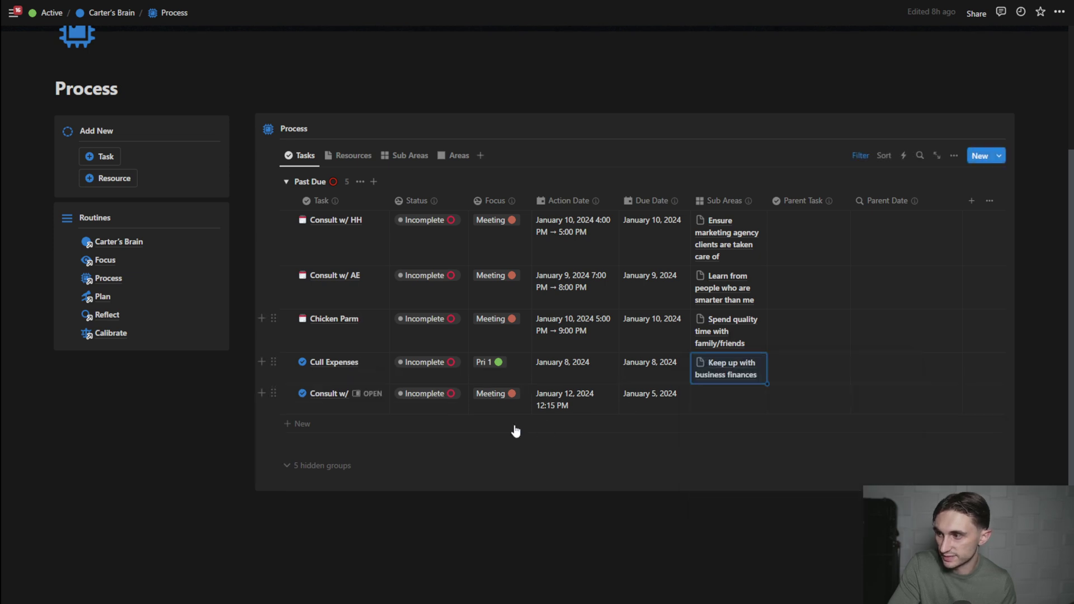
Step: Link the past-due "Consult w/ J" task to the sub area "Help people learn from my experience" and widen the Sub Areas column
click(739, 405)
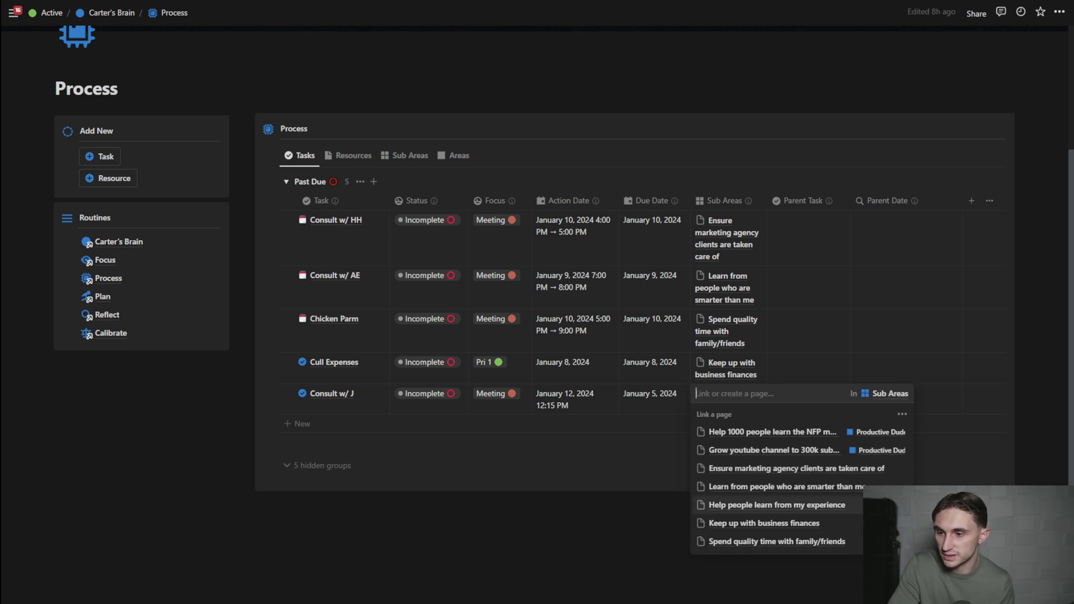
key(Escape)
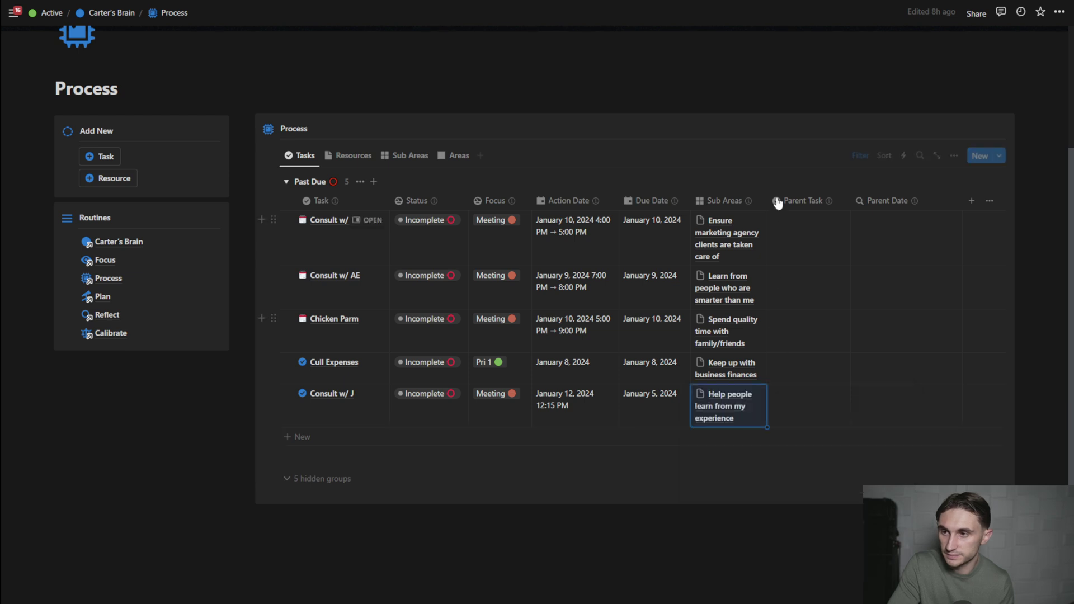
drag(765, 202, 790, 202)
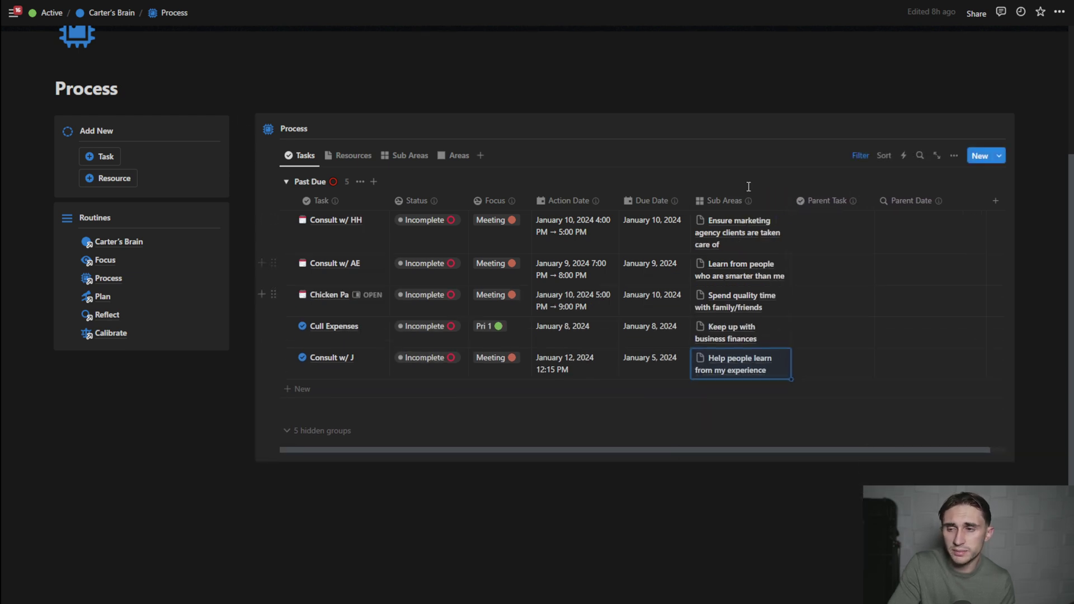
click(758, 158)
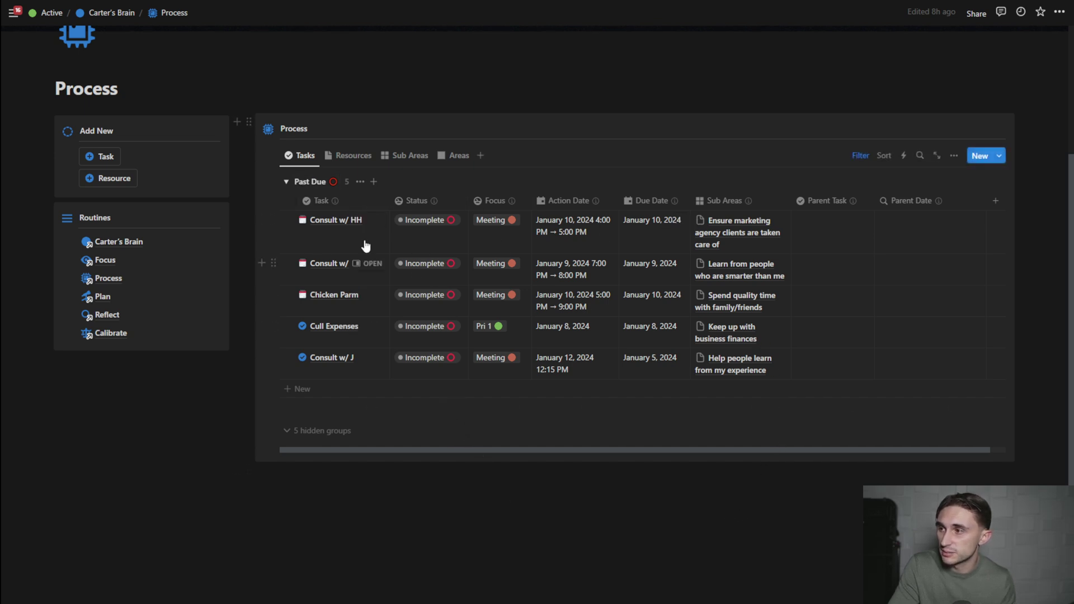
Step: Mark the past-due tasks "Consult w/ HH", "Consult w/ AE" and "Chicken Parm" as Complete
click(443, 232)
click(480, 357)
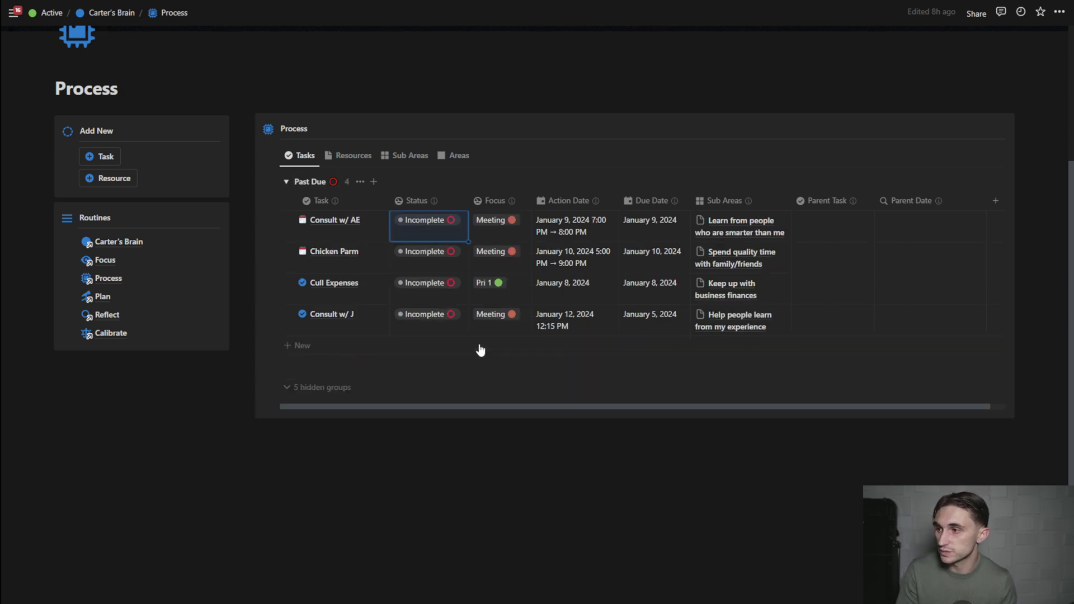
click(438, 222)
click(450, 343)
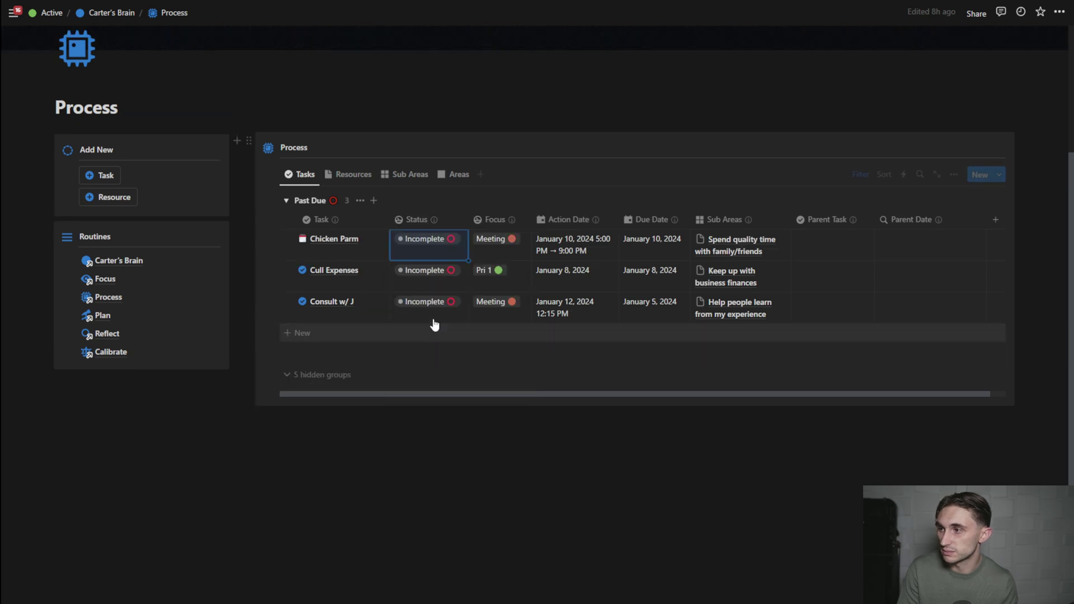
click(428, 243)
click(450, 362)
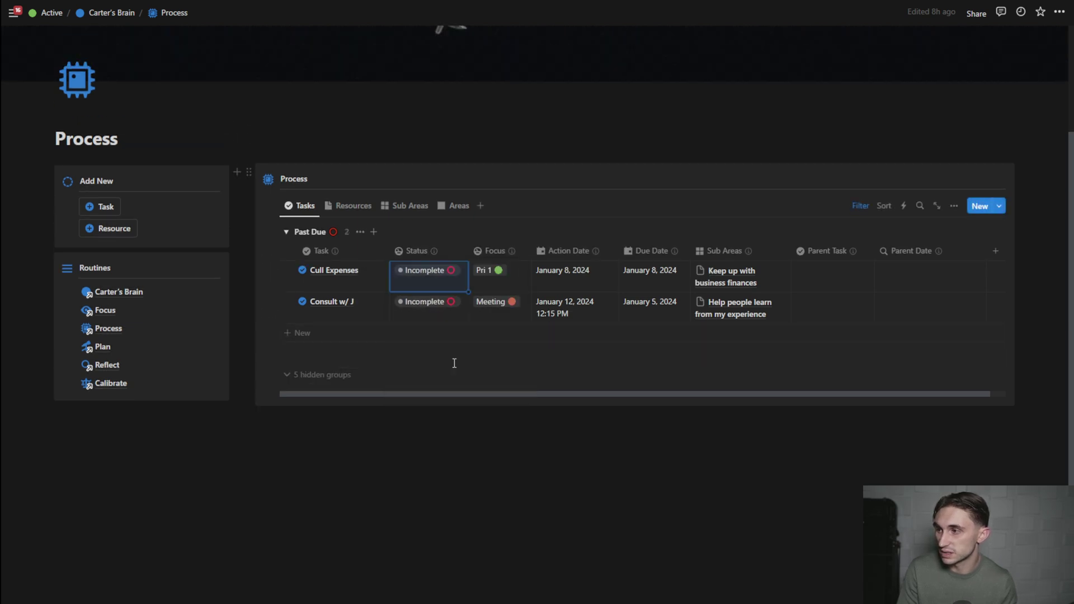
Step: Set the due date of the past-due "Consult w/ J" task to January 12, 2024
click(428, 305)
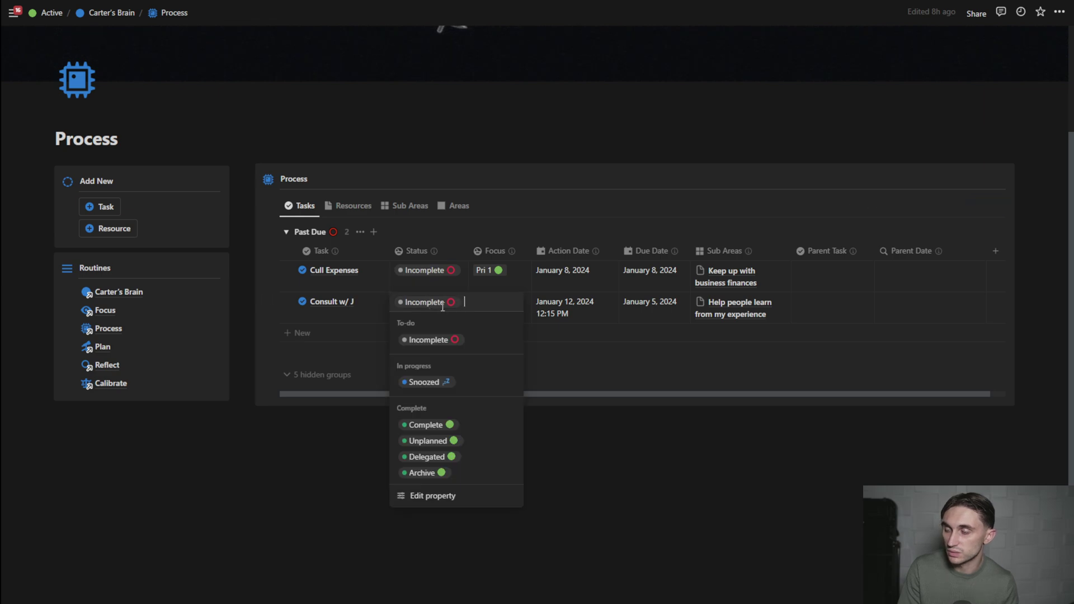
key(Escape)
click(668, 313)
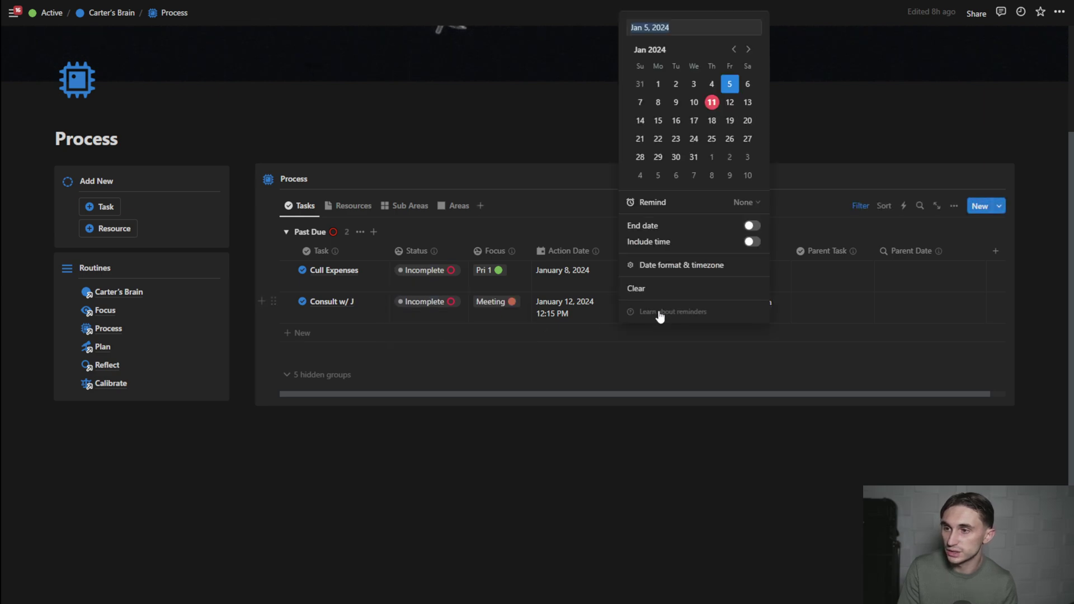
click(730, 102)
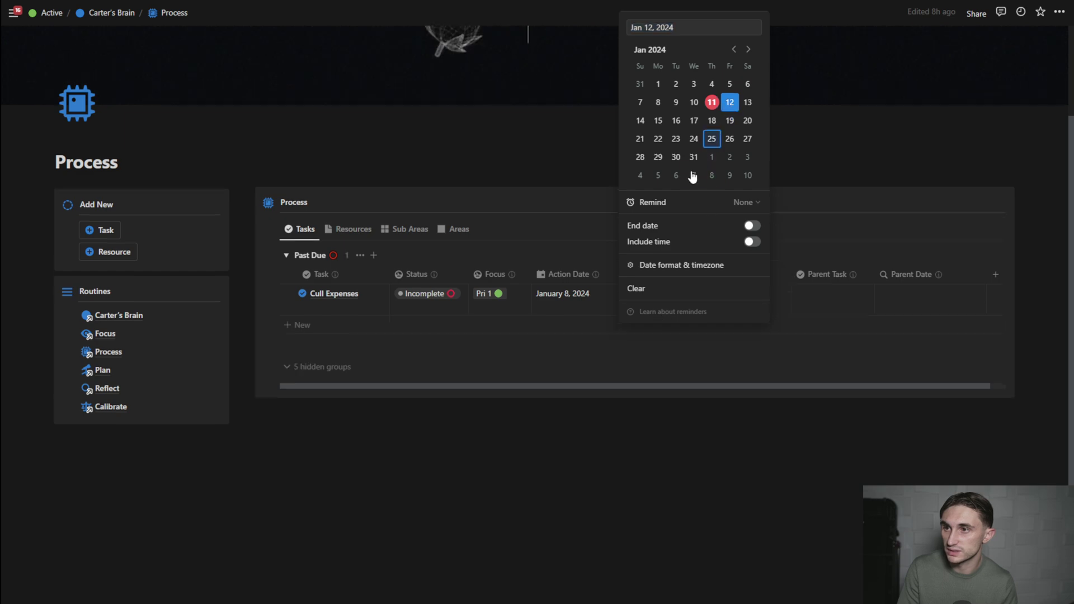
click(543, 245)
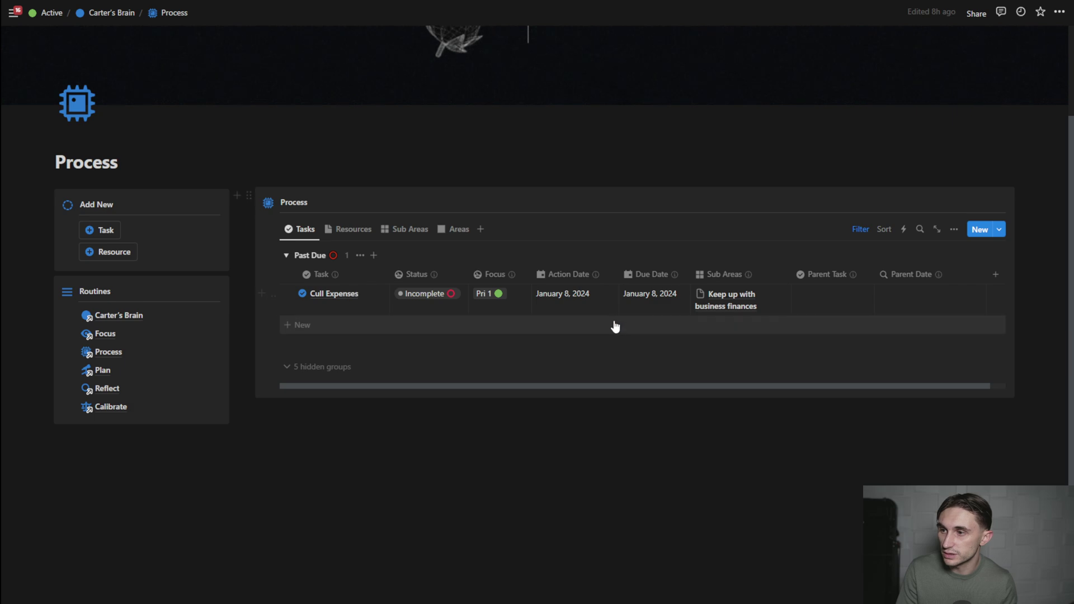
Step: Reschedule the "Cull Expenses" task with a due date of January 22, 2024 and an action date of January 15, 2024
click(650, 305)
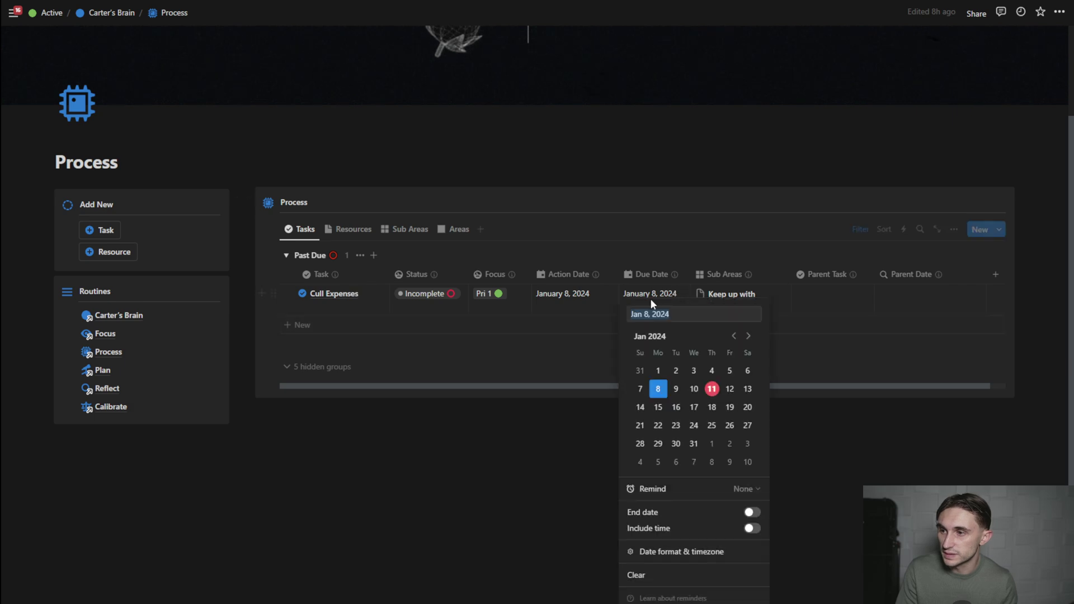
click(658, 430)
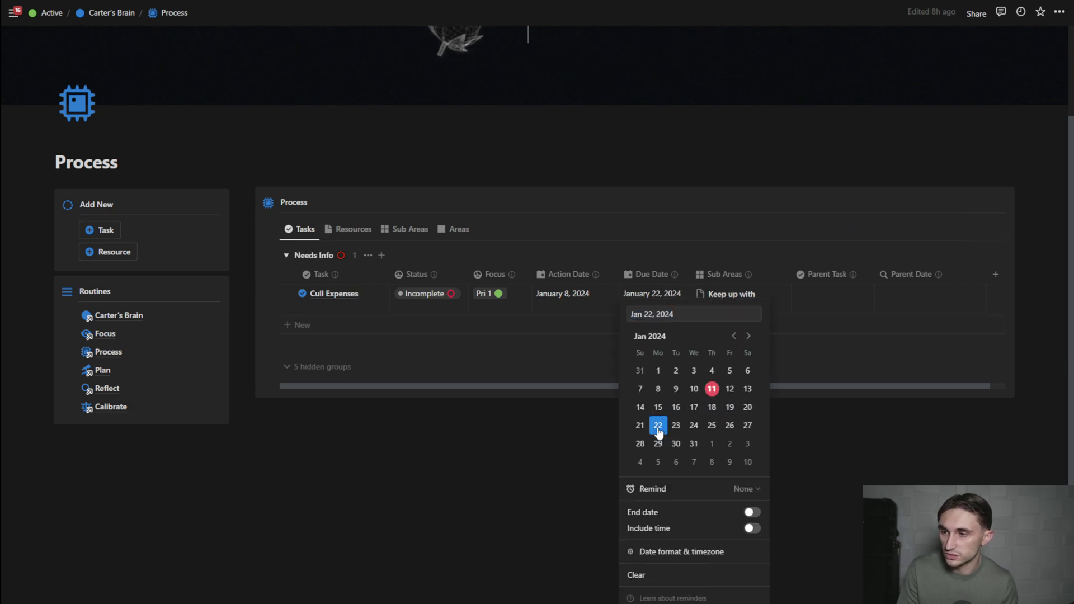
click(572, 309)
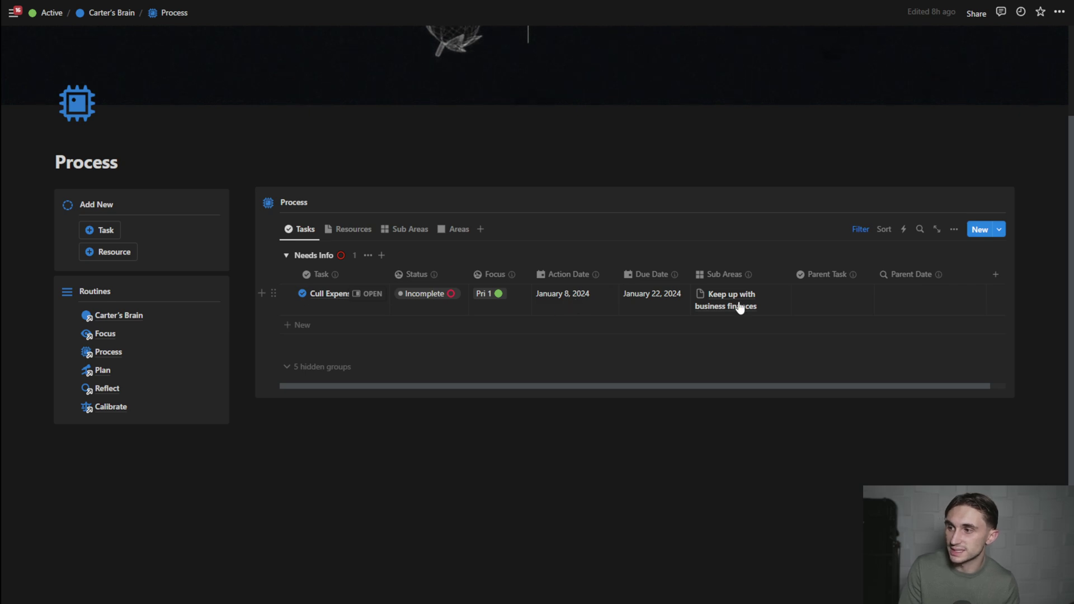
click(587, 294)
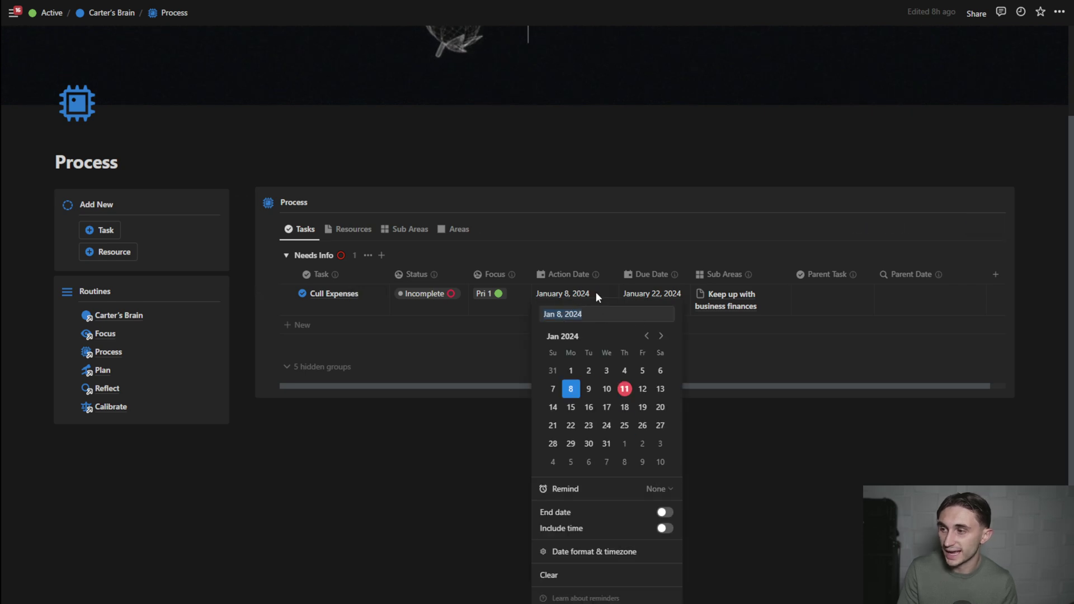
click(571, 408)
click(343, 380)
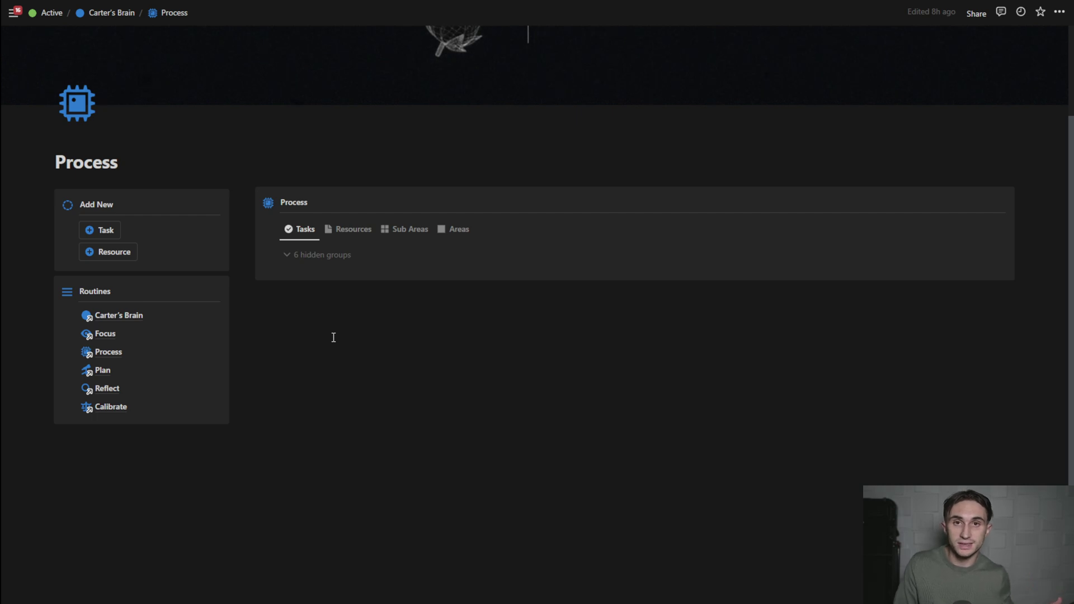
Step: Open the Plan routine and delete the duplicate "Consult w/ J" task with the check icon on January 12 from the month calendar
click(108, 371)
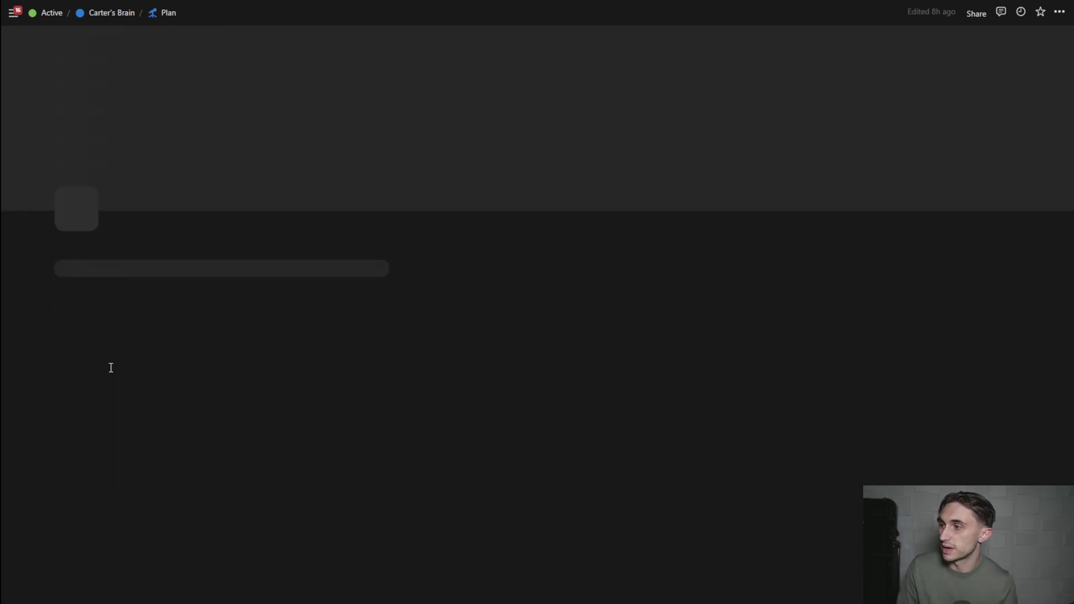
scroll(888, 211, down, 4)
scroll(893, 210, down, 1)
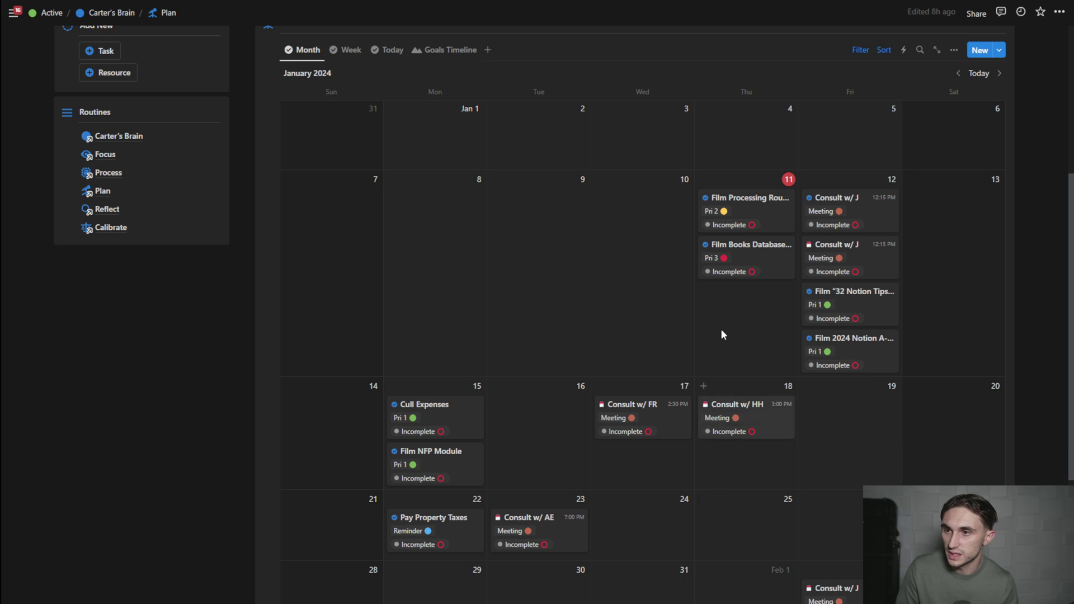
right_click(871, 210)
click(928, 253)
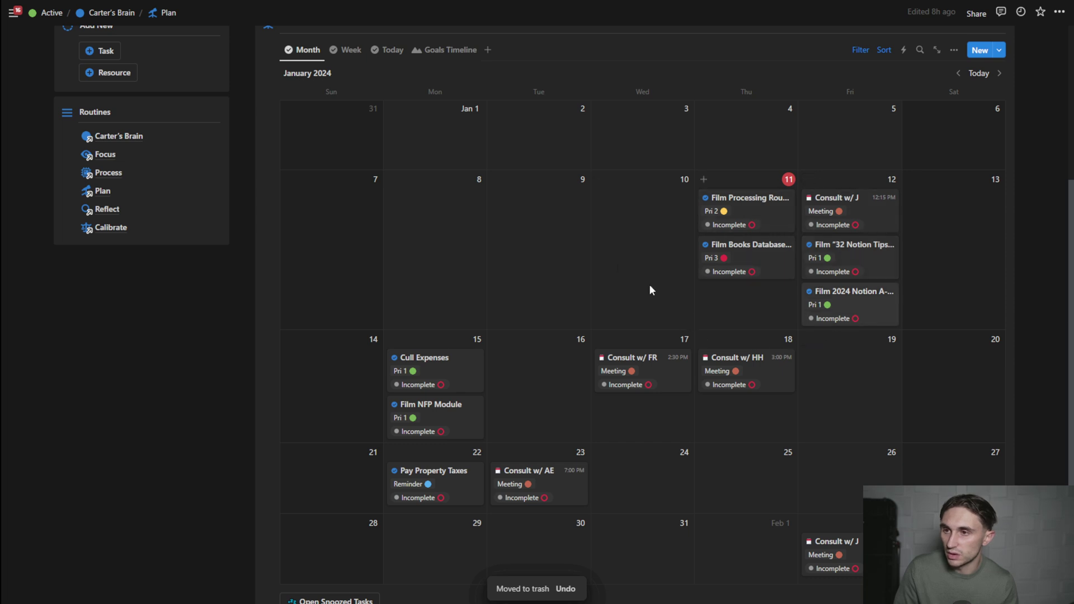
Step: Reschedule the "32 Notion Tips" and "2024 Notion" filming tasks to January 16, and "Film NFP Module" to January 12
drag(842, 282, 534, 391)
drag(552, 328, 839, 251)
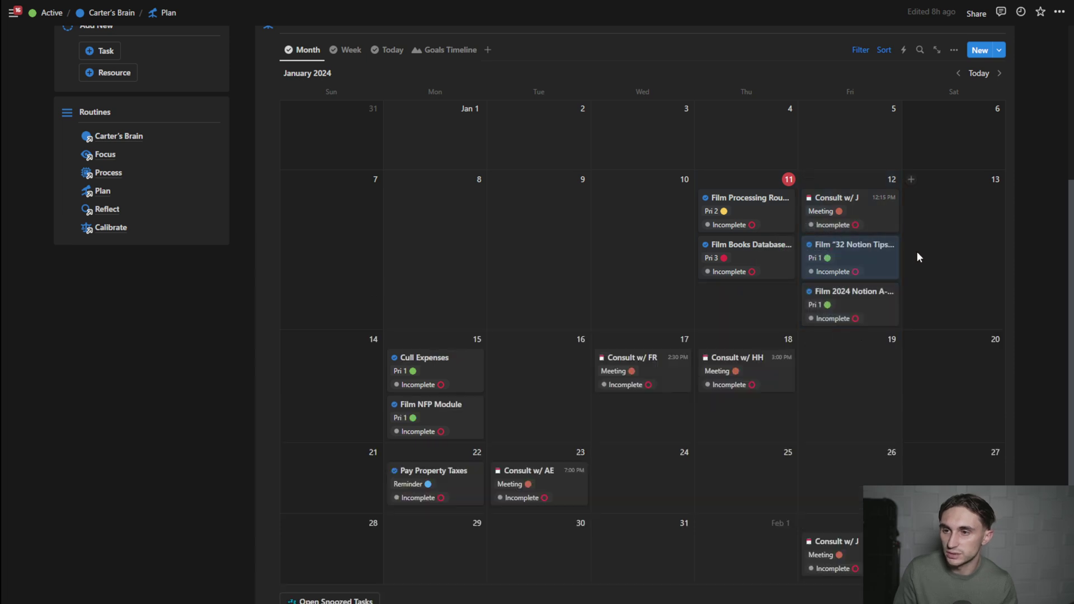
drag(857, 254, 556, 354)
drag(868, 269, 512, 374)
drag(436, 369, 868, 262)
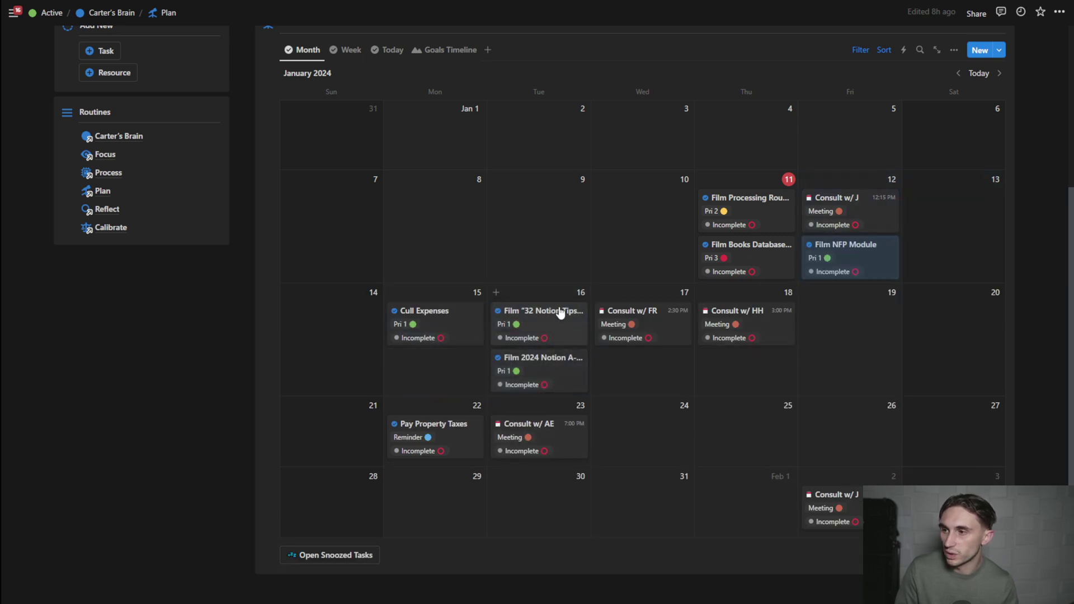
Step: Move the "32 Notion Tips" and "2024 Notion" filming tasks to January 19 in the month calendar
drag(549, 320, 827, 327)
drag(581, 333, 853, 346)
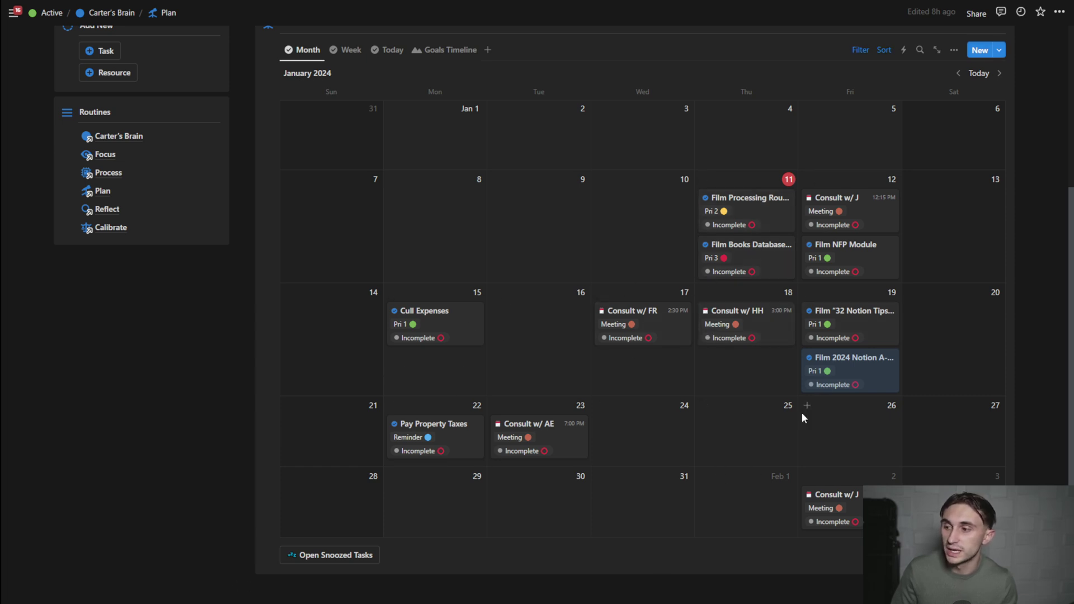
scroll(801, 411, up, 1)
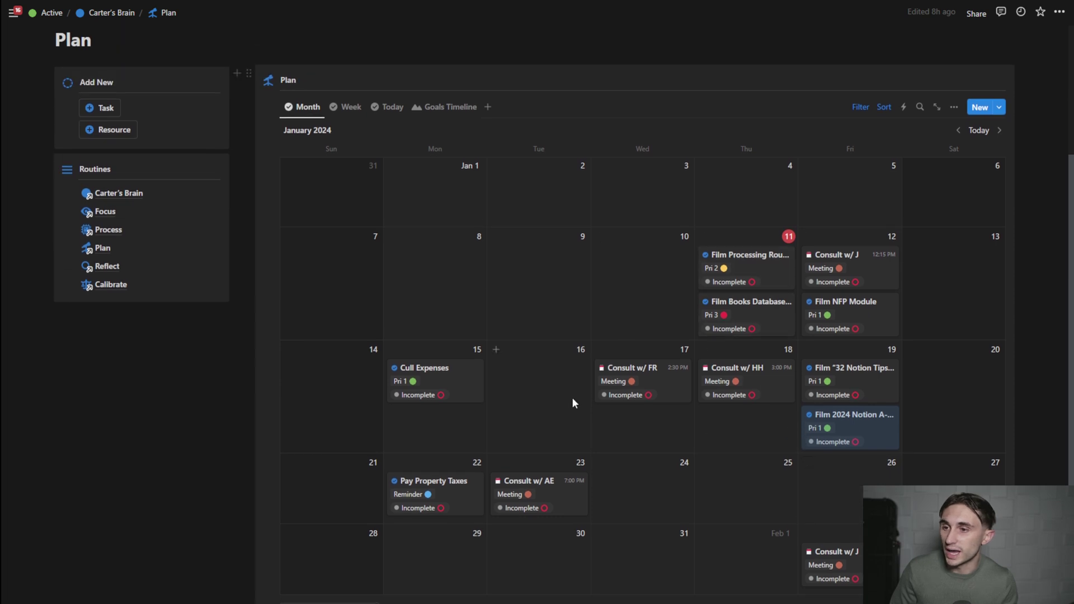
click(754, 442)
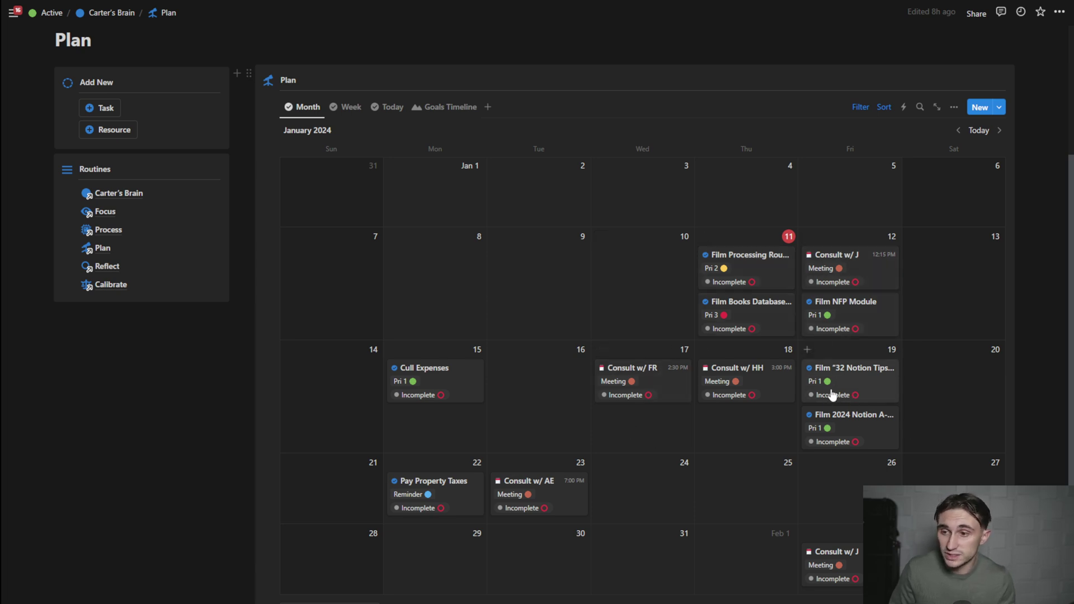
mouse_move(856, 379)
mouse_down()
mouse_move(547, 387)
mouse_move(900, 356)
mouse_move(872, 375)
mouse_up()
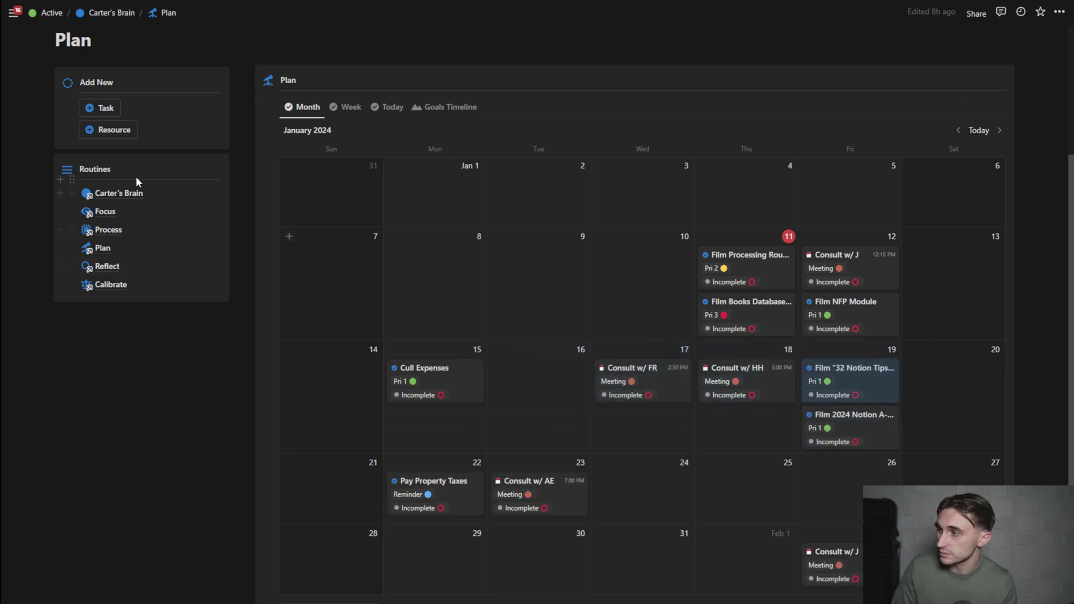
Step: Open the Resources view of the Process routine and narrow its Link and Sub Areas columns
mouse_move(134, 199)
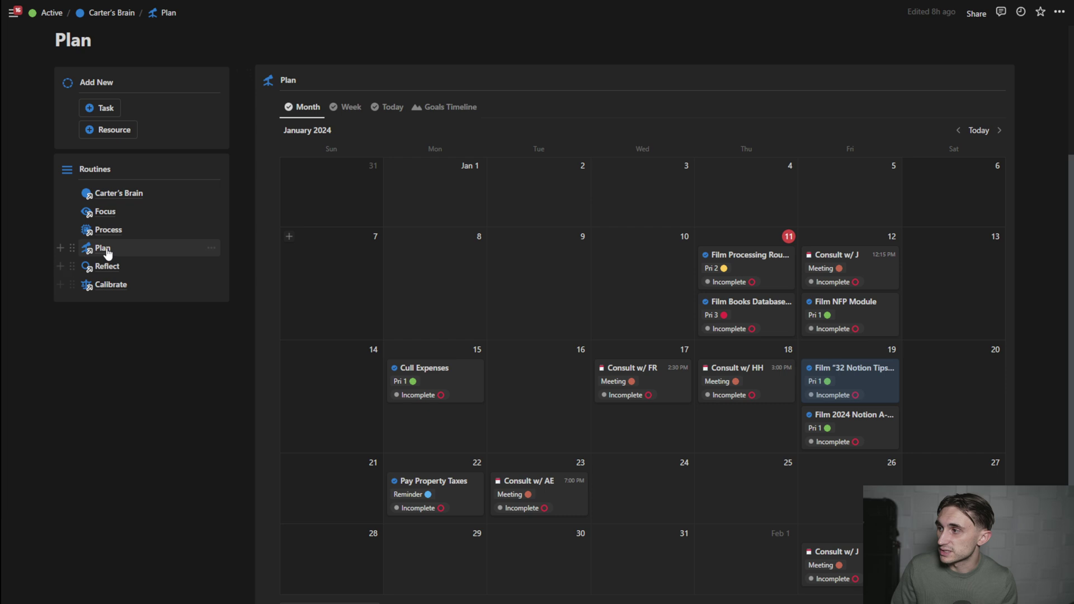
click(109, 228)
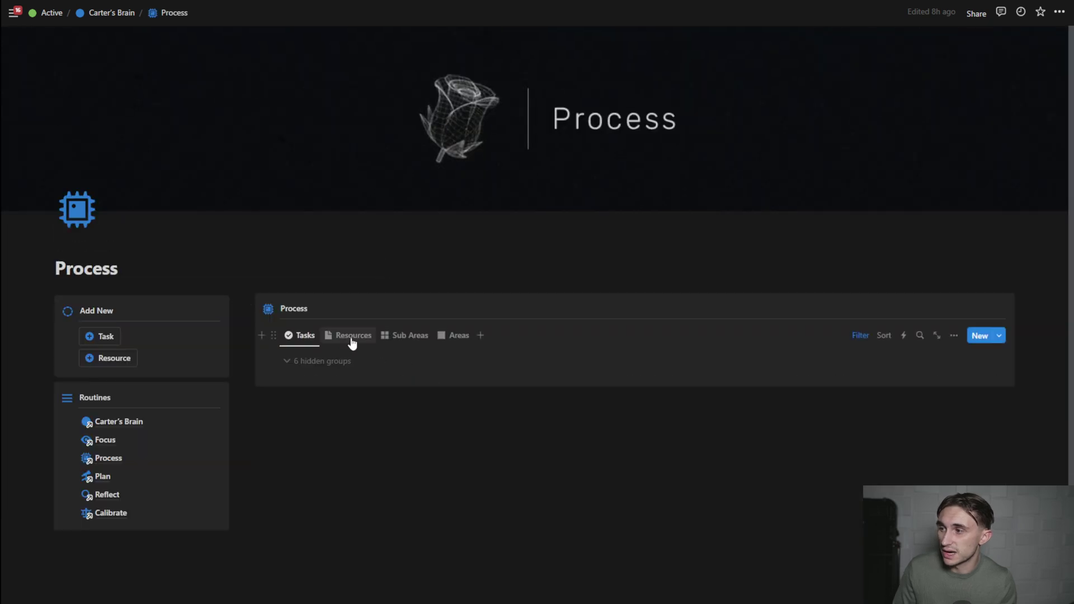
click(353, 337)
scroll(565, 344, down, 2)
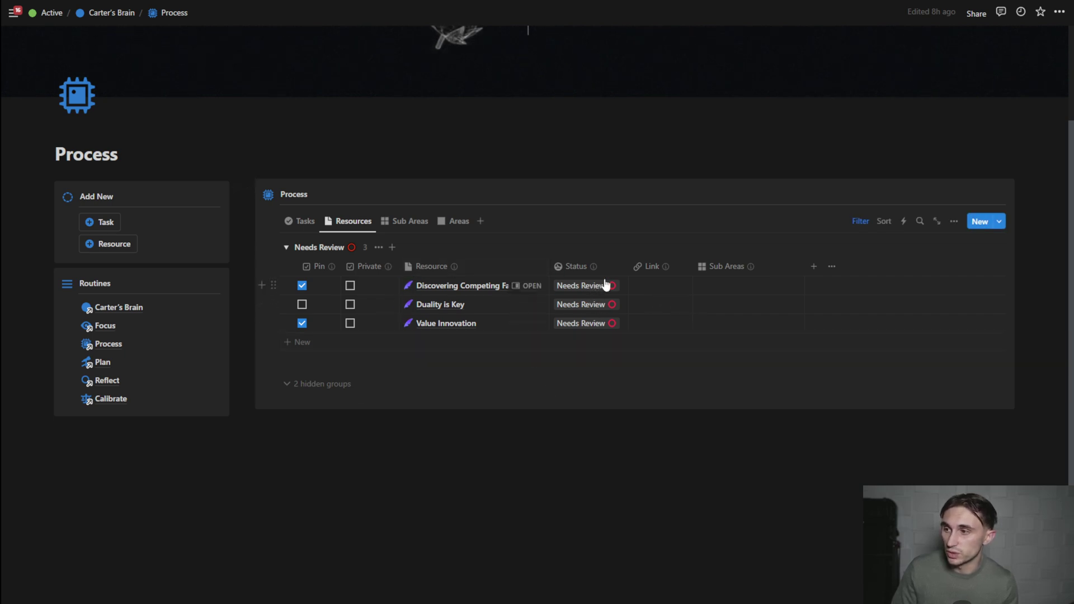
drag(736, 268, 689, 265)
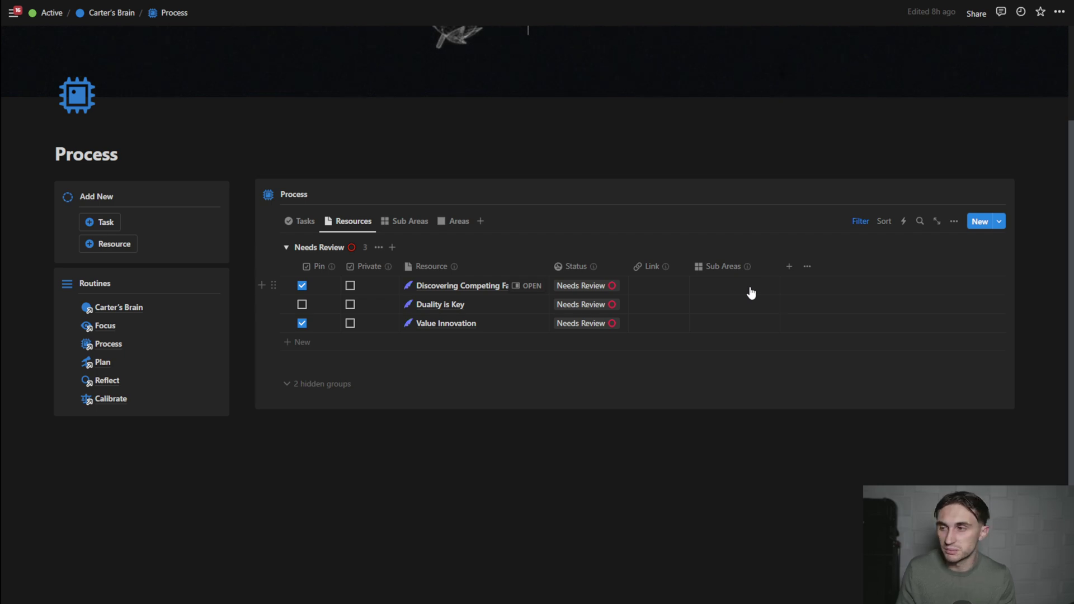
Step: Open the Calibrate routine and look through its ongoing goals, notebooks and active sub areas
click(115, 401)
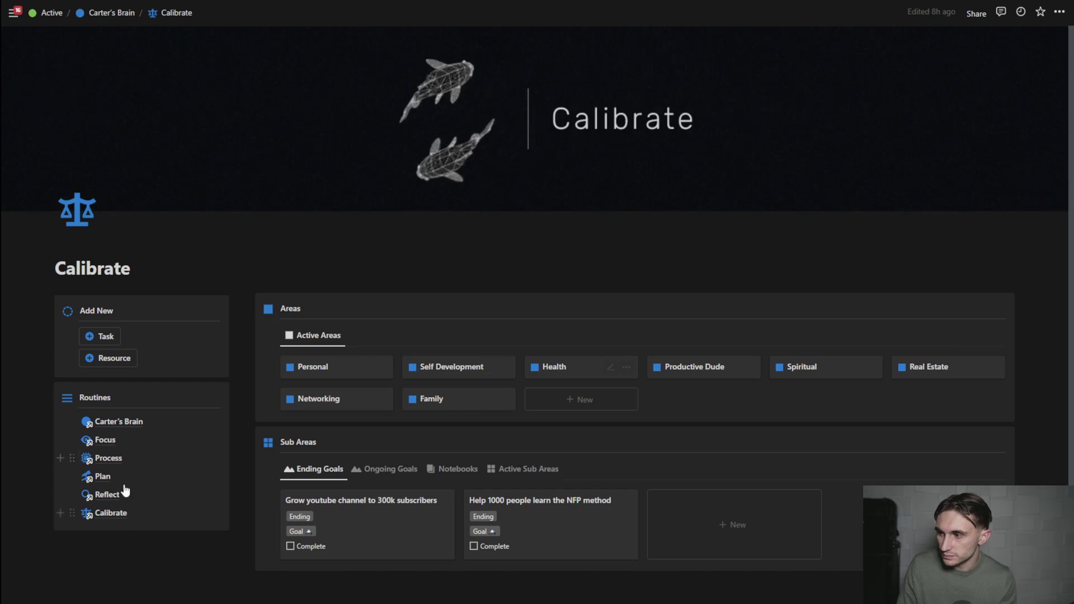
scroll(513, 384, down, 3)
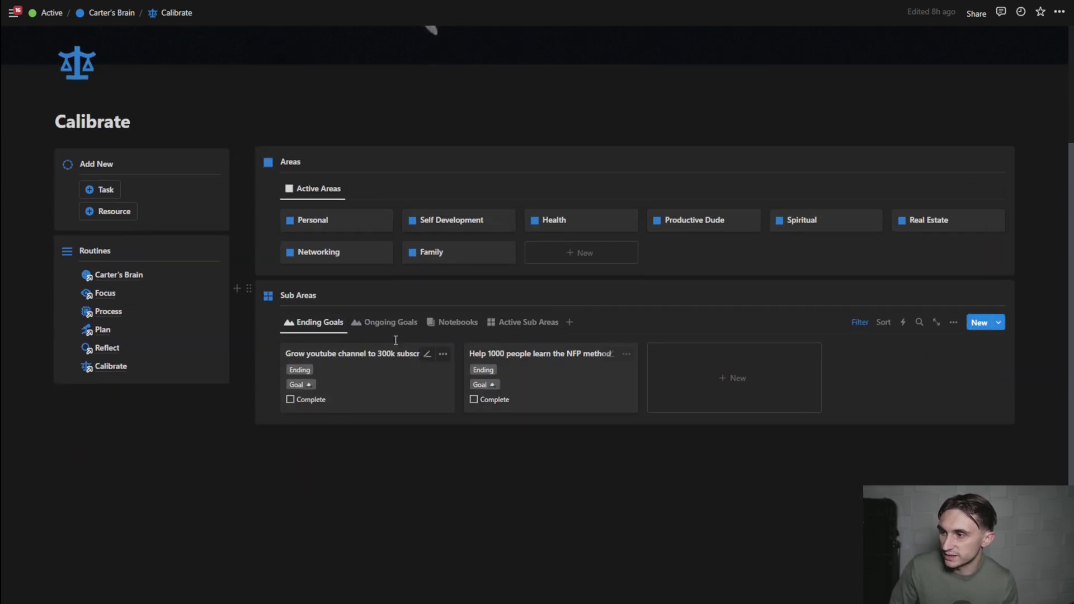
click(402, 322)
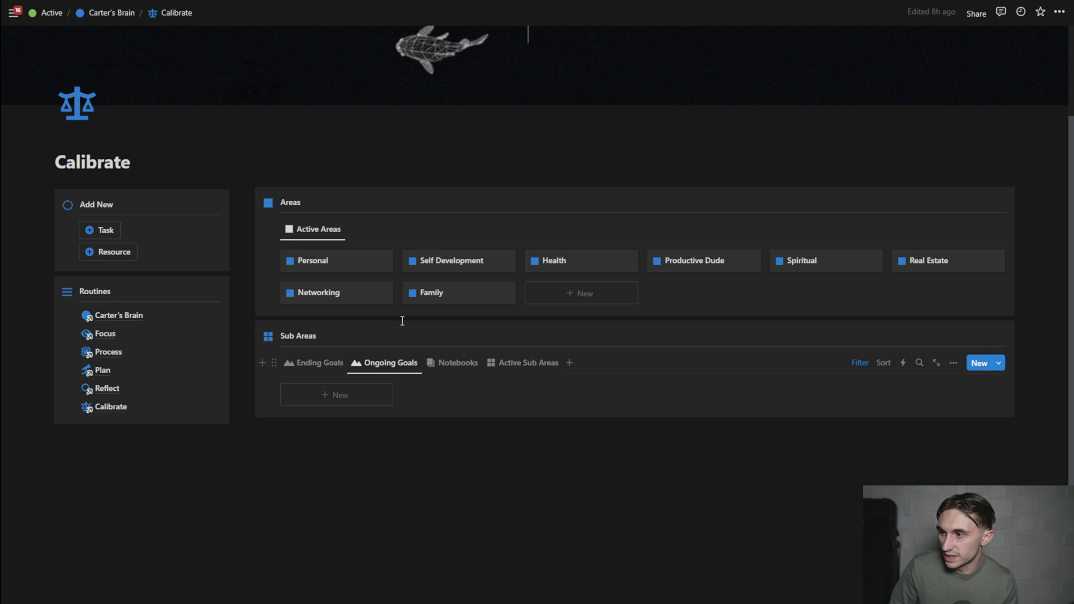
click(468, 370)
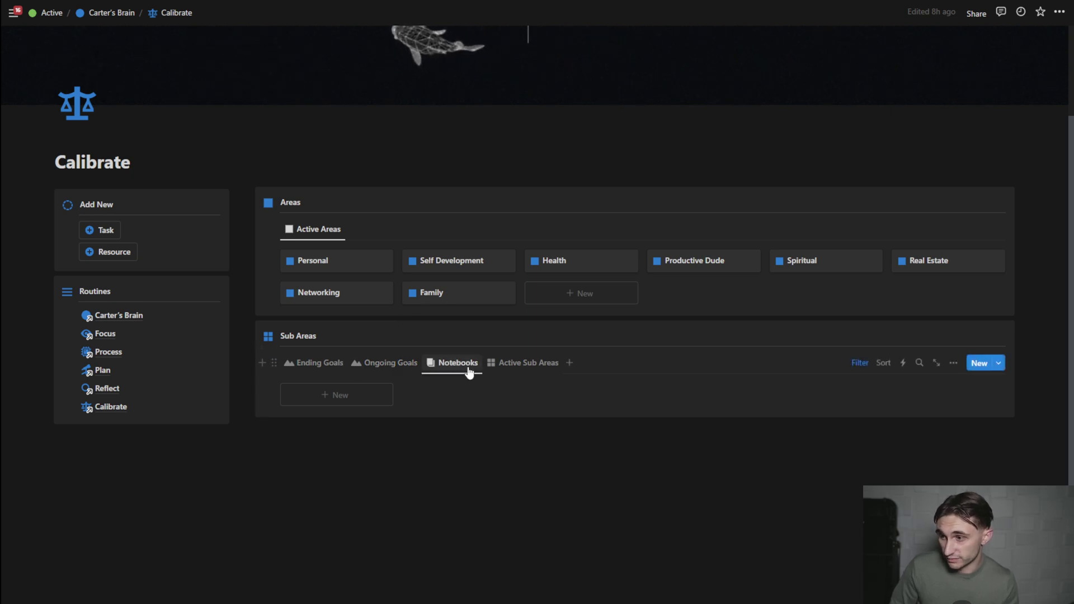
click(513, 365)
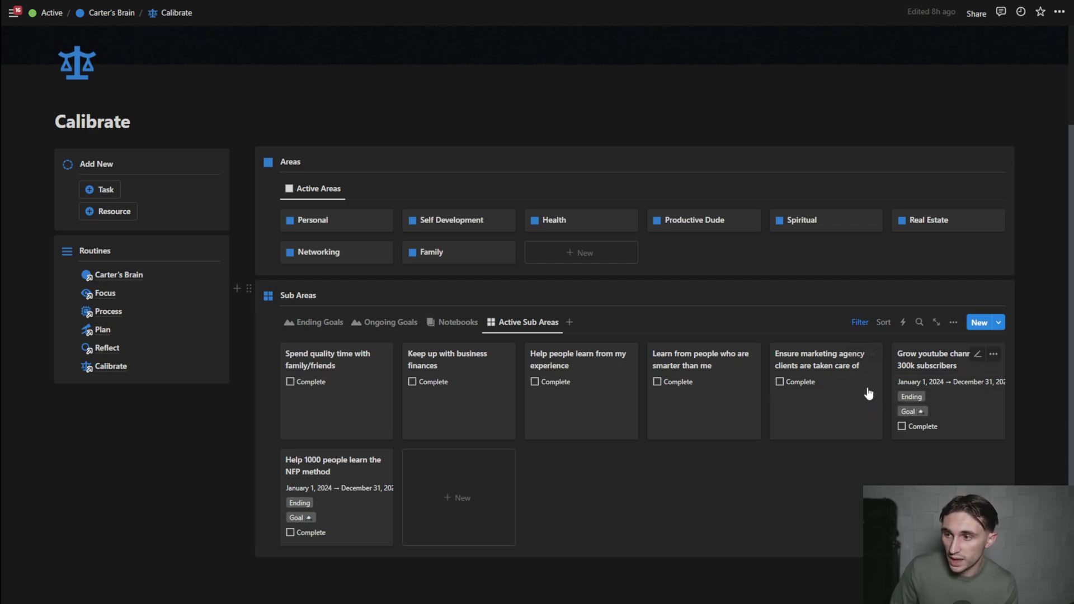
click(360, 324)
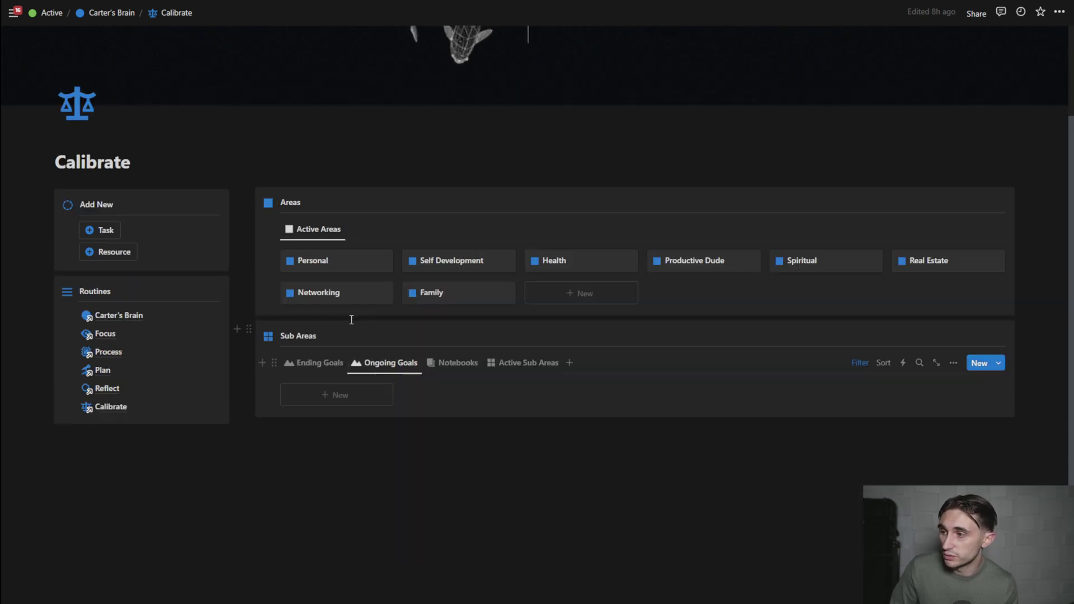
Step: Look through the Ending Goals, Ongoing Goals and Active Sub Areas views of the sub areas in the Calibrate routine
click(316, 363)
click(460, 323)
click(370, 362)
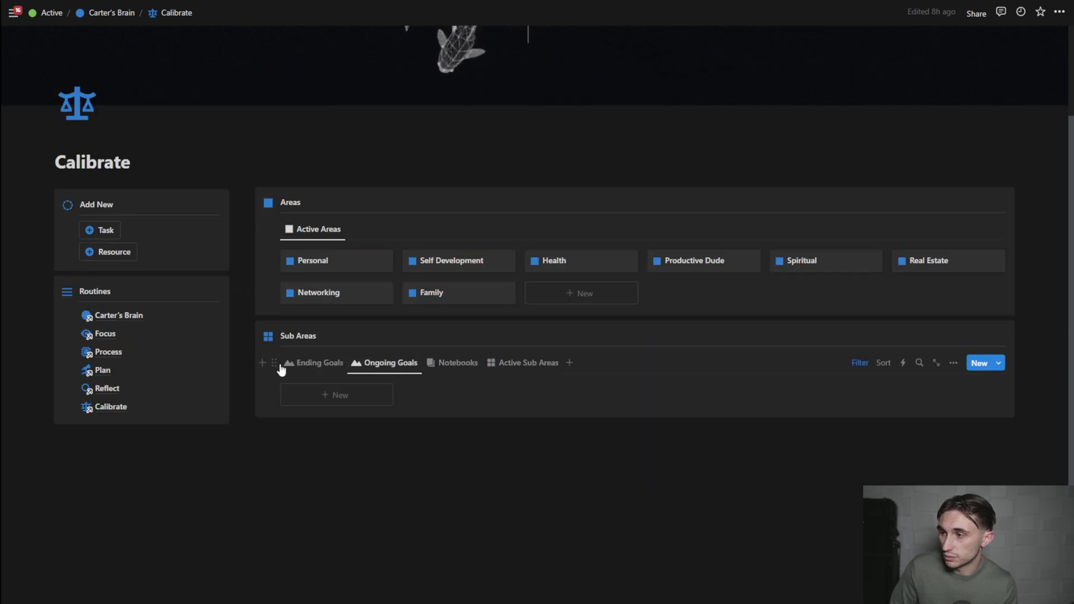
click(517, 363)
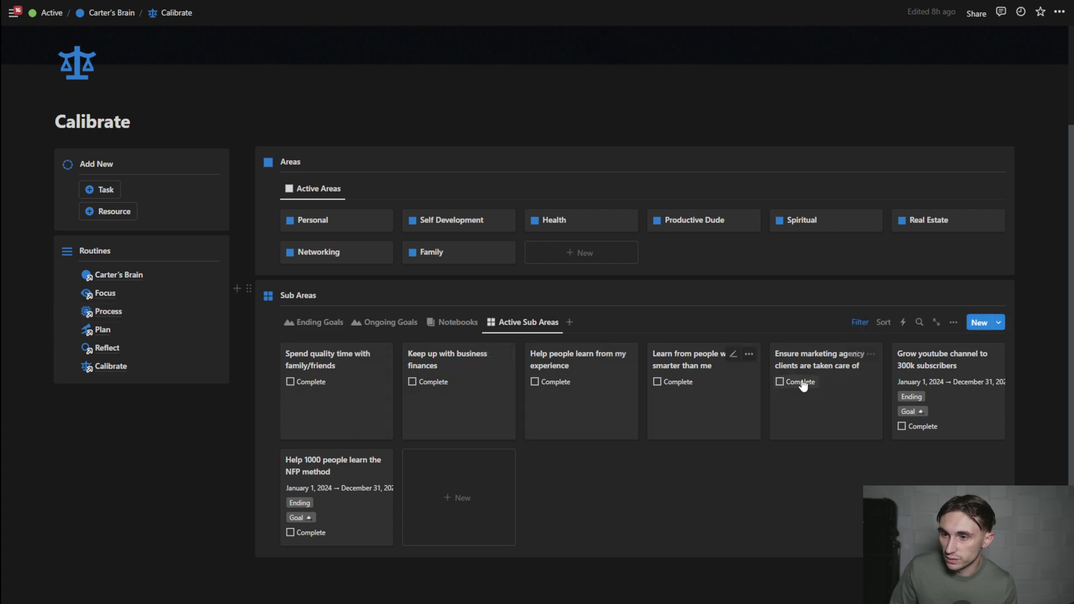
Step: Check the Process routine's Sub Areas and Resources views, and look at the Notebooks view in the Calibrate routine
click(108, 311)
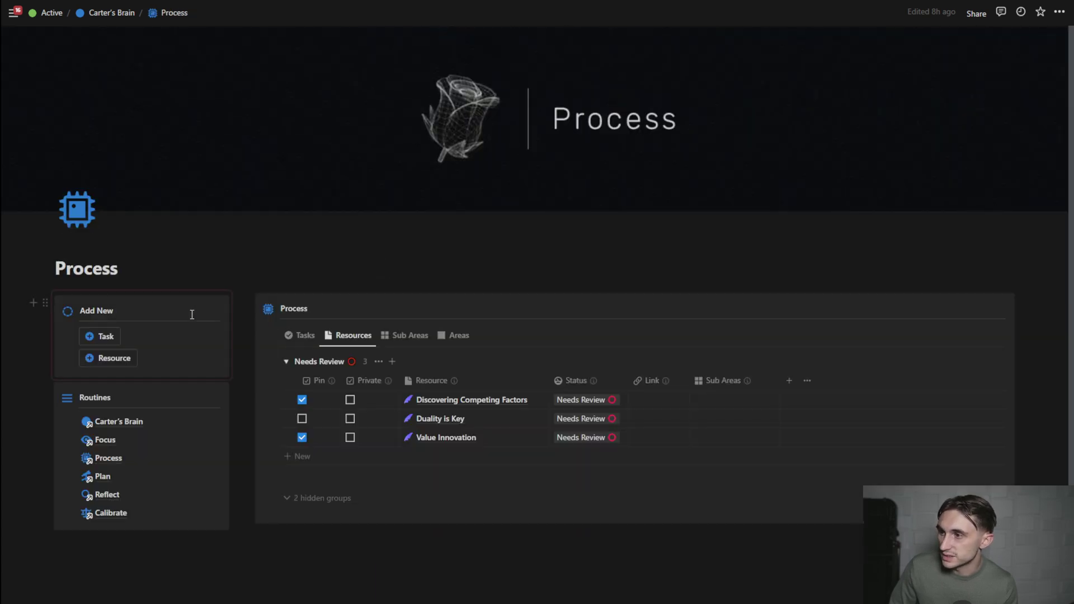
click(401, 339)
scroll(572, 511, down, 1)
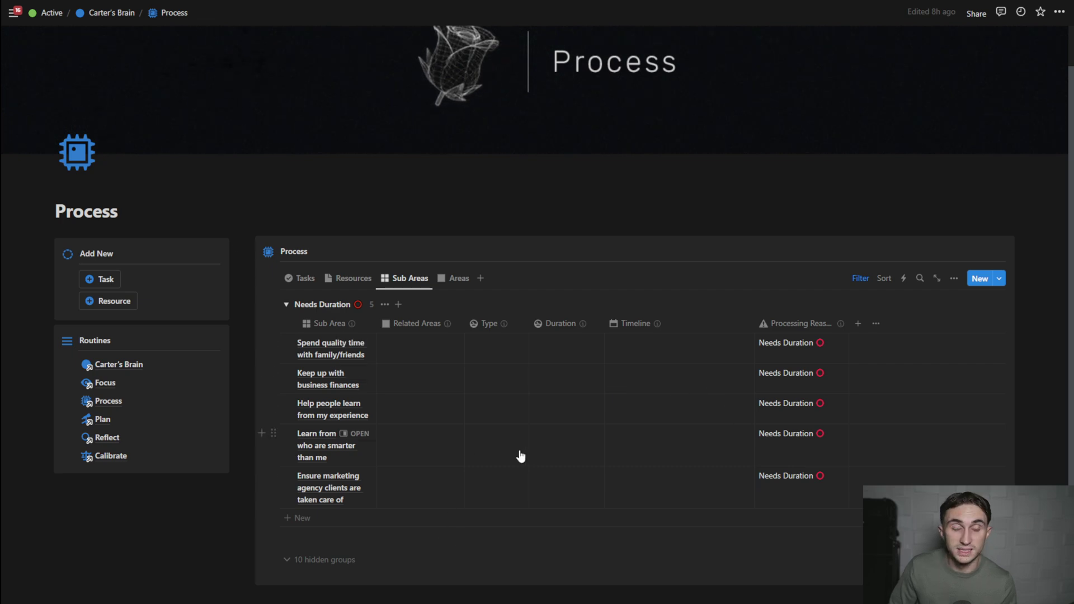
click(363, 283)
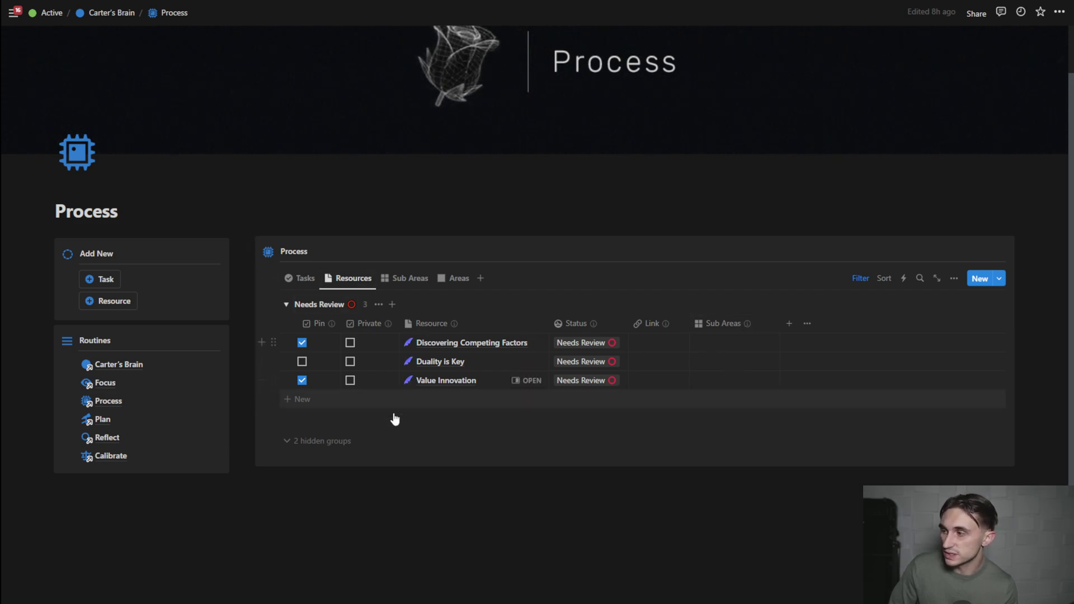
click(115, 456)
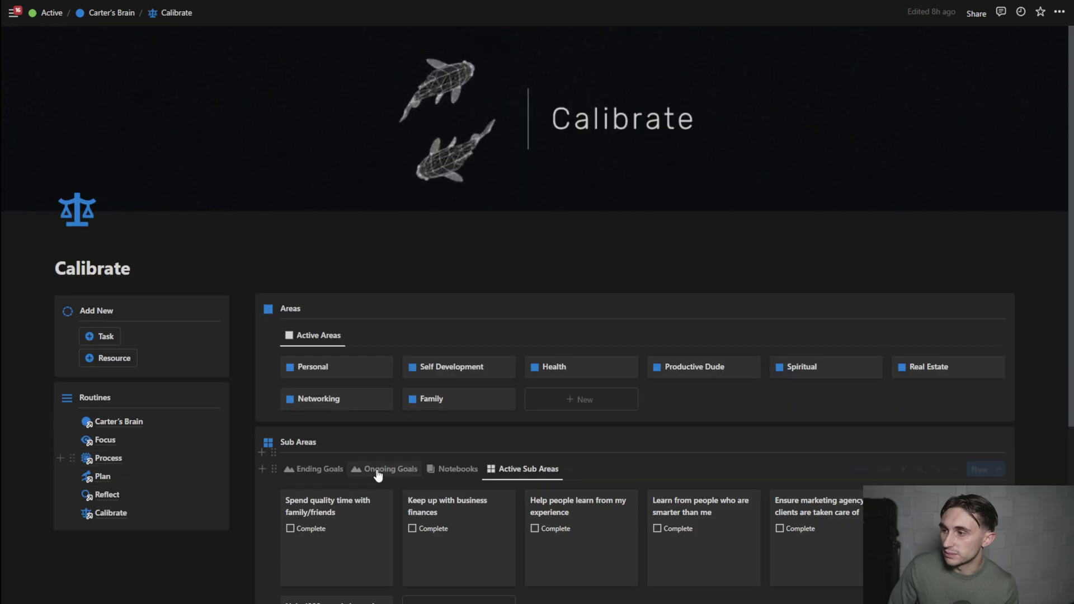
scroll(376, 474, down, 3)
click(454, 358)
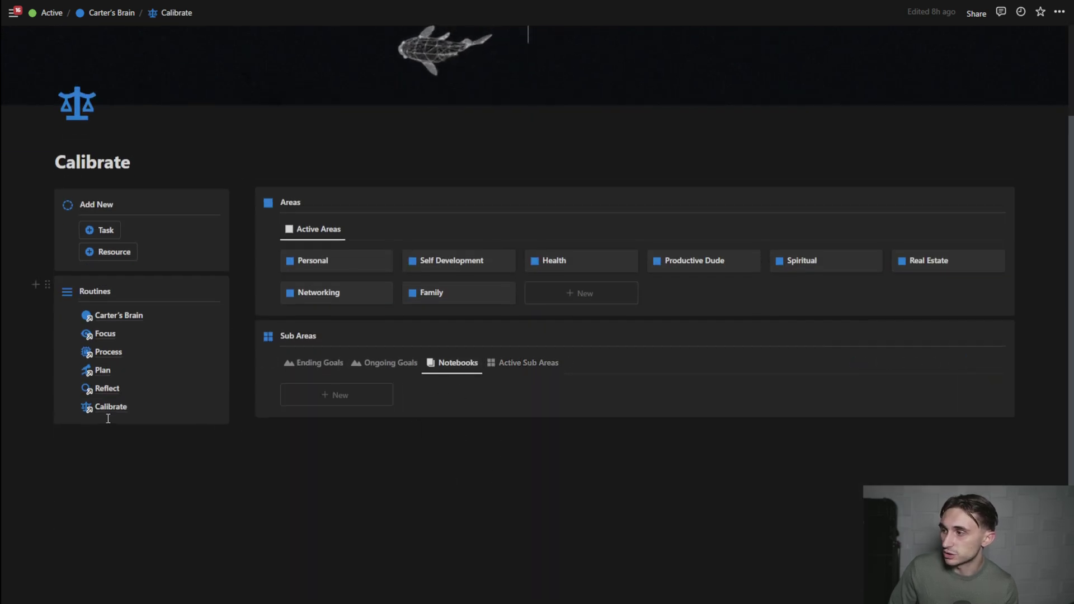
Step: In the Process routine, link the "Discovering Competing Factors" resource to a new sub area named "Blue Ocean Strategy Notes"
click(114, 354)
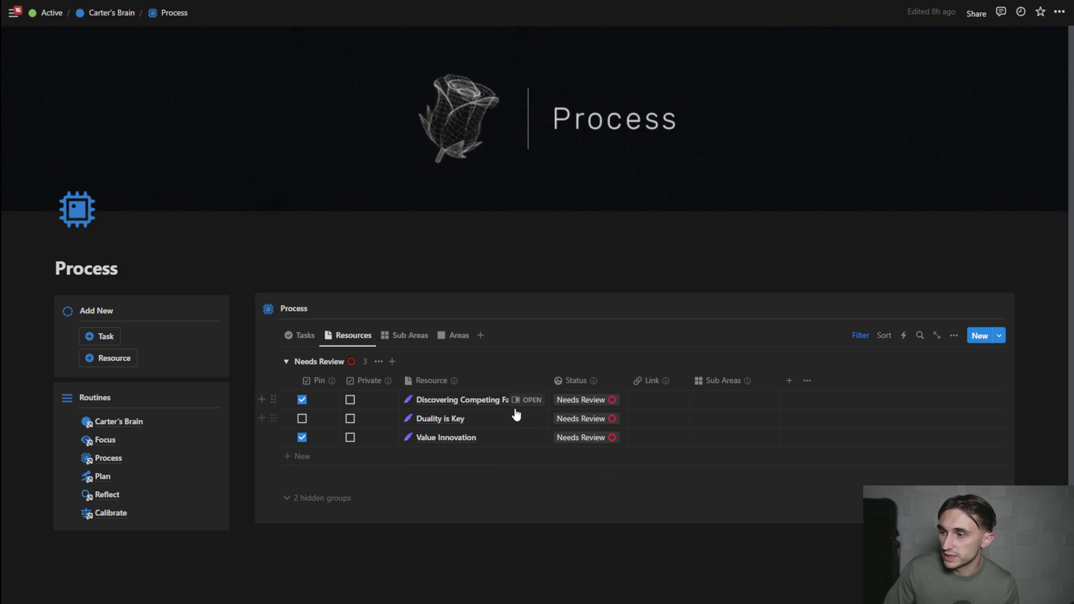
click(745, 404)
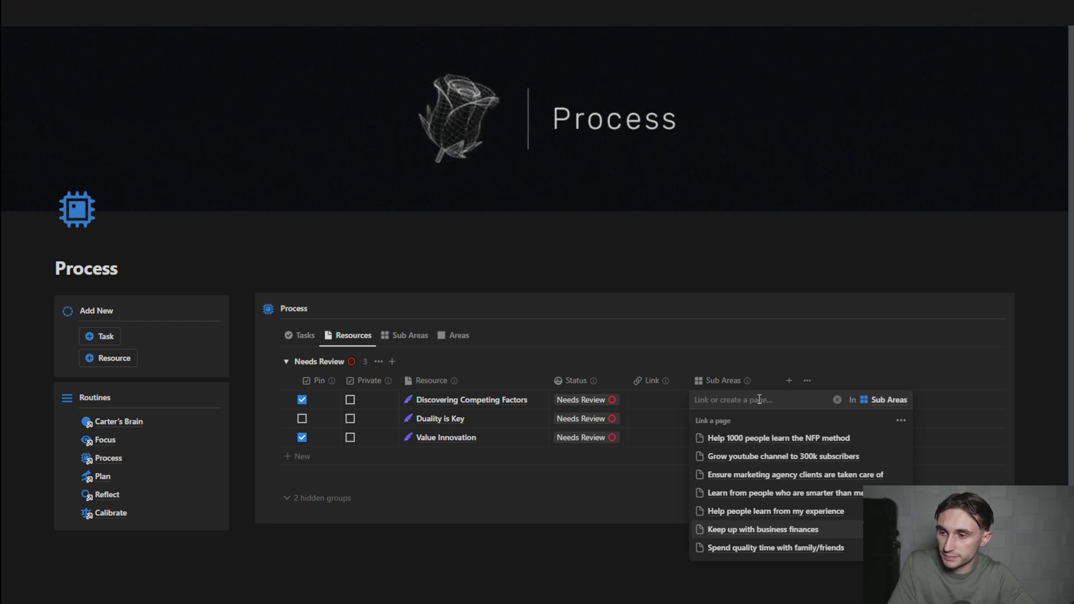
text(Blue Ocean Stre)
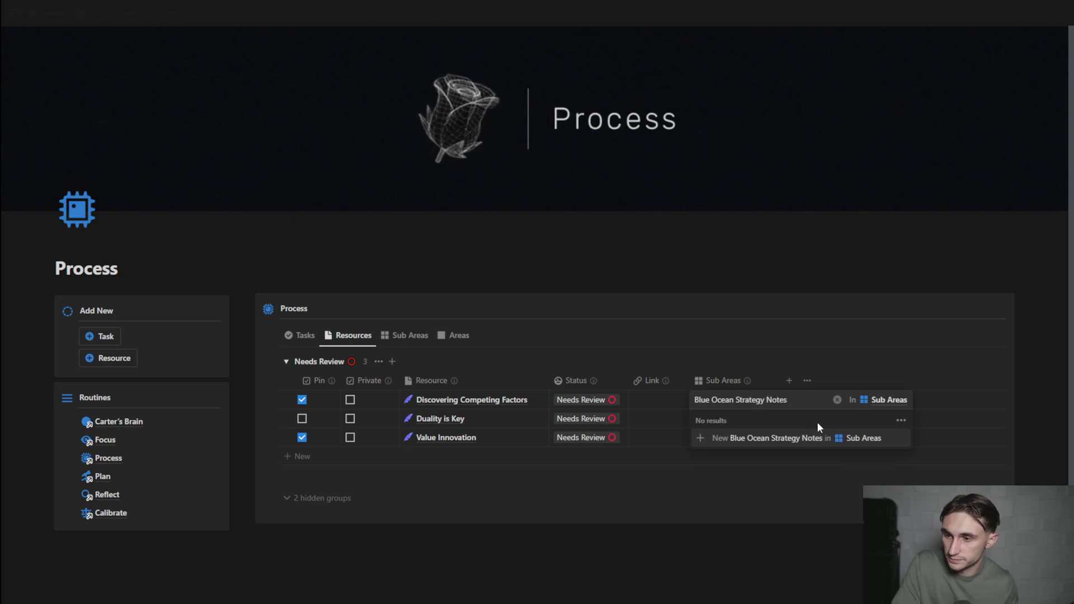
click(794, 438)
key(Escape)
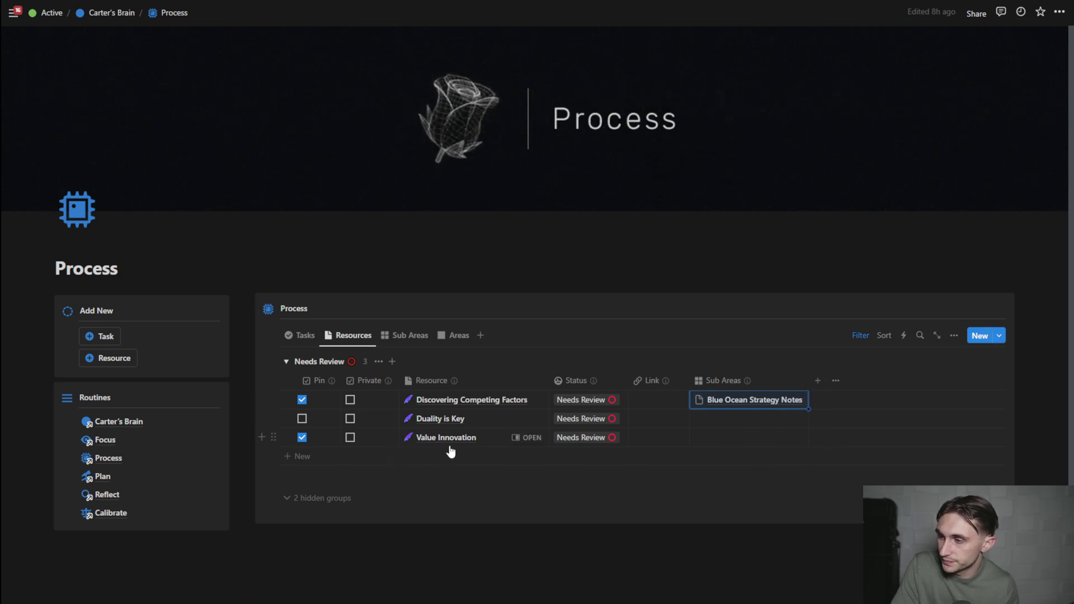
Step: Link the "Duality is Key" resource to a new sub area named "The Hidden Habits of Genius Notes" and widen the Sub Areas column
click(721, 419)
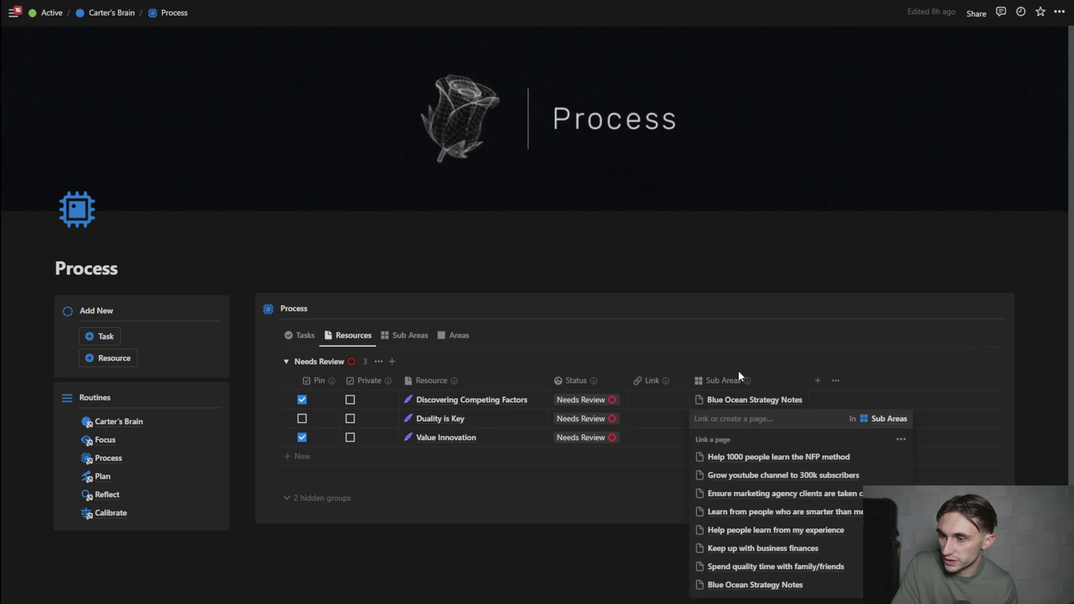
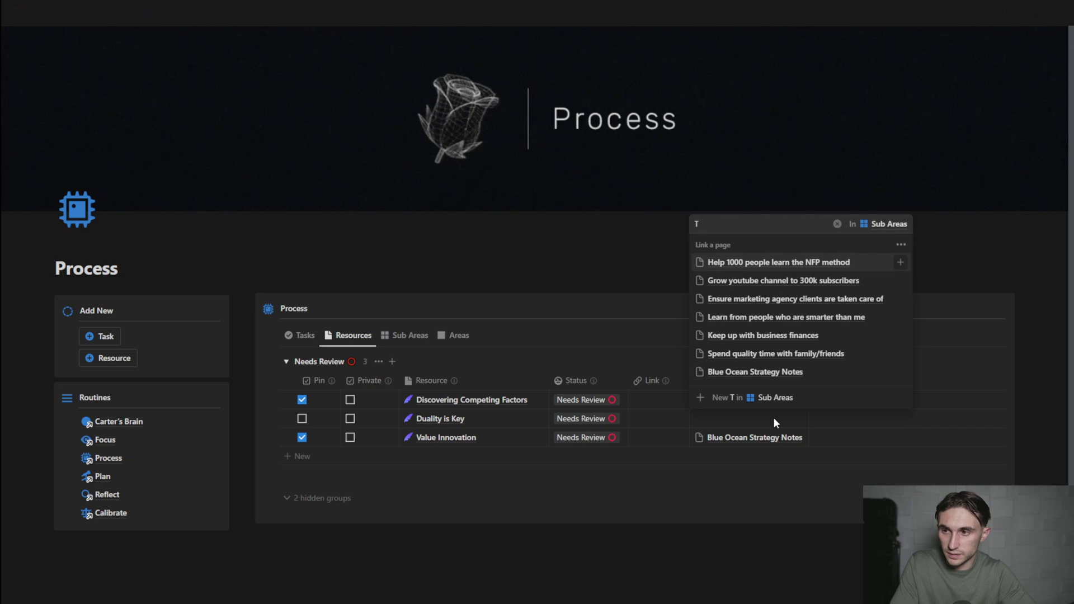
key(BackSpace)
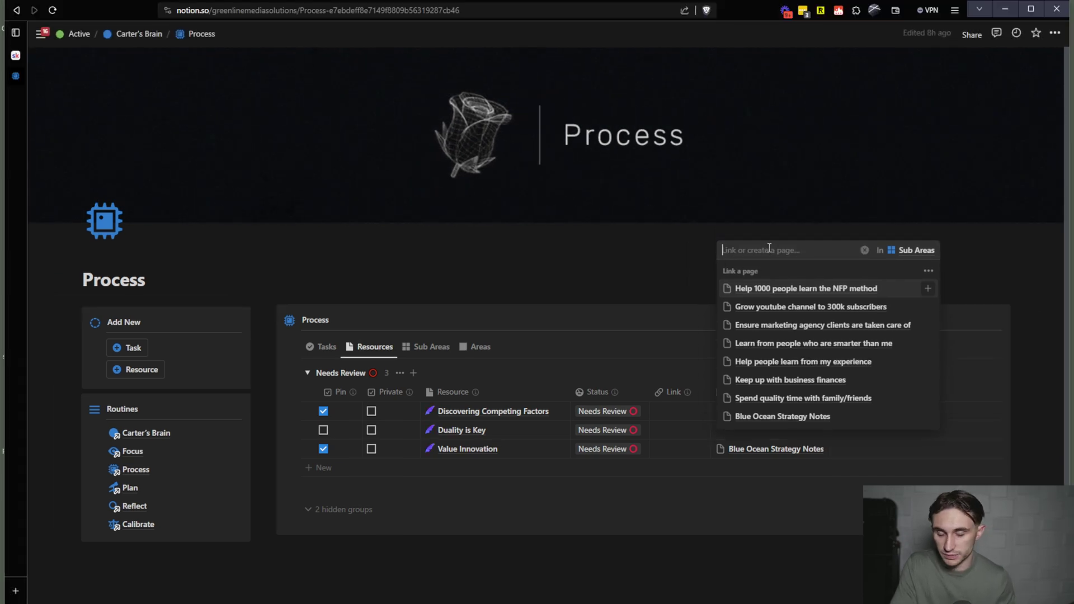
text(The Hidden )
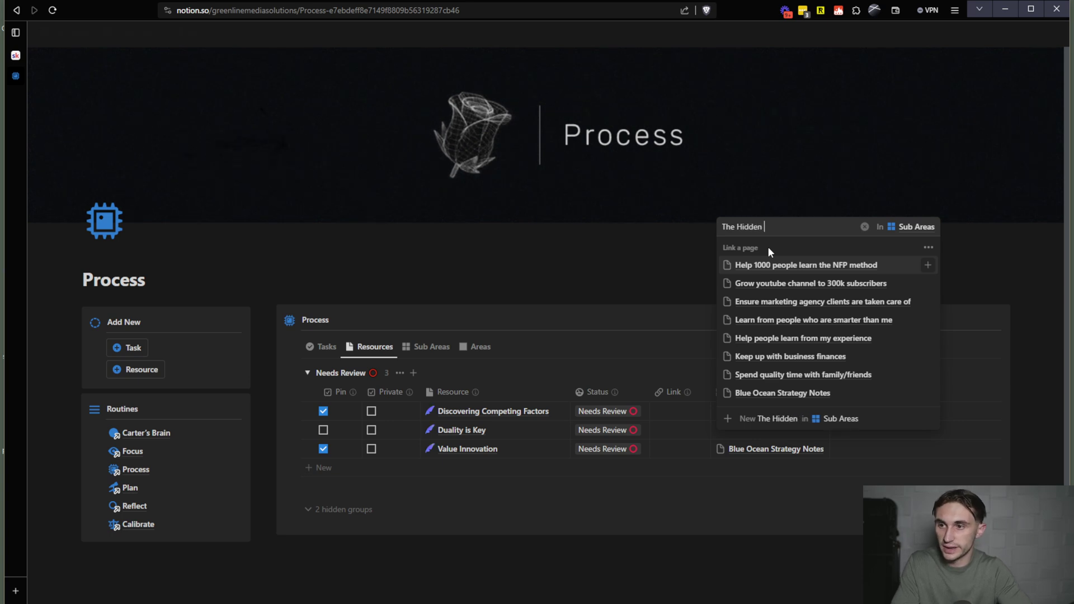
text(Habits of Ge)
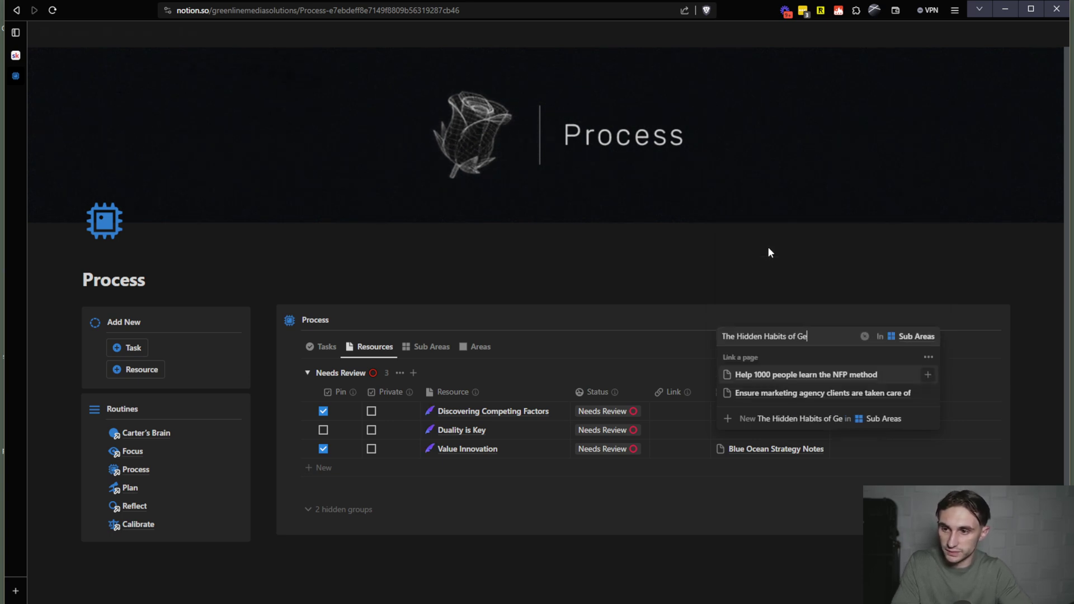
text(nius Notes)
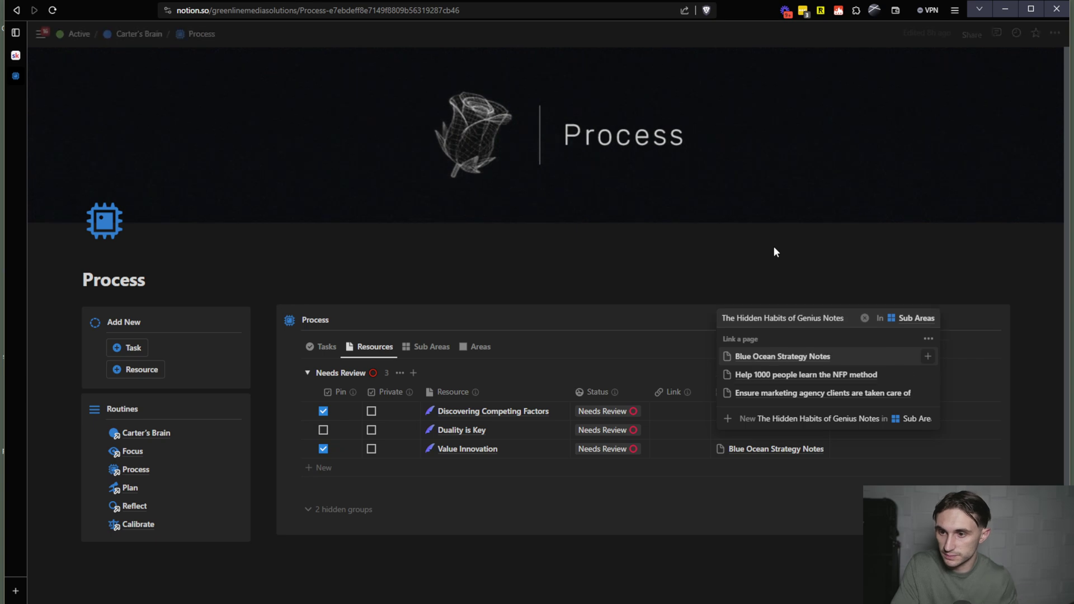
click(842, 420)
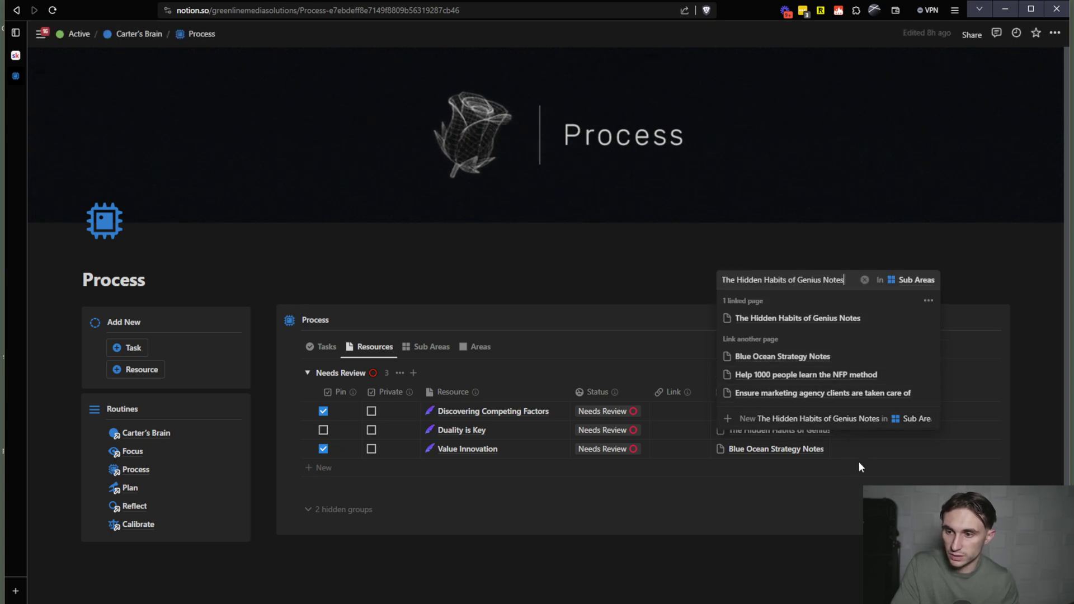
key(Escape)
drag(830, 392, 863, 391)
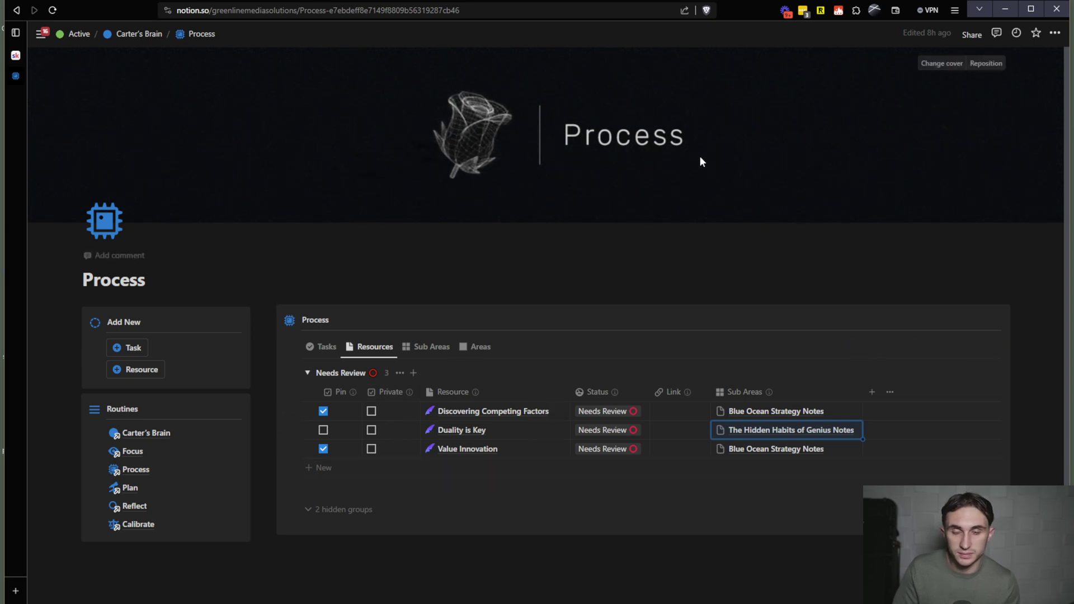
Step: Read through the notes in the "Discovering Competing Factors" resource and close its page preview
click(608, 418)
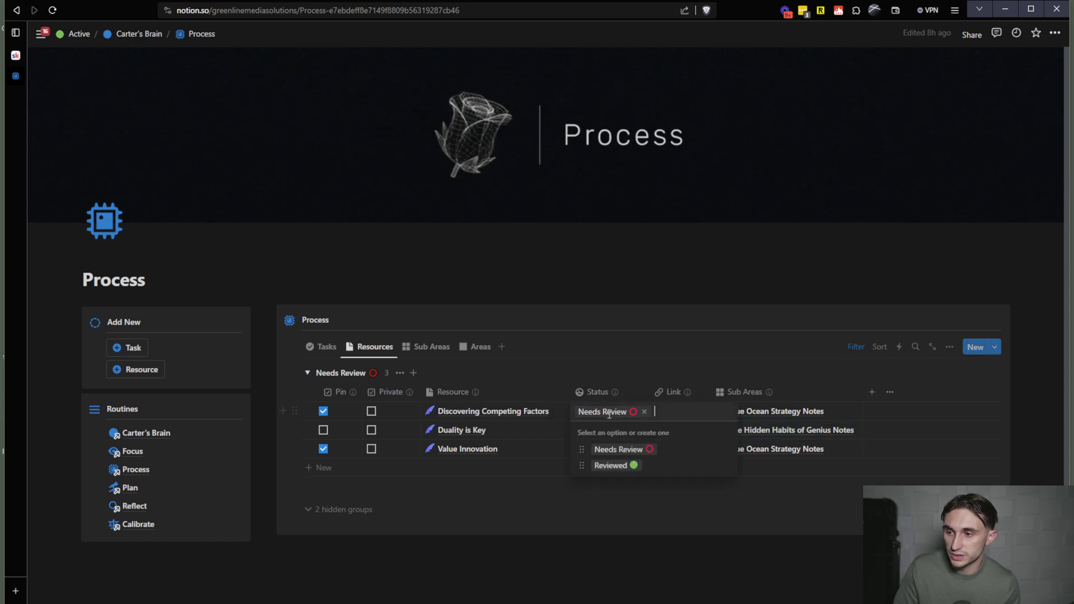
key(Escape)
click(563, 411)
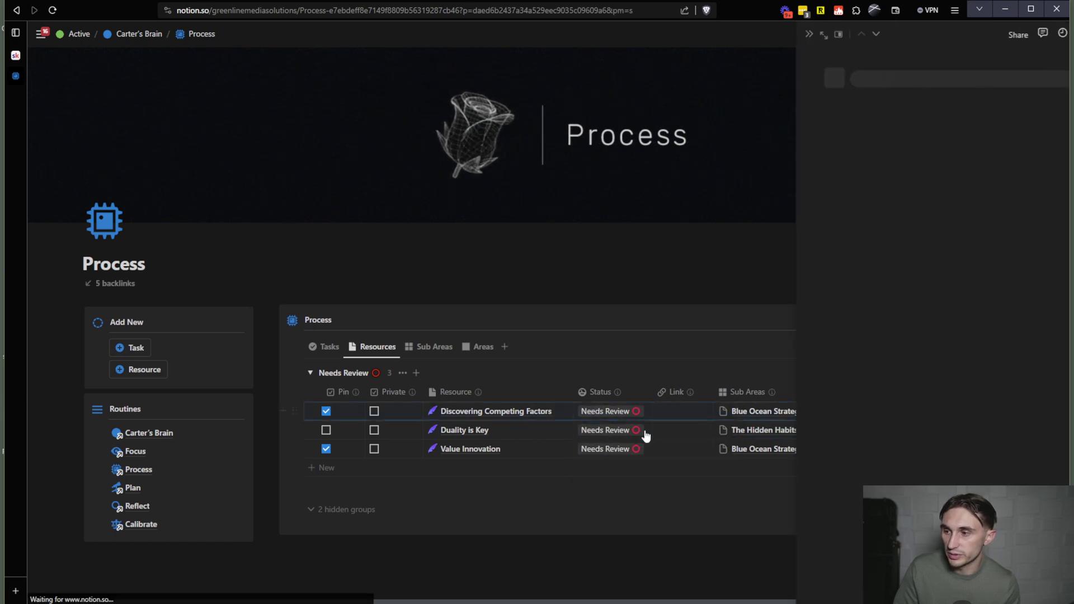
scroll(898, 404, down, 4)
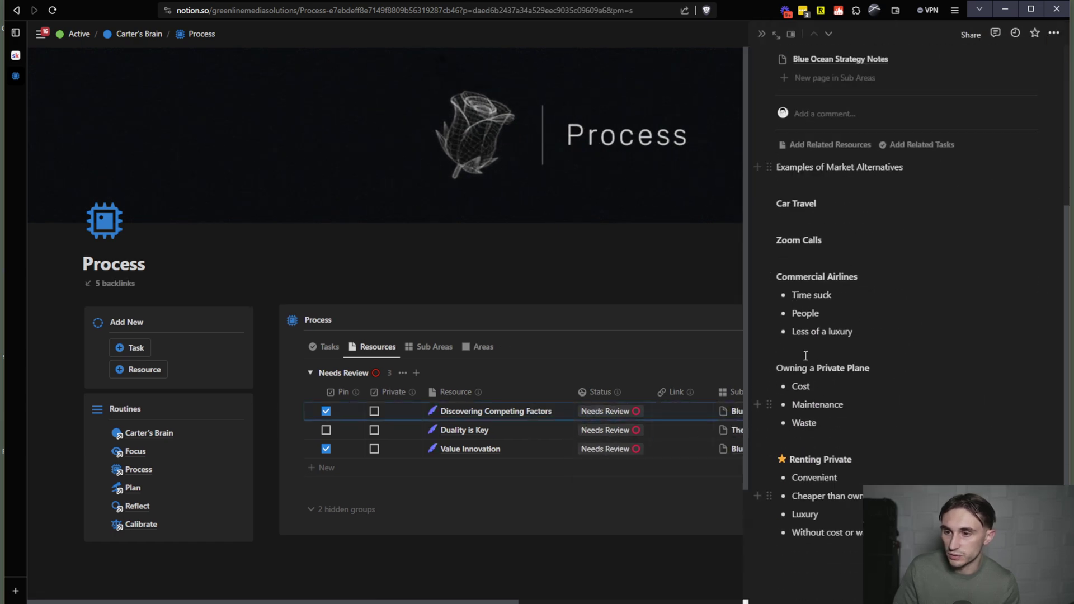
drag(793, 189, 874, 437)
click(783, 550)
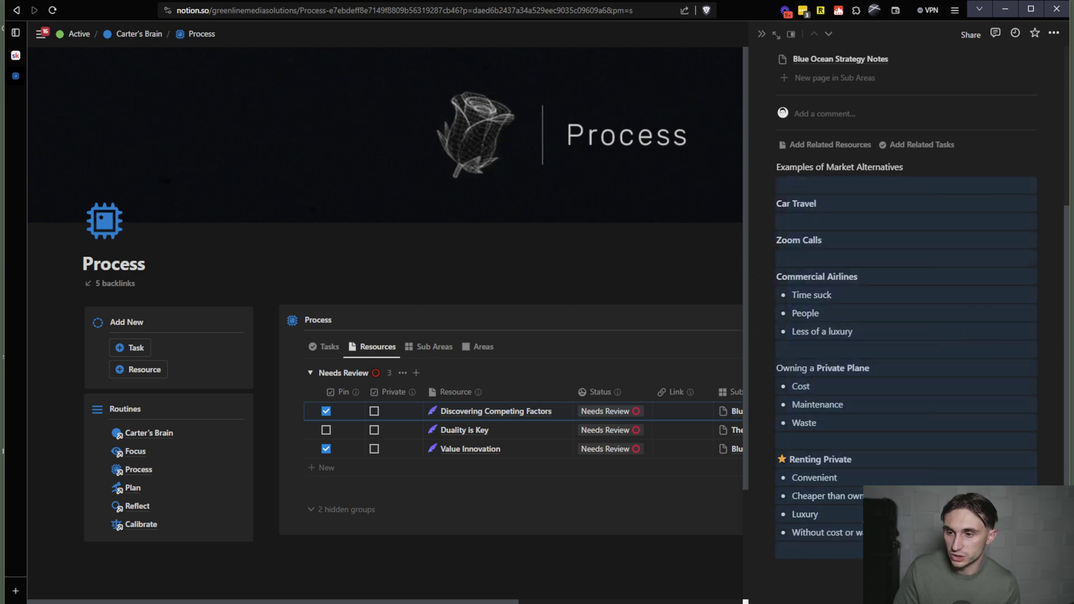
click(762, 38)
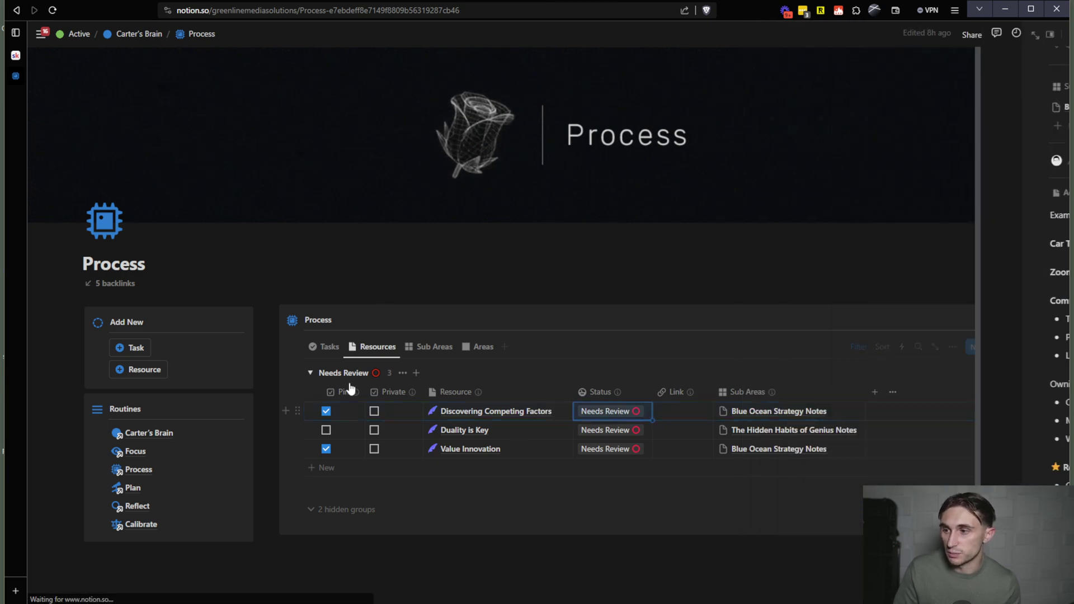
Step: Set the status of "Discovering Competing Factors", "Duality is Key" and "Value Innovation" to Reviewed
click(611, 412)
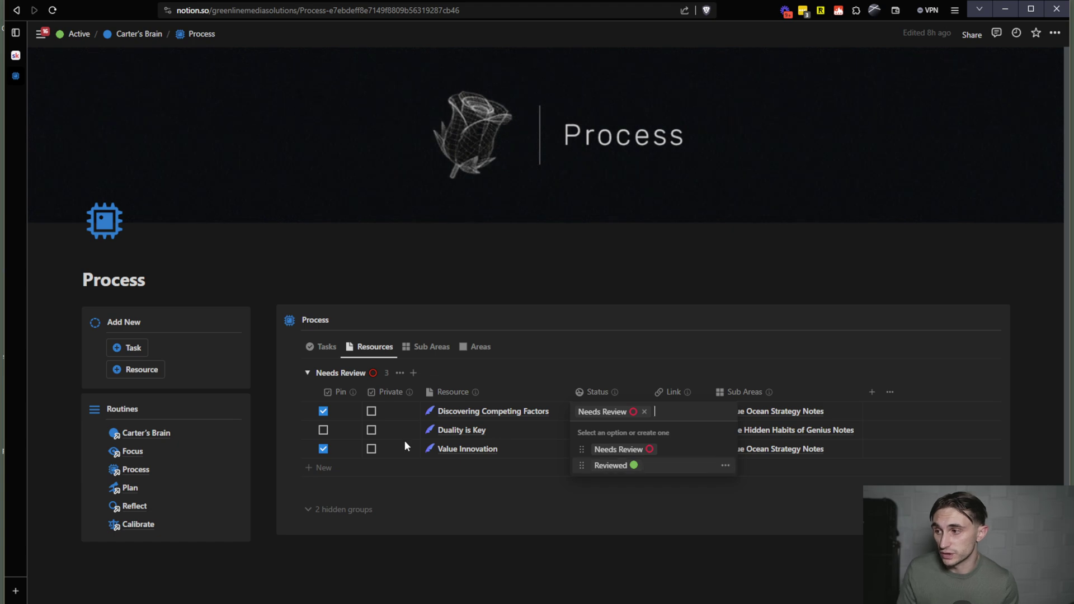
click(633, 465)
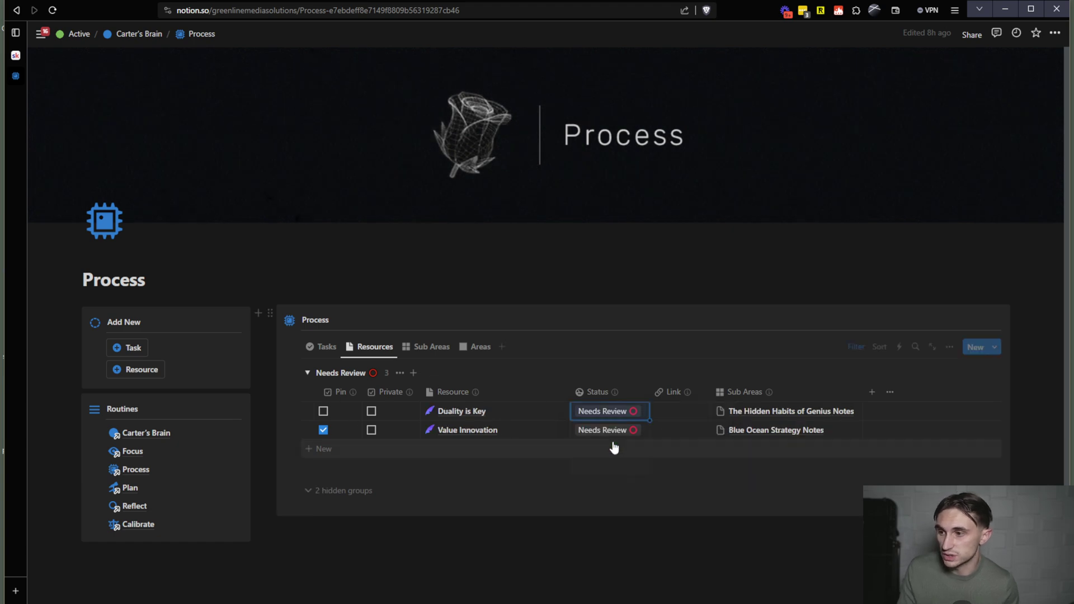
click(612, 412)
click(614, 465)
click(611, 412)
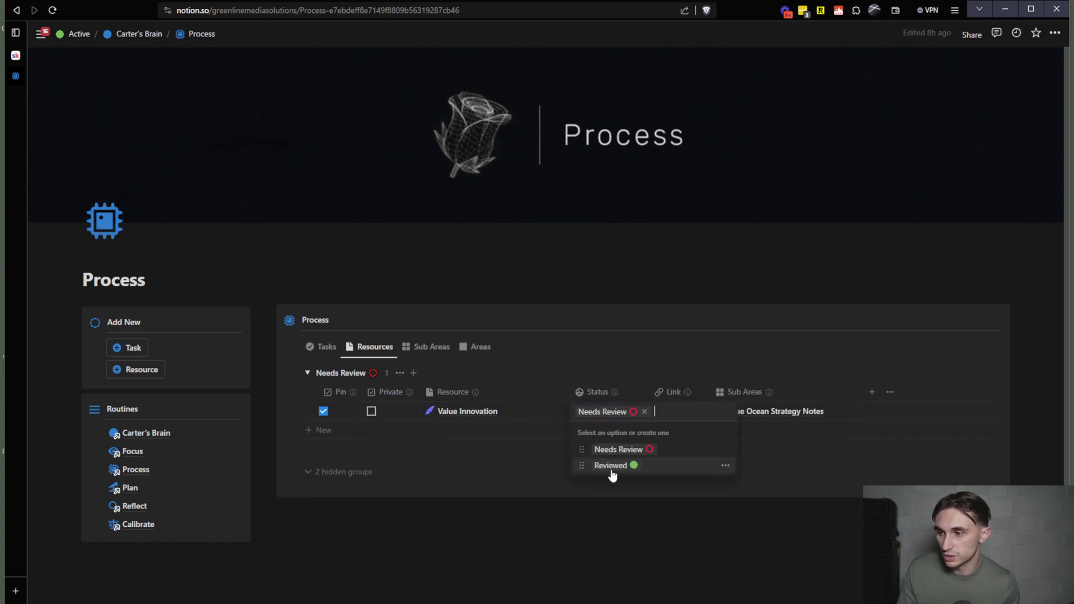
click(613, 466)
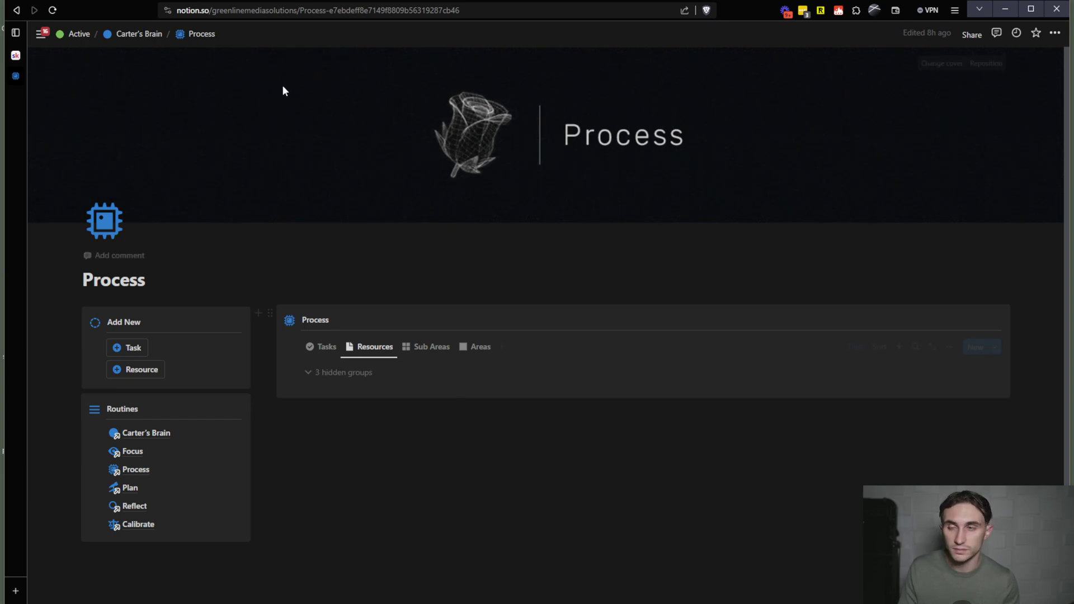
Step: Switch the browser to full screen and widen the Sub Area column in the Process routine's Sub Areas view
click(955, 10)
click(944, 176)
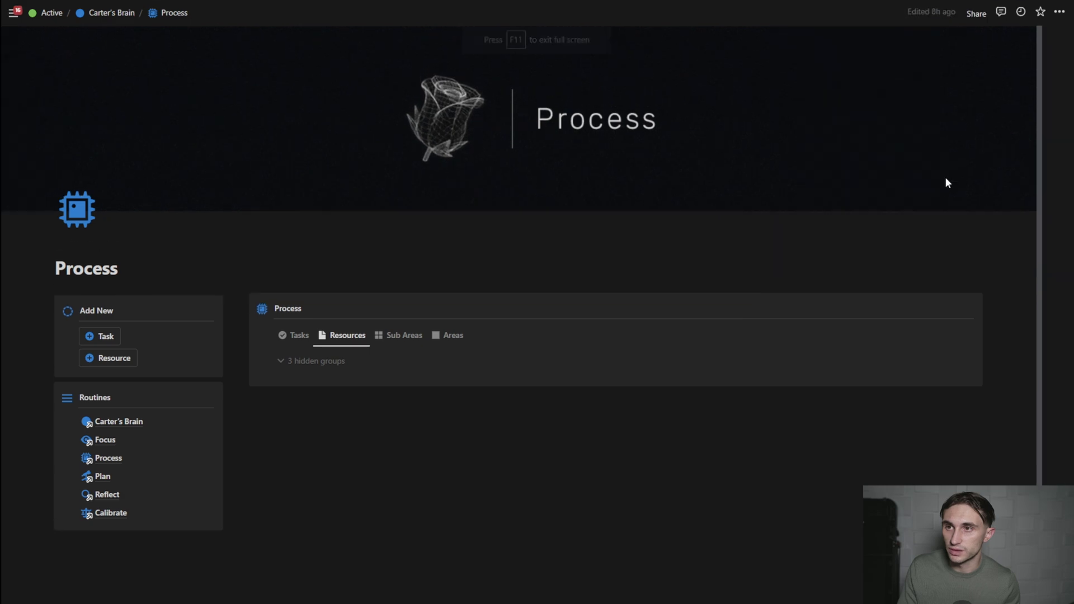
click(404, 348)
scroll(403, 436, down, 3)
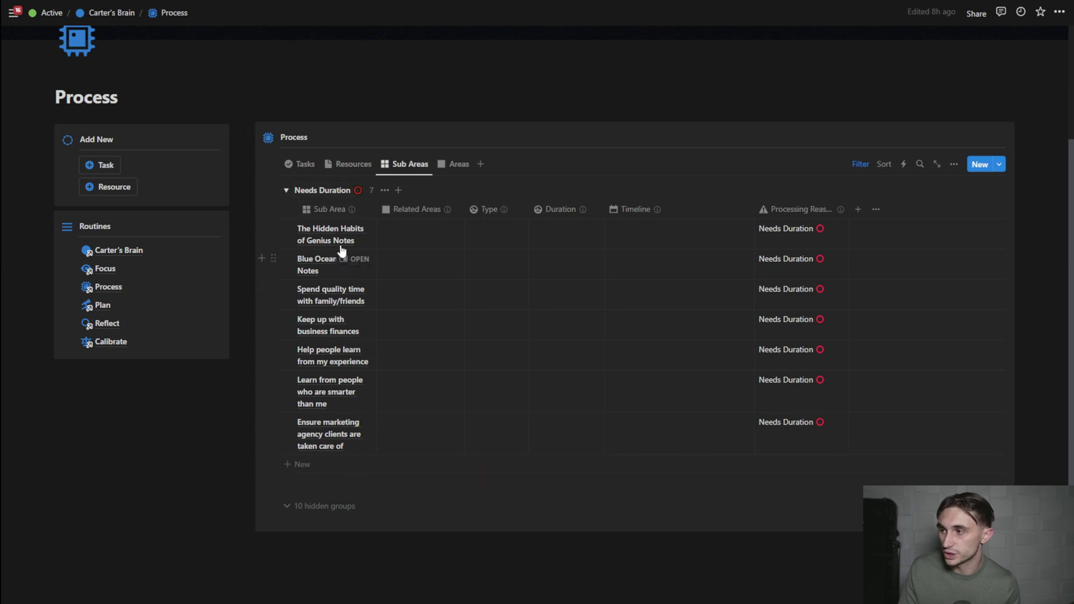
drag(376, 213, 398, 213)
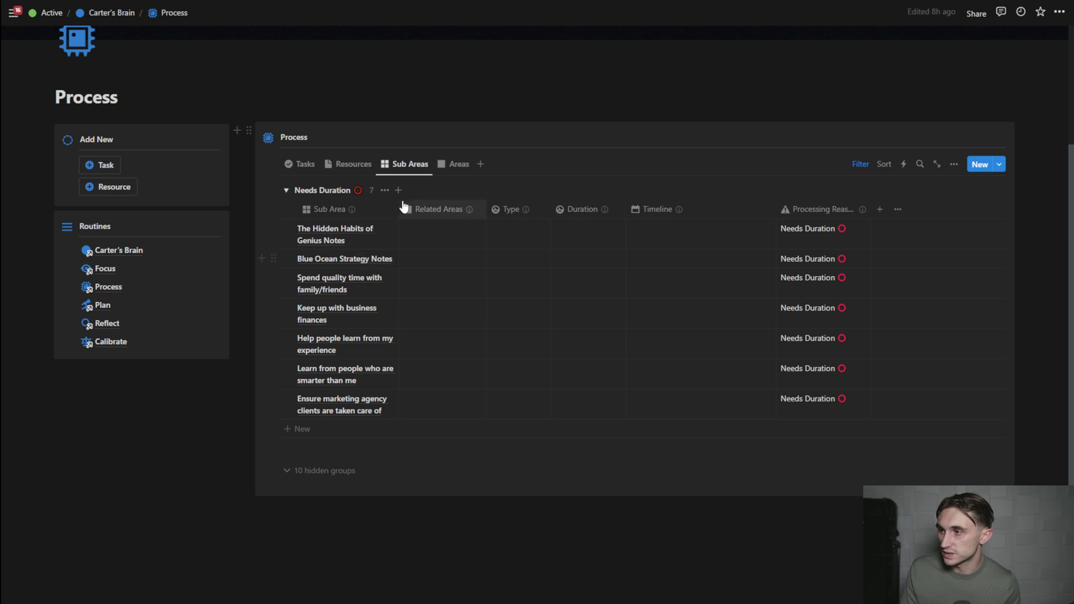
drag(397, 209, 431, 209)
click(561, 228)
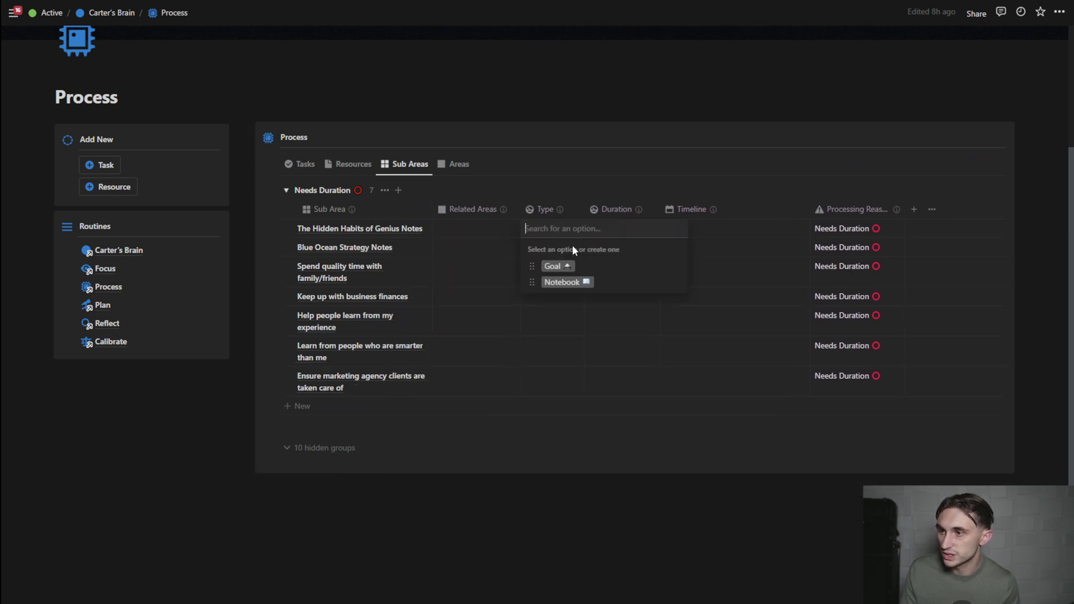
key(Escape)
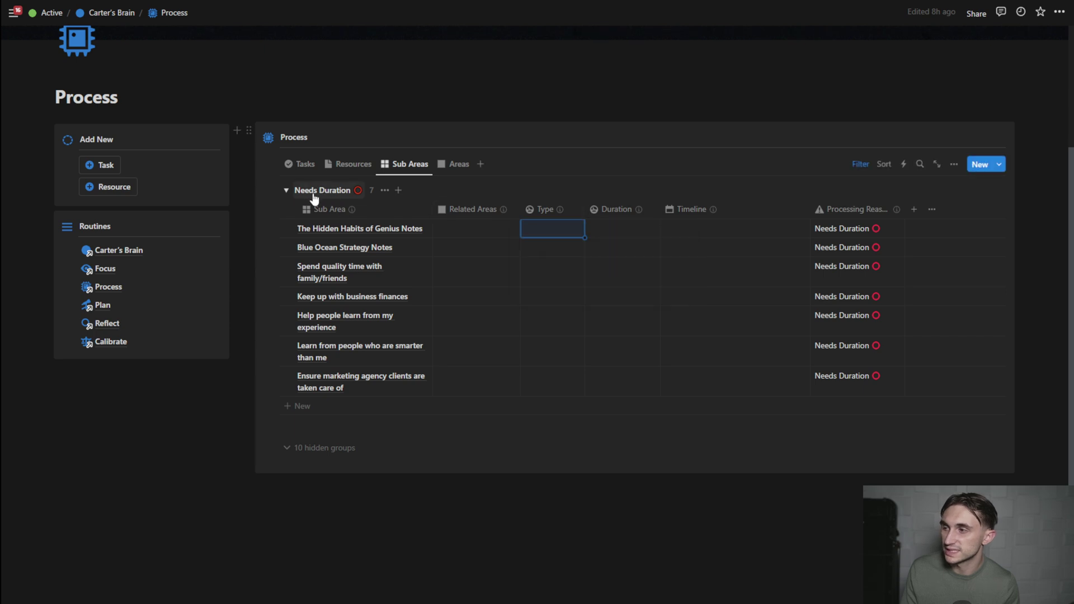
key(Escape)
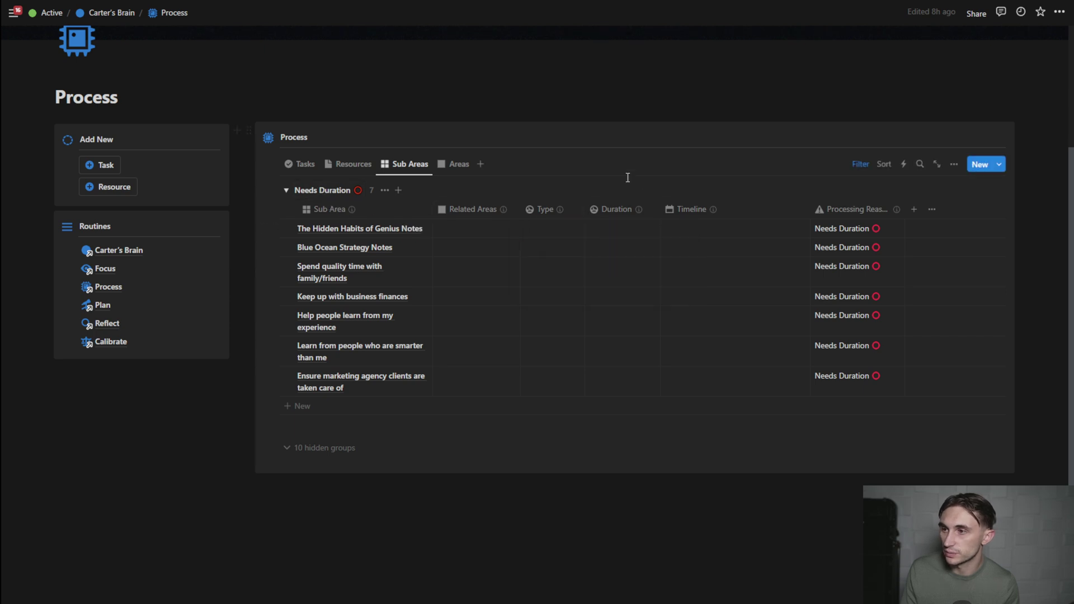
Step: Try Ending as the duration of the "The Hidden Habits of Genius Notes" sub area and clear it again
click(639, 232)
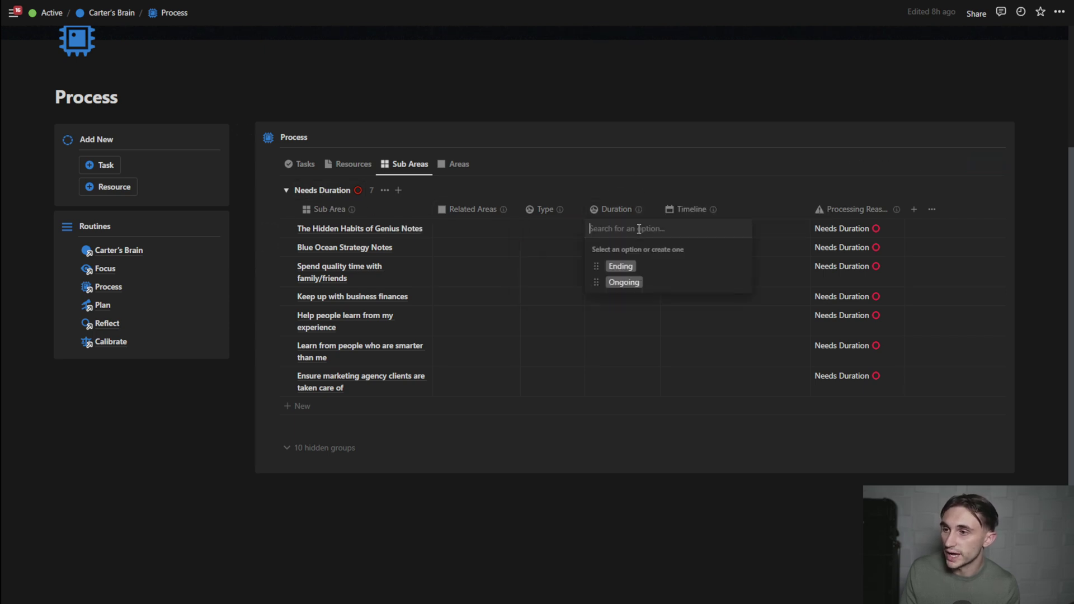
click(653, 274)
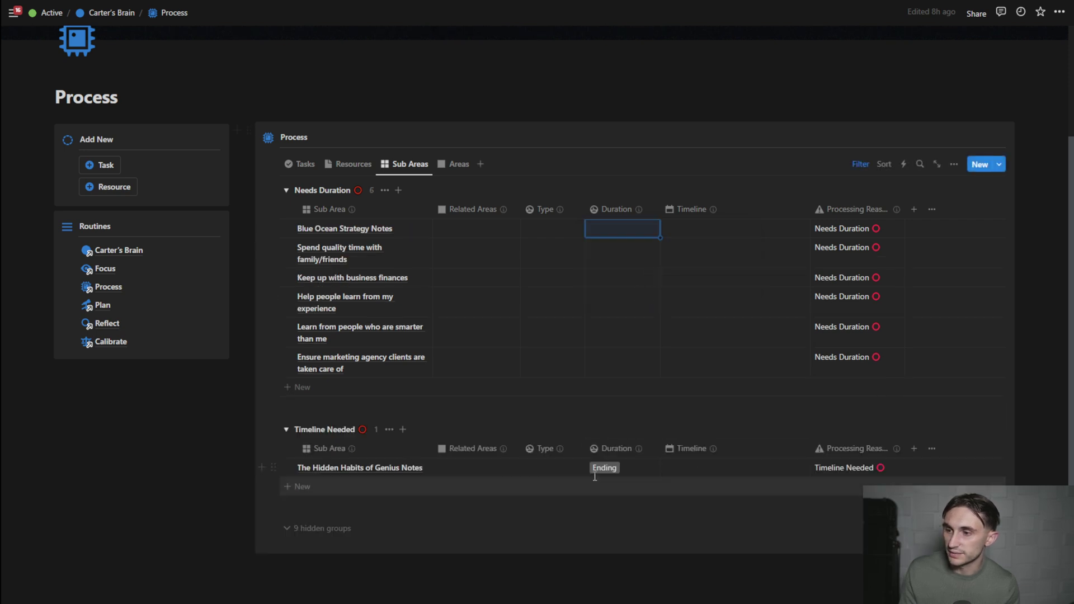
click(629, 471)
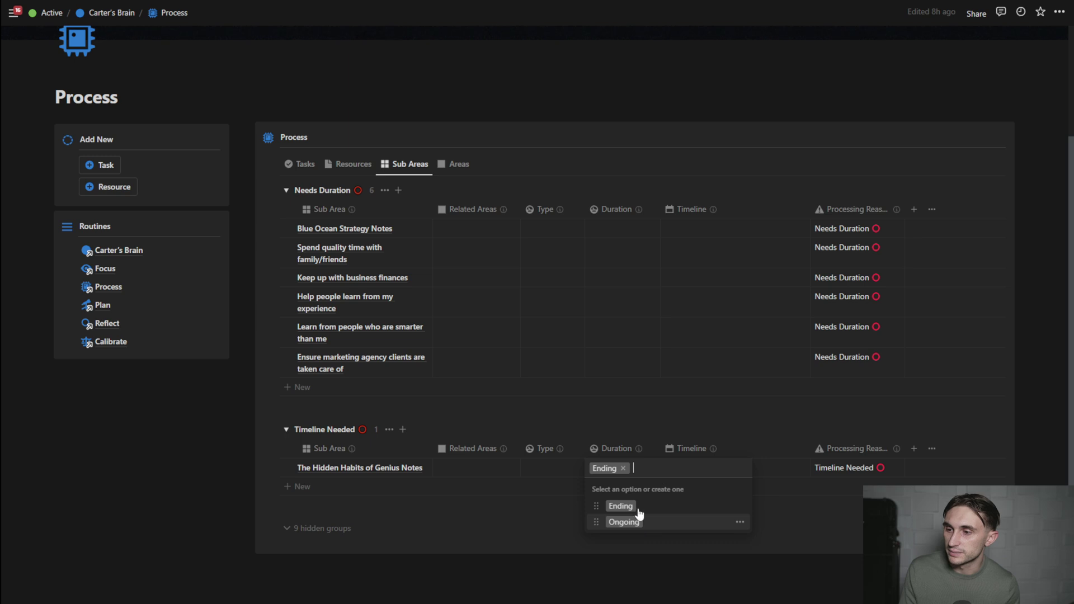
click(623, 468)
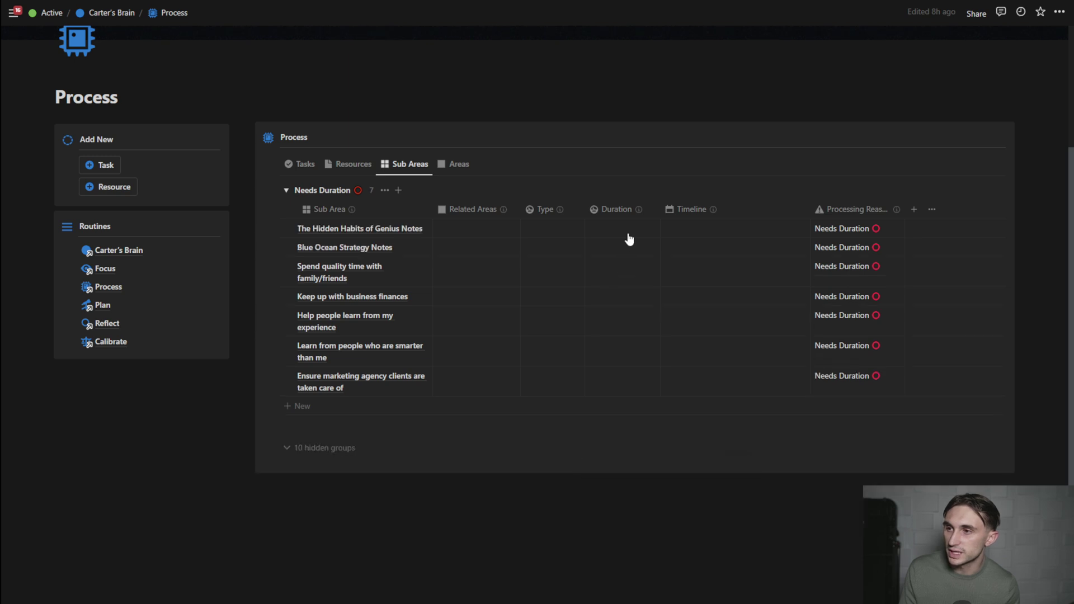
Step: Set the duration of "The Hidden Habits of Genius Notes" and "Blue Ocean Strategy Notes" to Ongoing
click(628, 238)
click(624, 283)
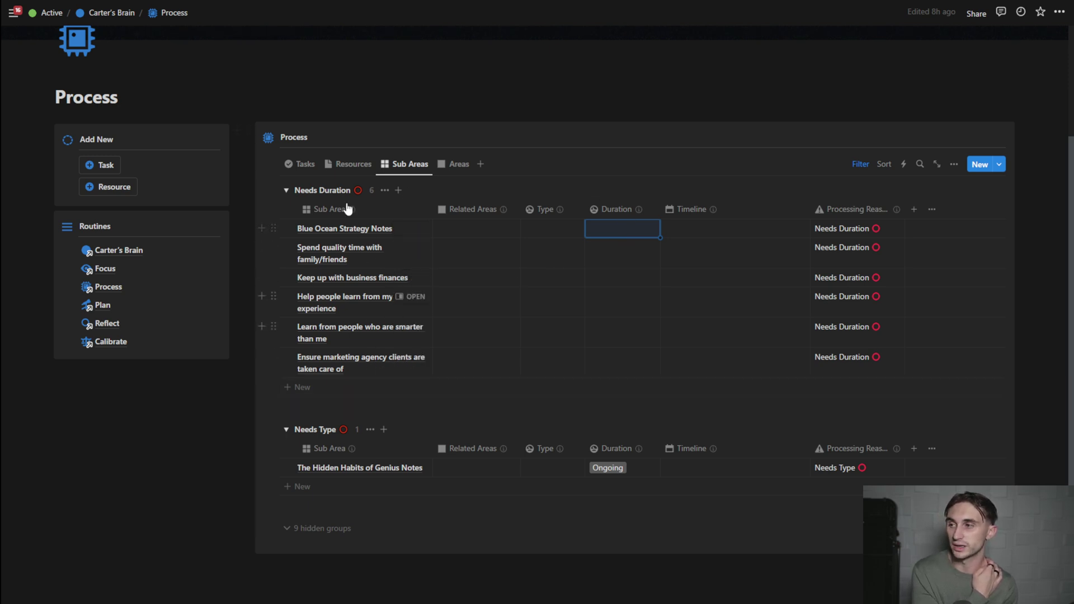
click(637, 225)
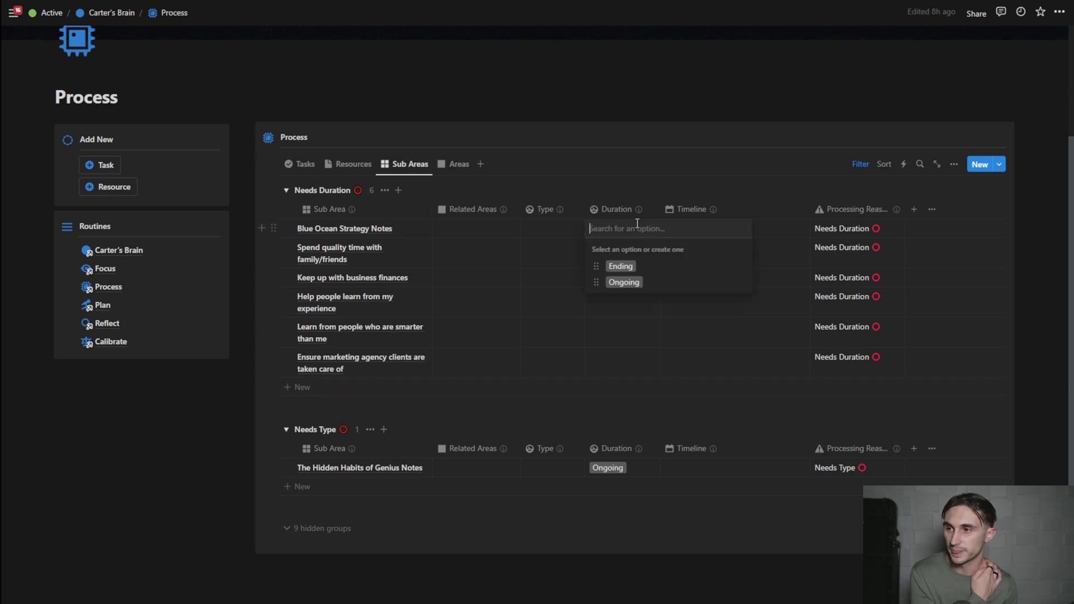
click(643, 283)
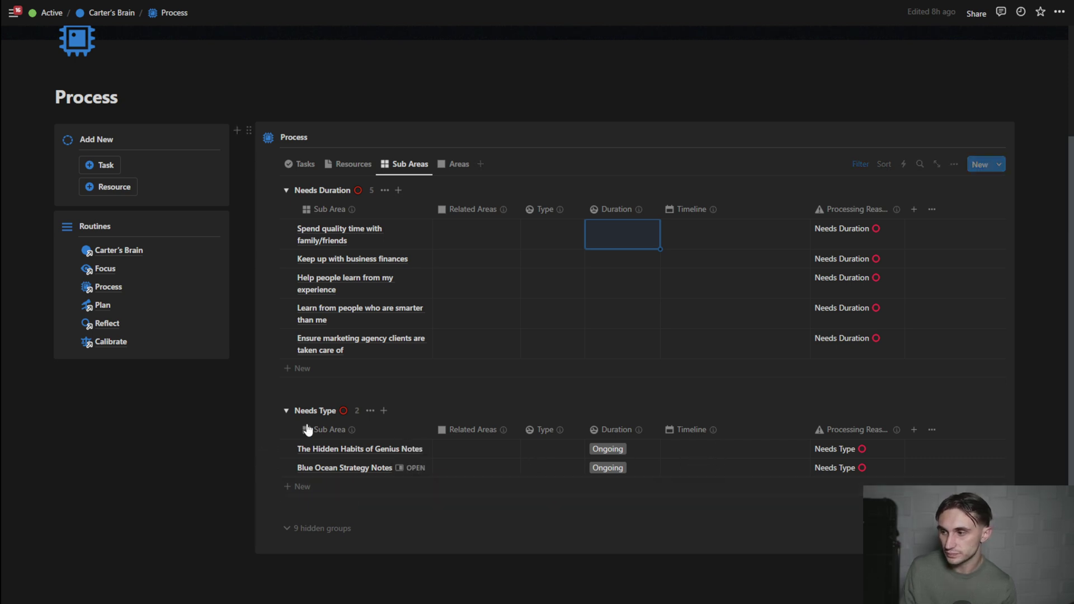
Step: Set the type of "The Hidden Habits of Genius Notes" and "Blue Ocean Strategy Notes" to Notebook
click(541, 449)
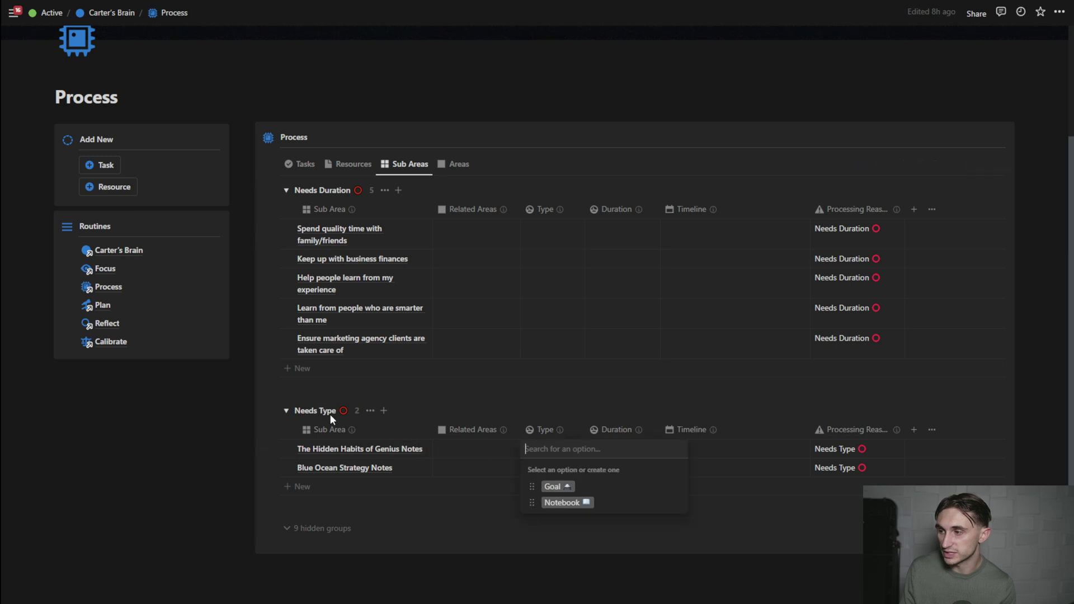
click(564, 503)
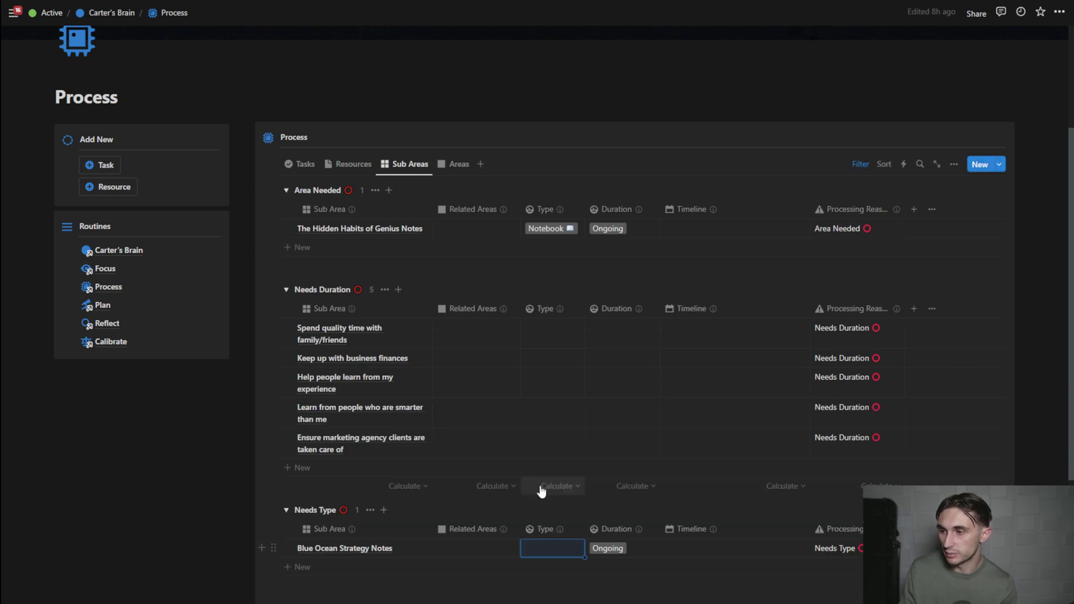
click(549, 556)
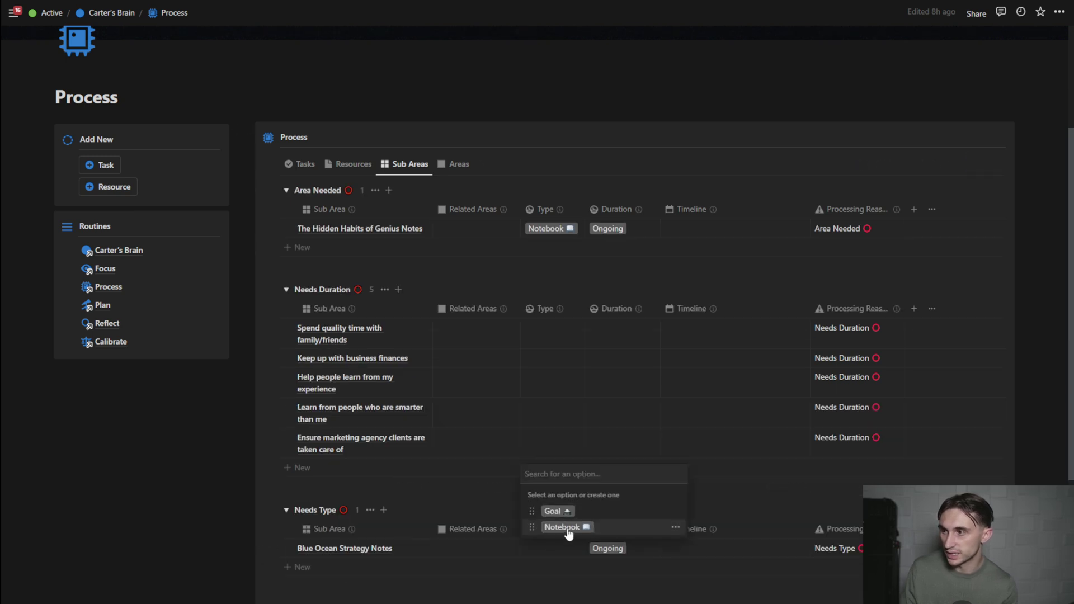
click(562, 527)
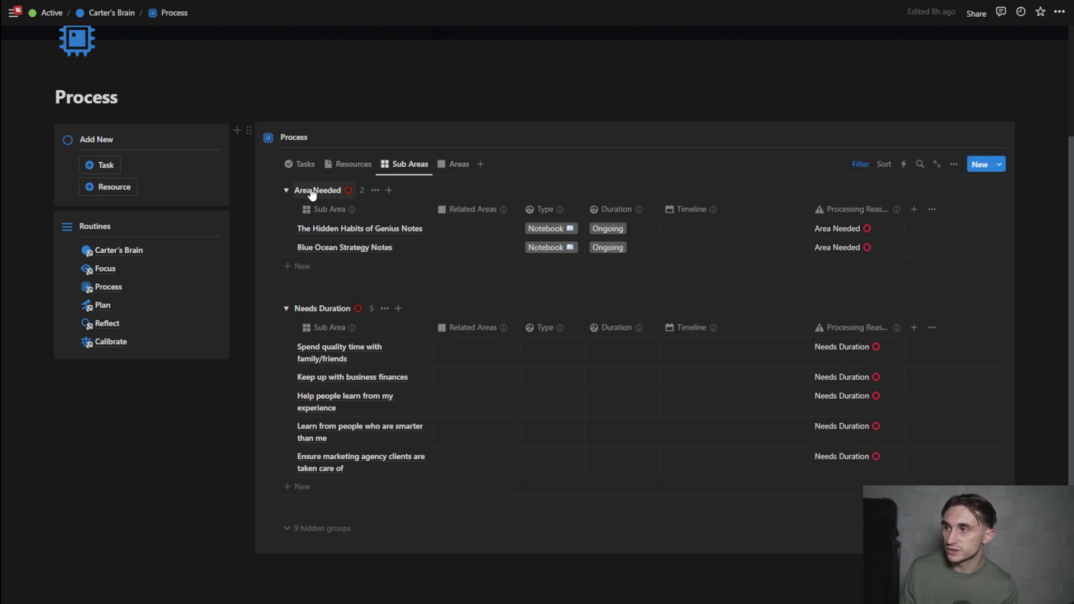
Step: Link "The Hidden Habits of Genius Notes" and "Blue Ocean Strategy Notes" to the Self Development area
click(477, 229)
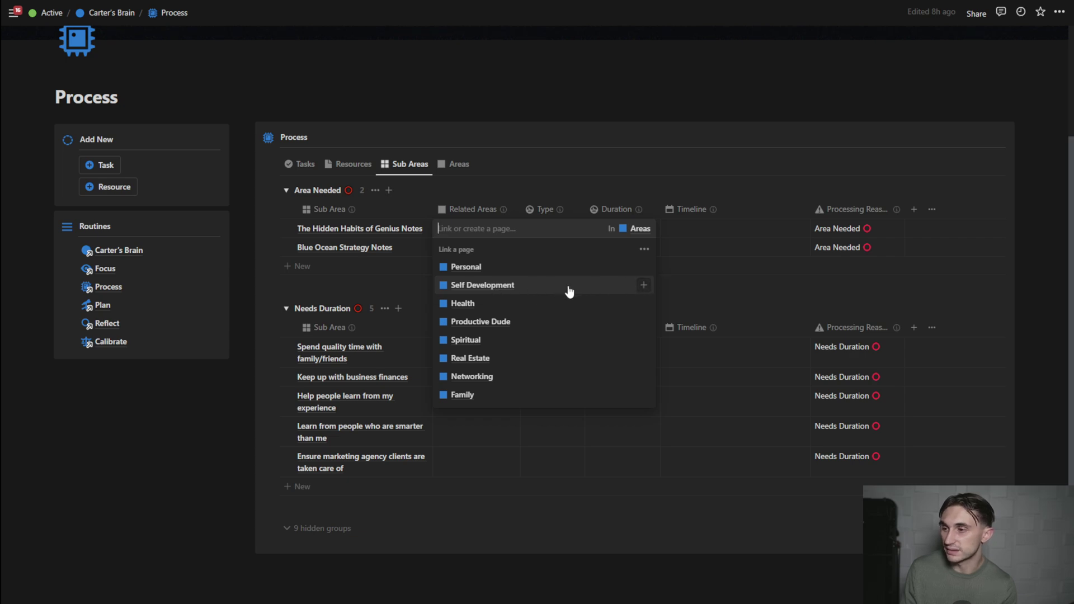
click(644, 285)
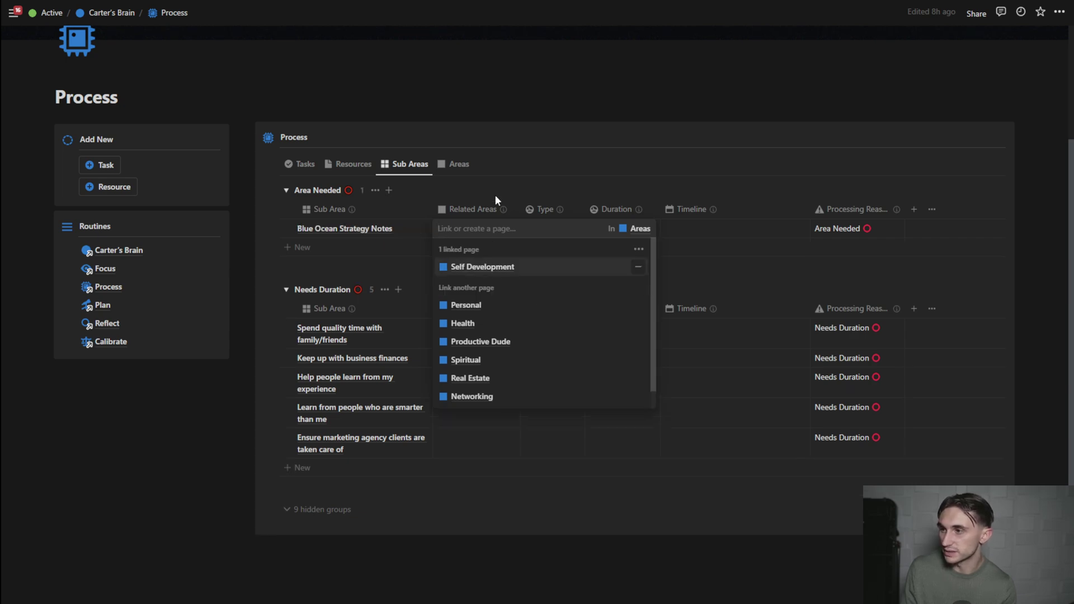
key(Escape)
click(483, 229)
click(643, 285)
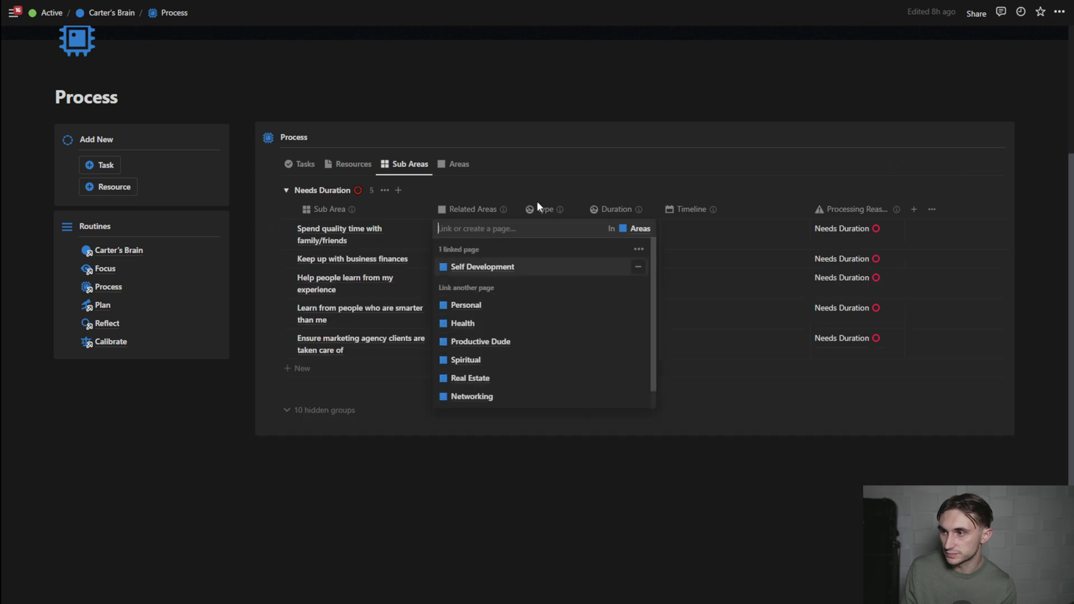
click(529, 181)
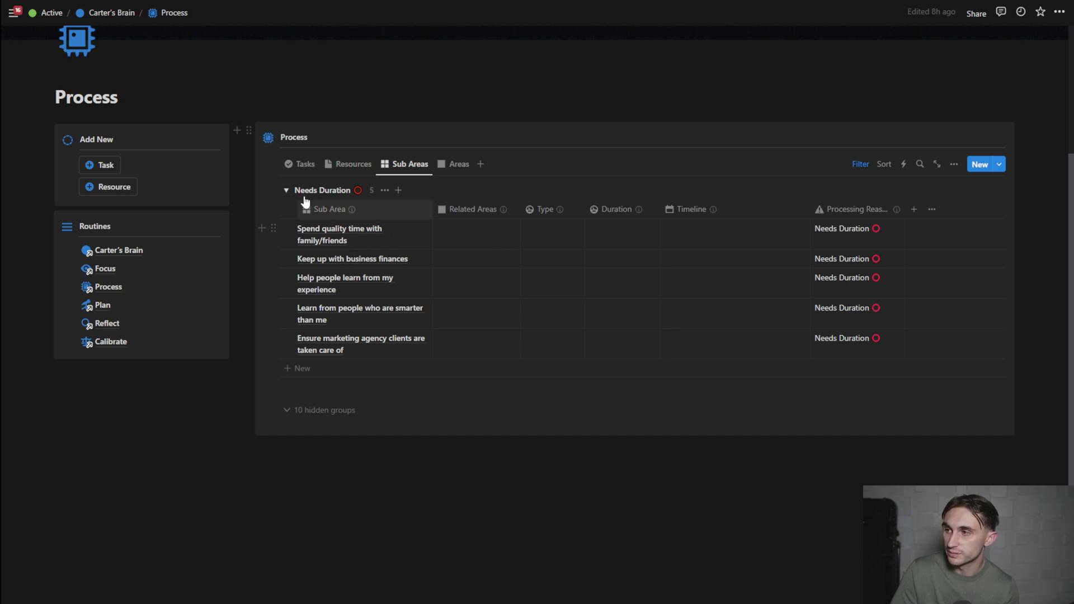
Step: Set the duration of the five remaining sub areas, from "Spend quality time with family/friends" to "Ensure marketing agency clients are taken care of", to Ongoing
click(629, 242)
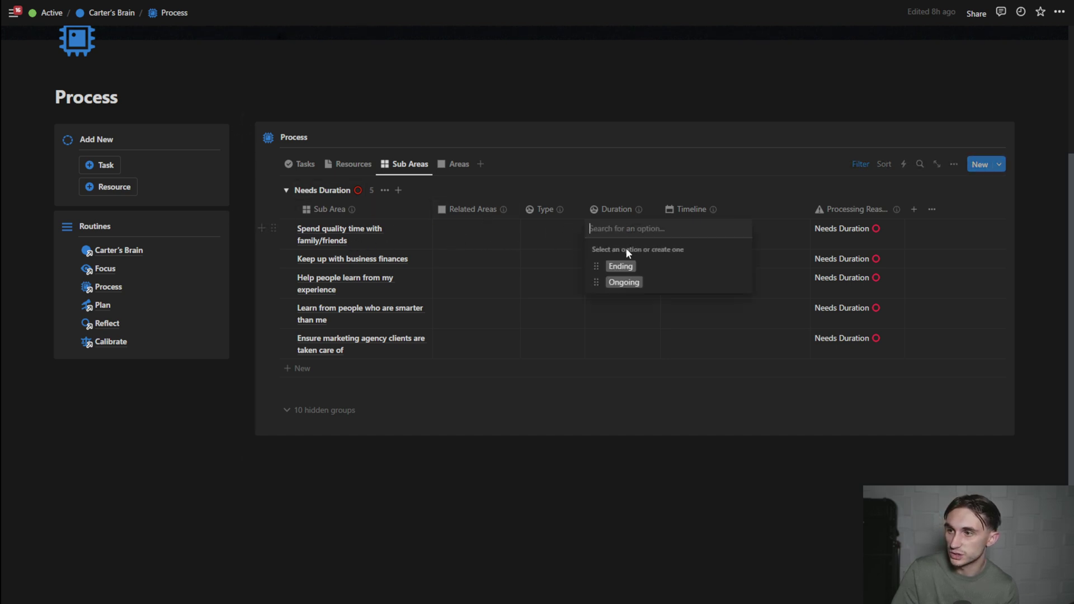
click(623, 282)
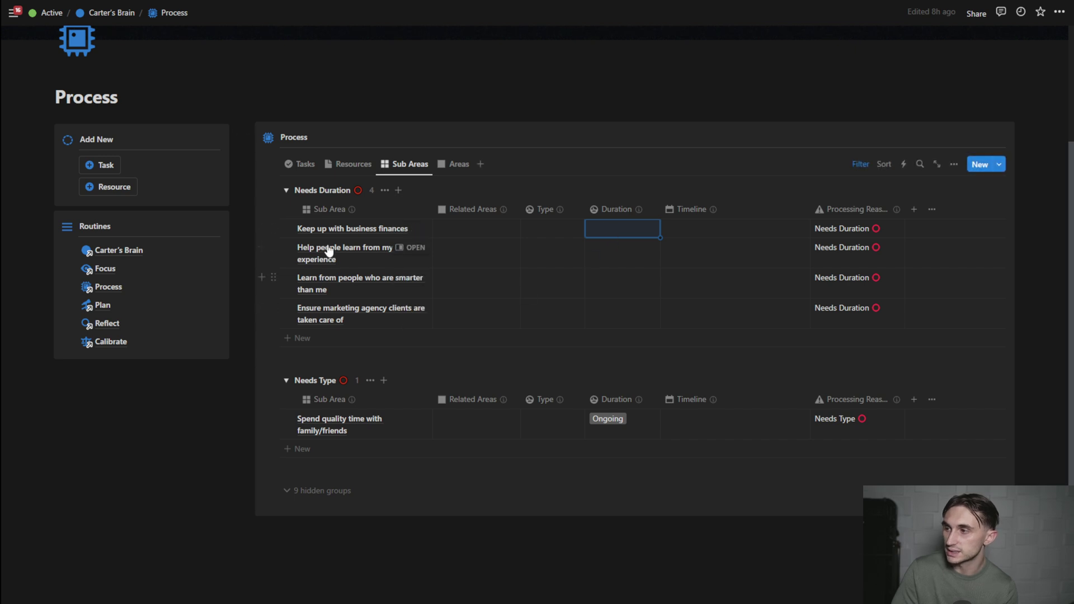
click(643, 229)
click(633, 283)
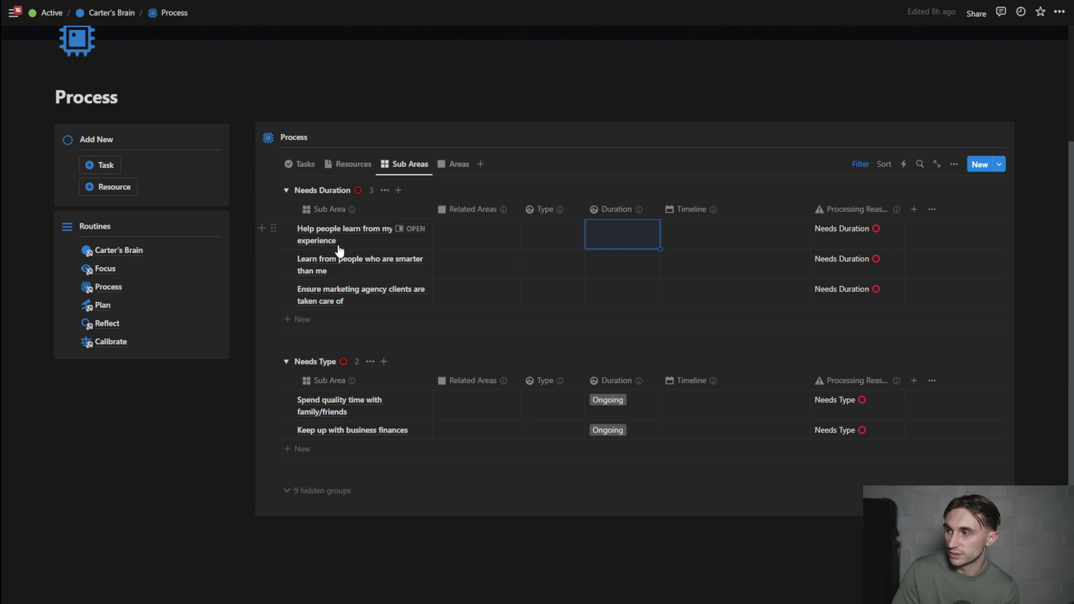
click(626, 240)
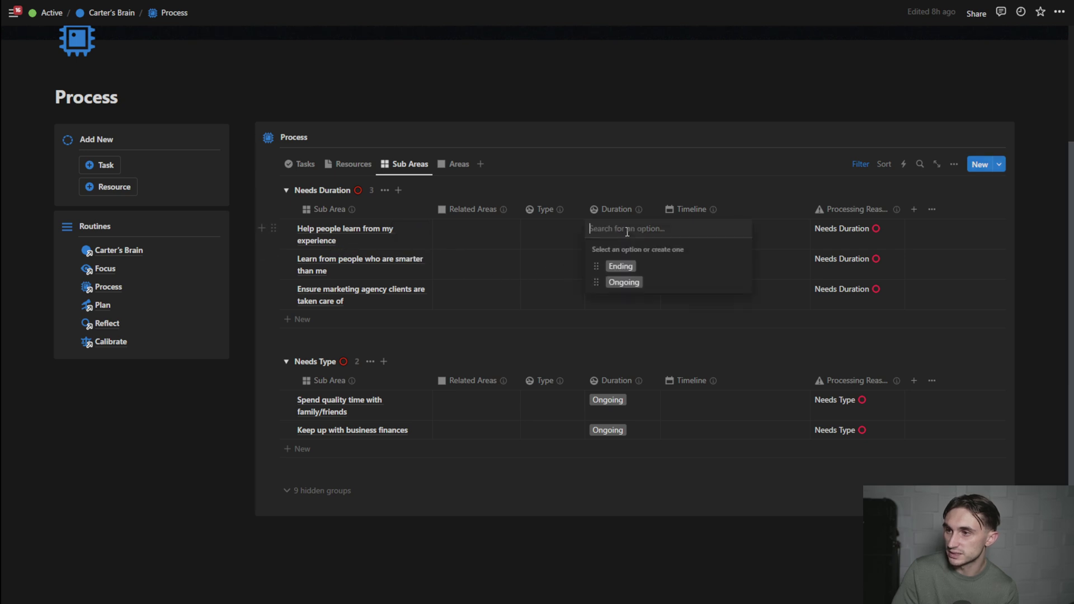
click(620, 282)
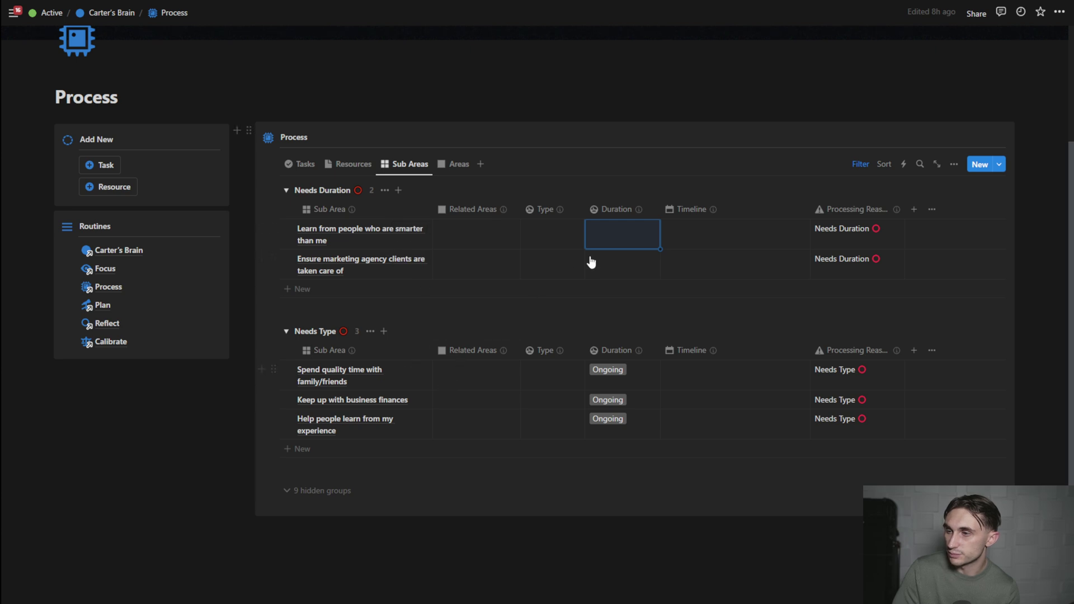
click(615, 241)
click(621, 284)
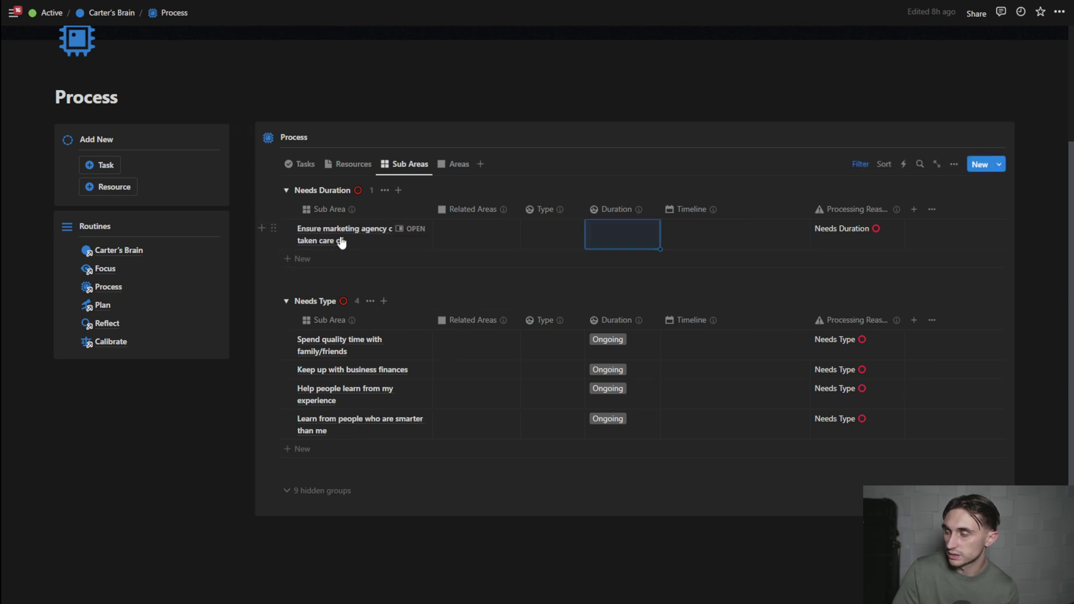
click(636, 238)
click(621, 283)
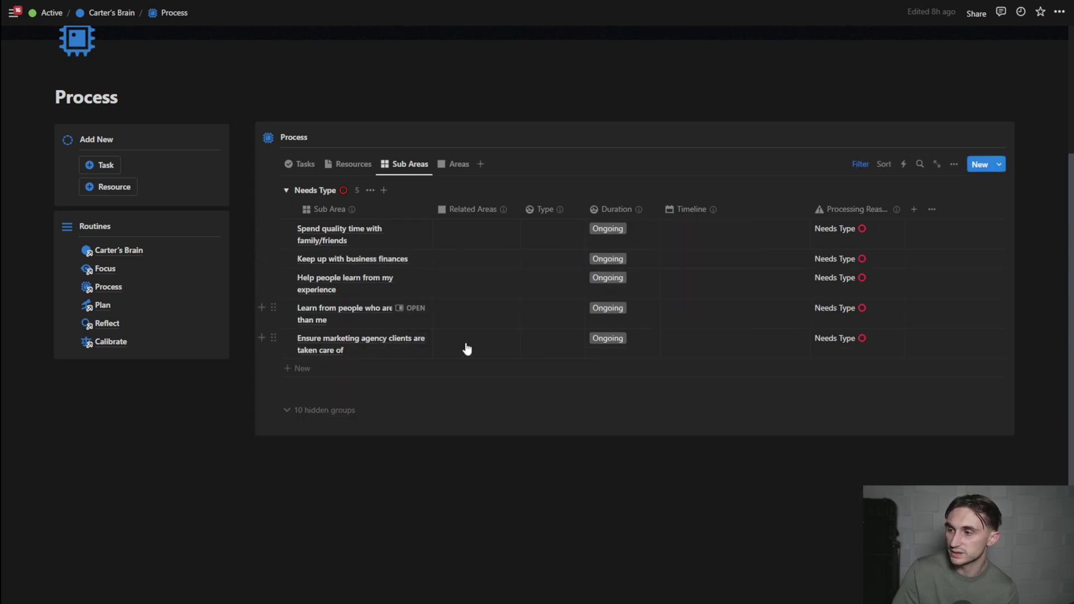
Step: Widen the Sub Area column and set the type of all five sub areas in the Needs Type group to Goal
drag(433, 209, 483, 213)
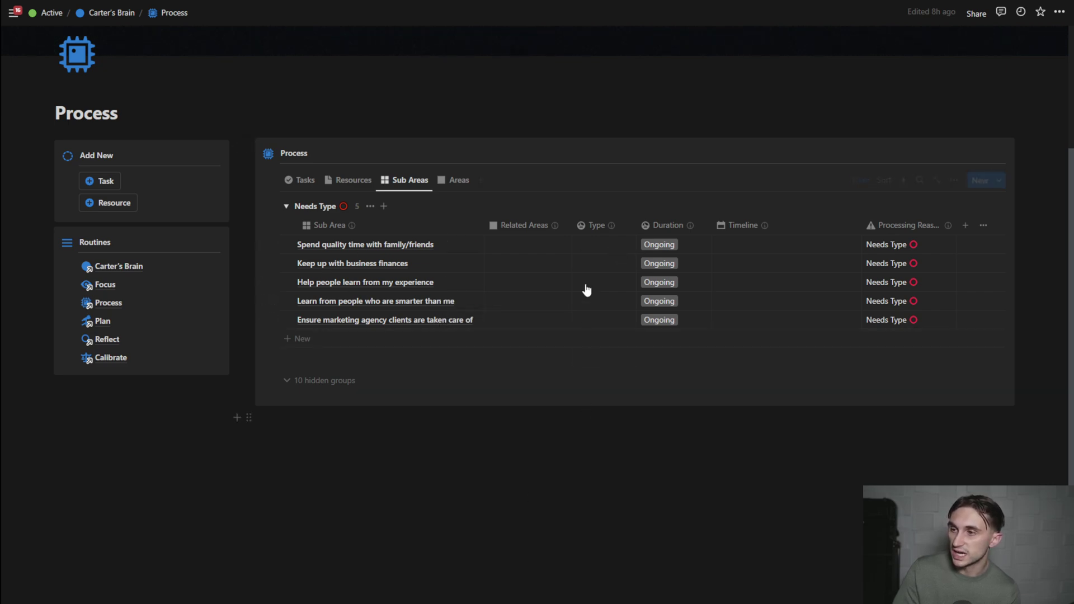
click(592, 246)
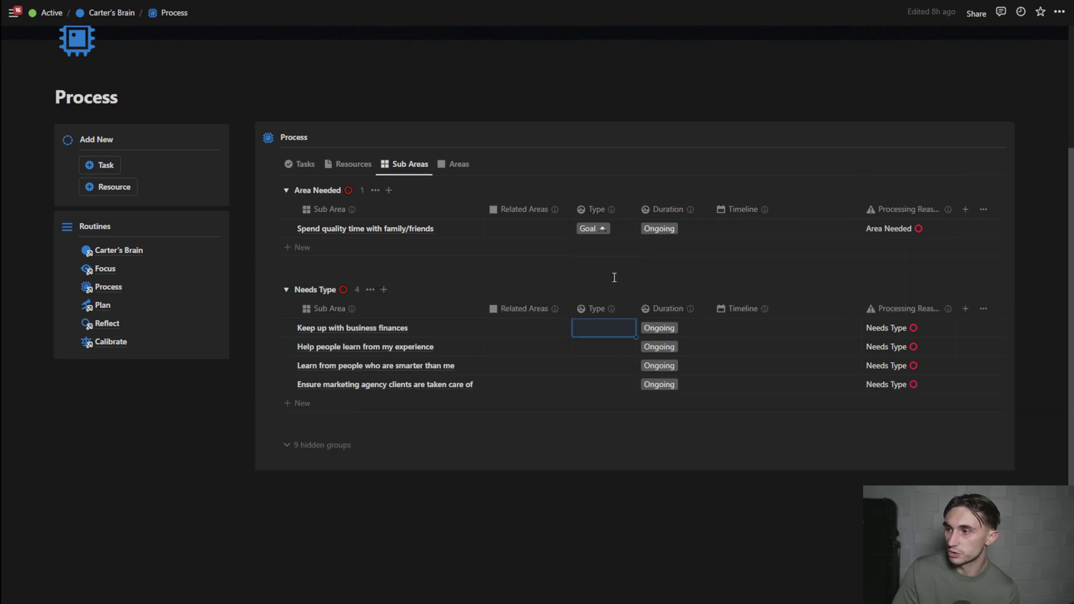
click(603, 328)
click(598, 364)
click(603, 348)
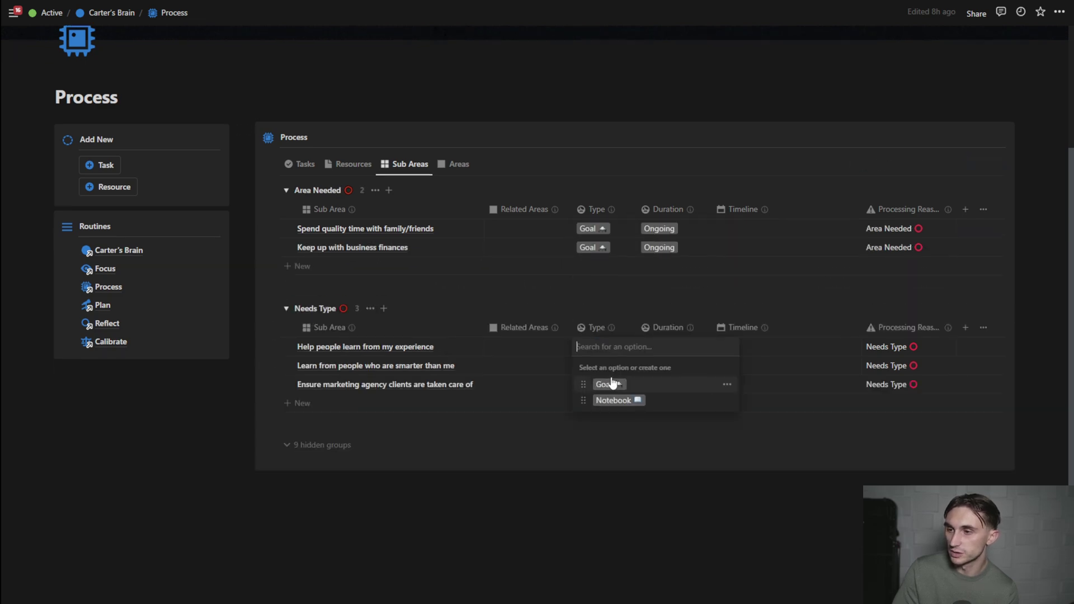
click(607, 382)
click(603, 366)
click(608, 402)
click(601, 385)
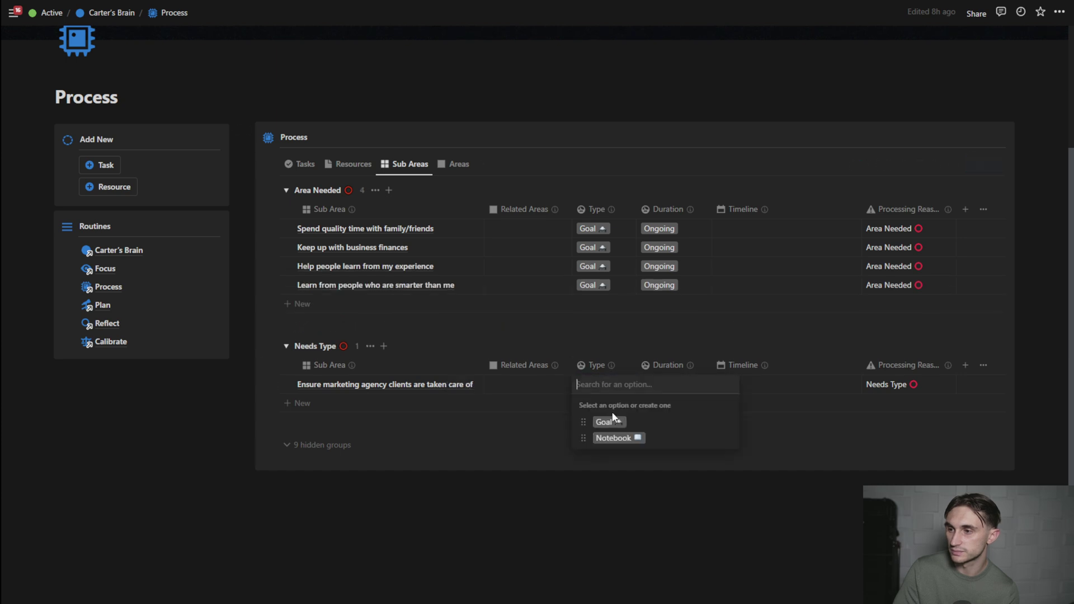
click(606, 421)
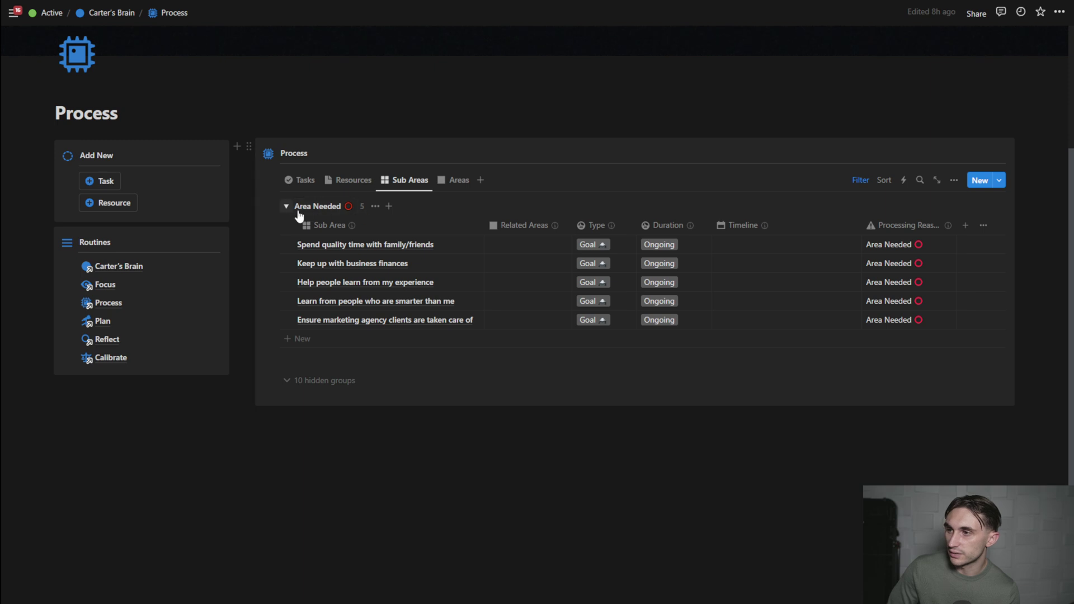
Step: Link the "Spend quality time with family/friends" sub area to the Family area
click(519, 251)
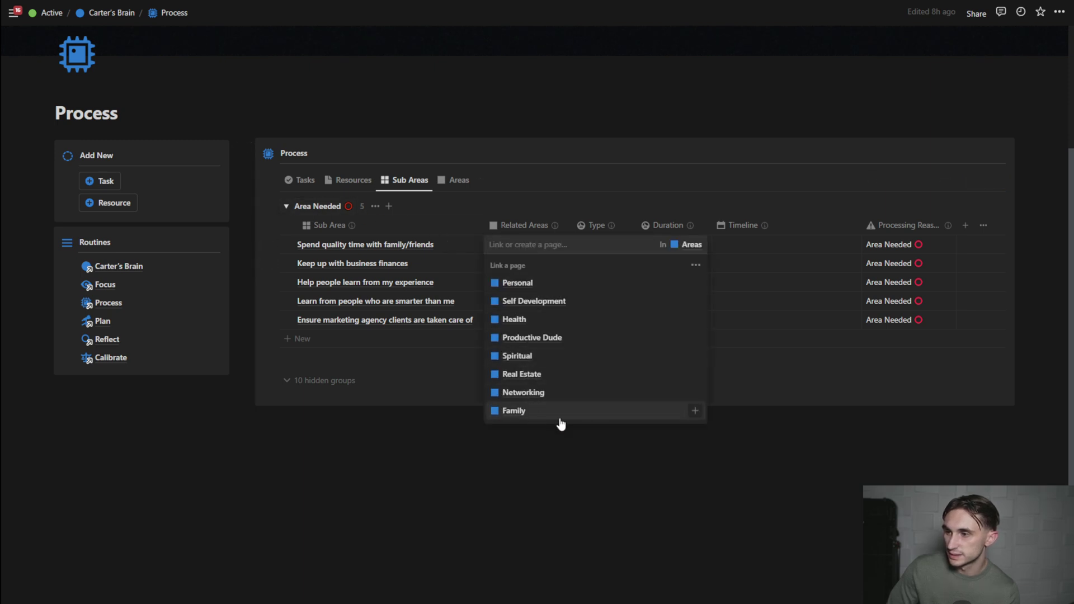
click(696, 412)
click(376, 283)
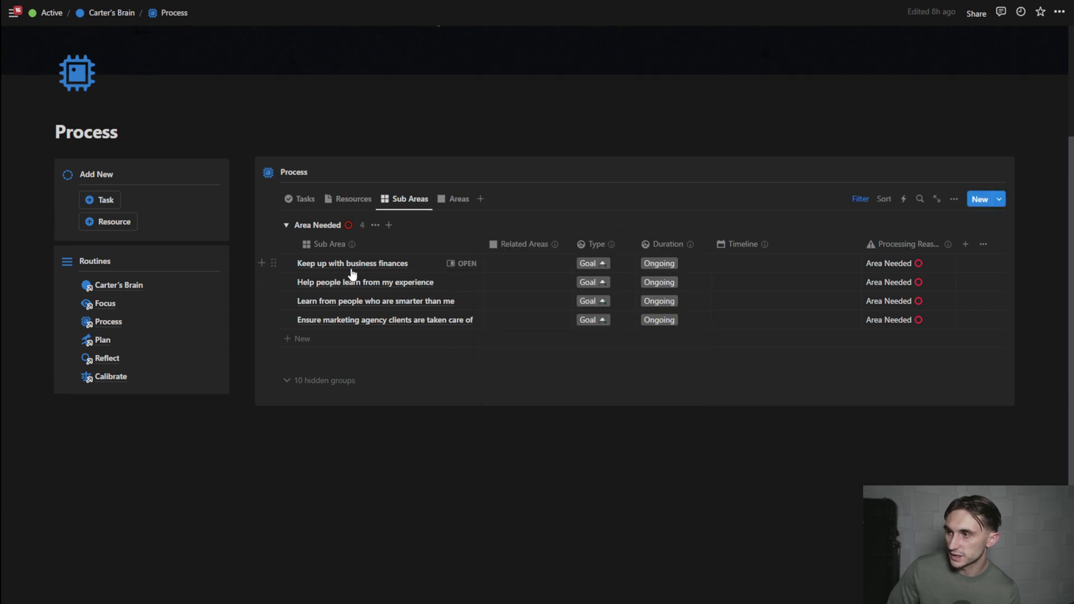
Step: Link the "Keep up with business finances" sub area to the Productive Dude and Real Estate areas
click(536, 267)
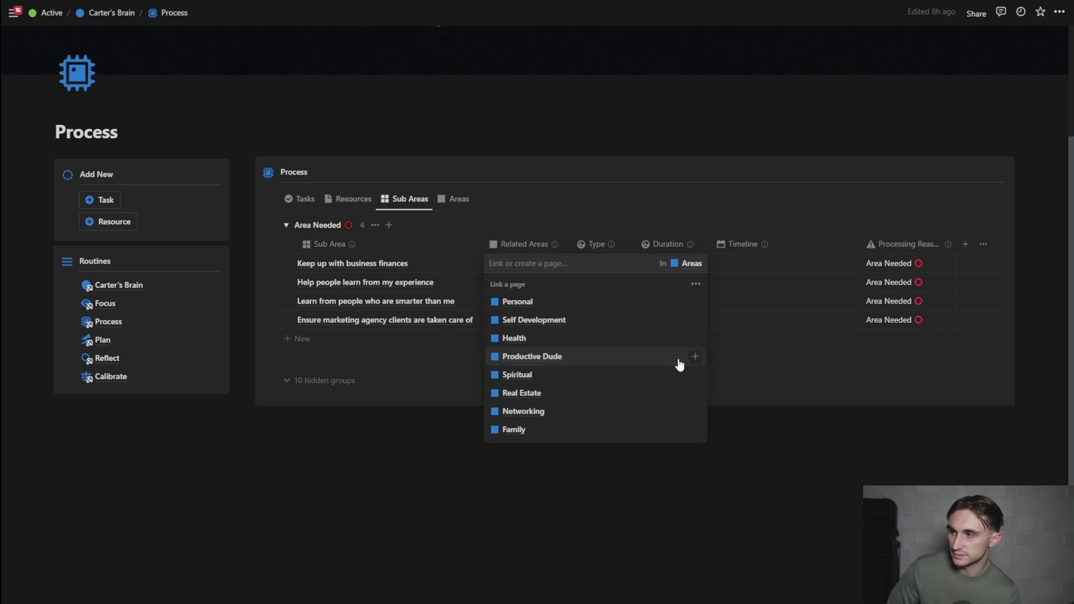
click(694, 359)
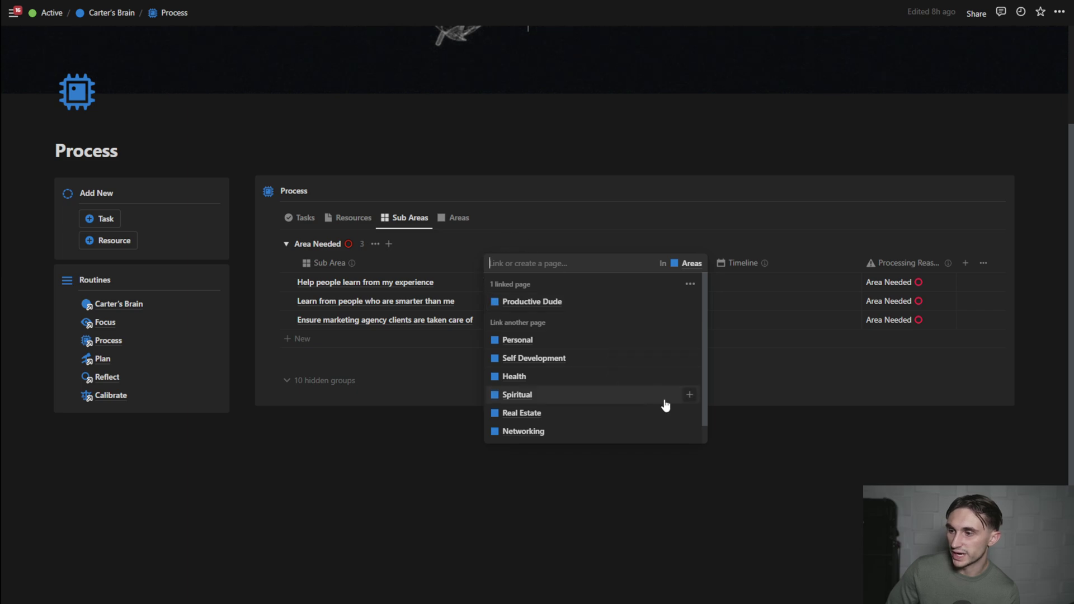
click(690, 415)
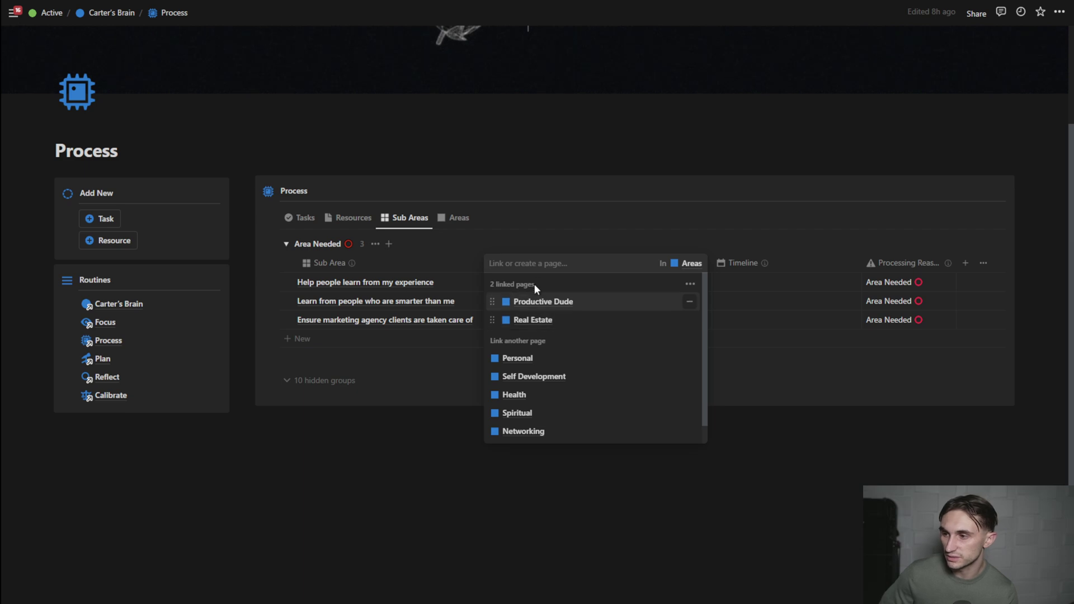
Step: Link the "Help people learn from my experience" sub area to the Productive Dude area
click(473, 256)
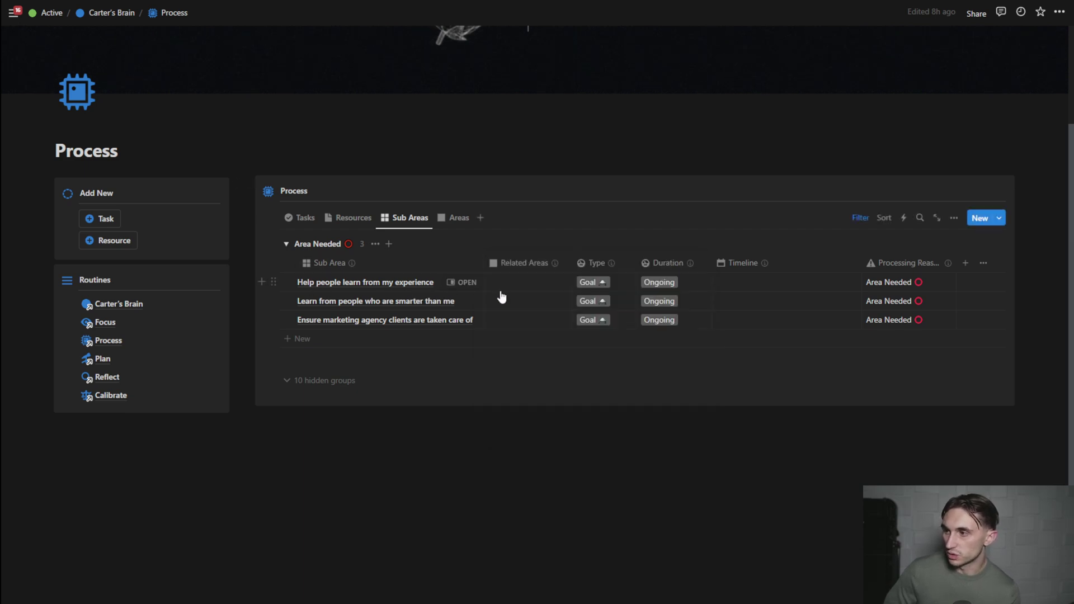
click(525, 287)
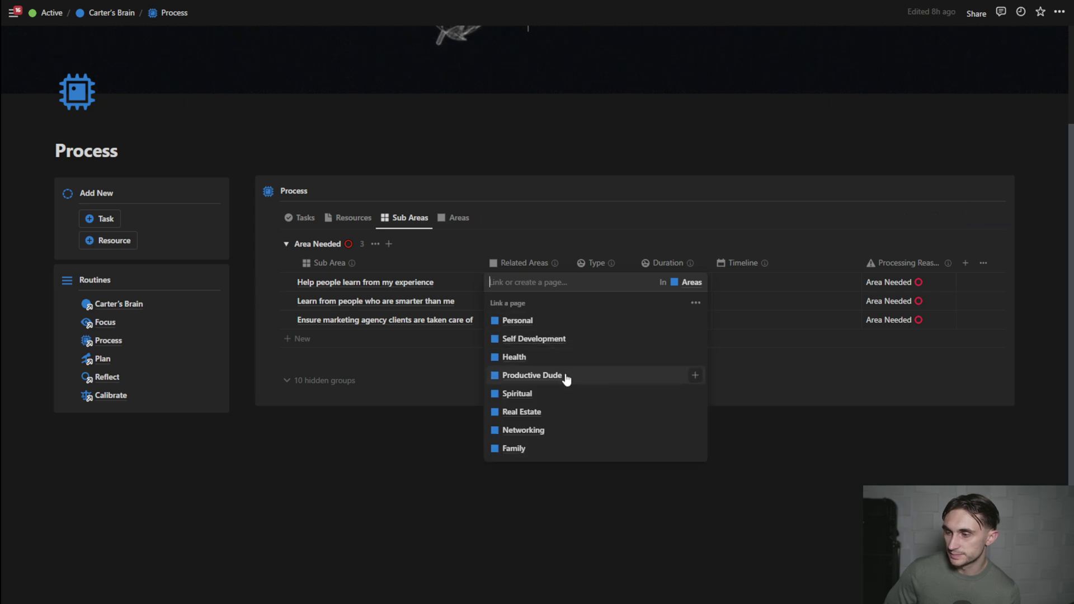
click(685, 382)
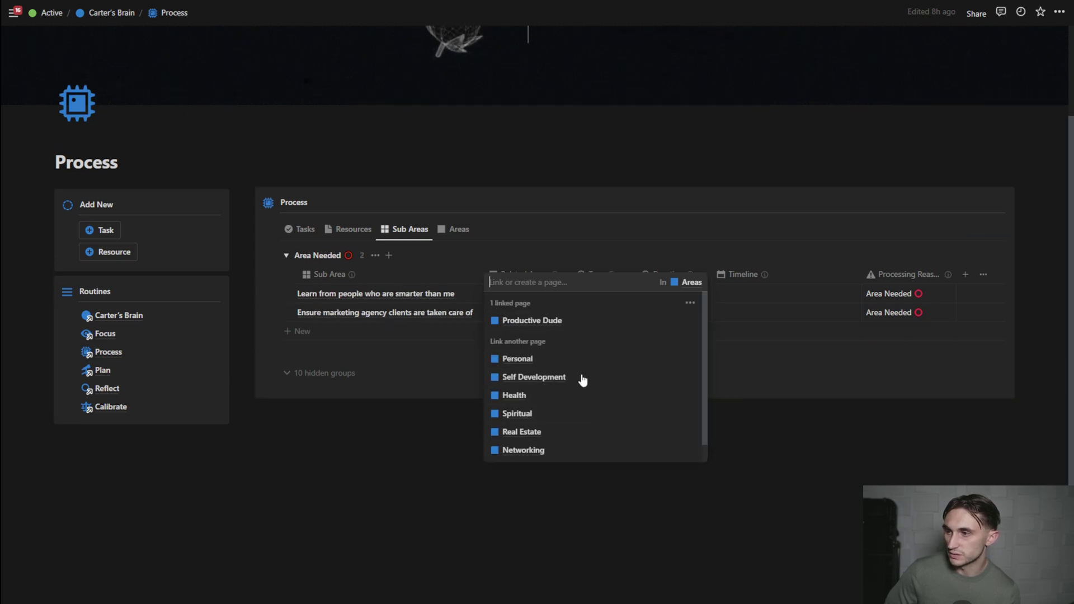
click(332, 304)
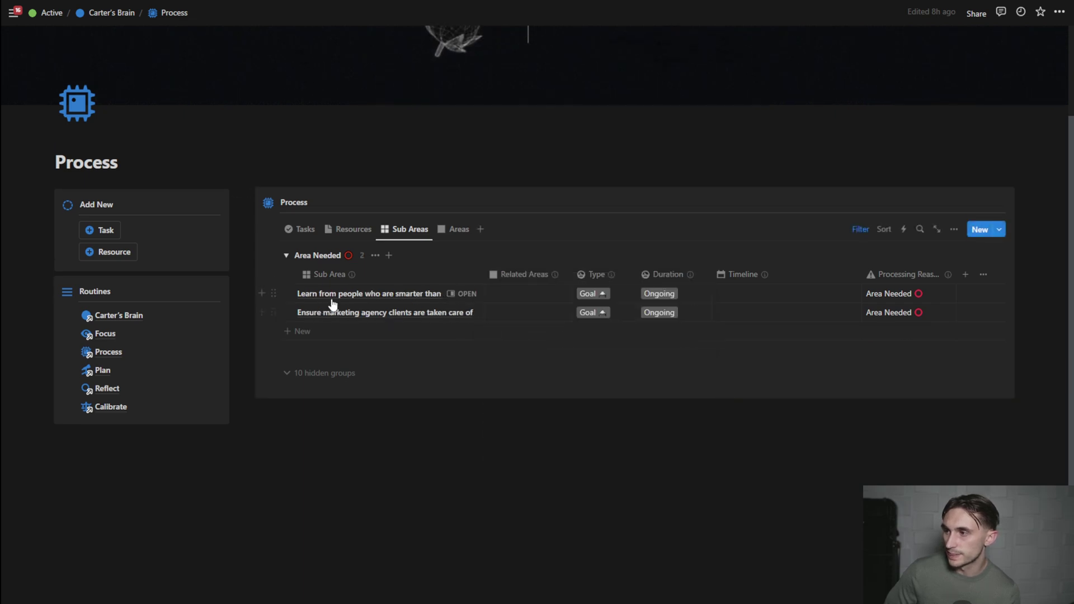
Step: Link the "Learn from people who are smarter than me" sub area to the Self Development area
click(535, 300)
click(695, 351)
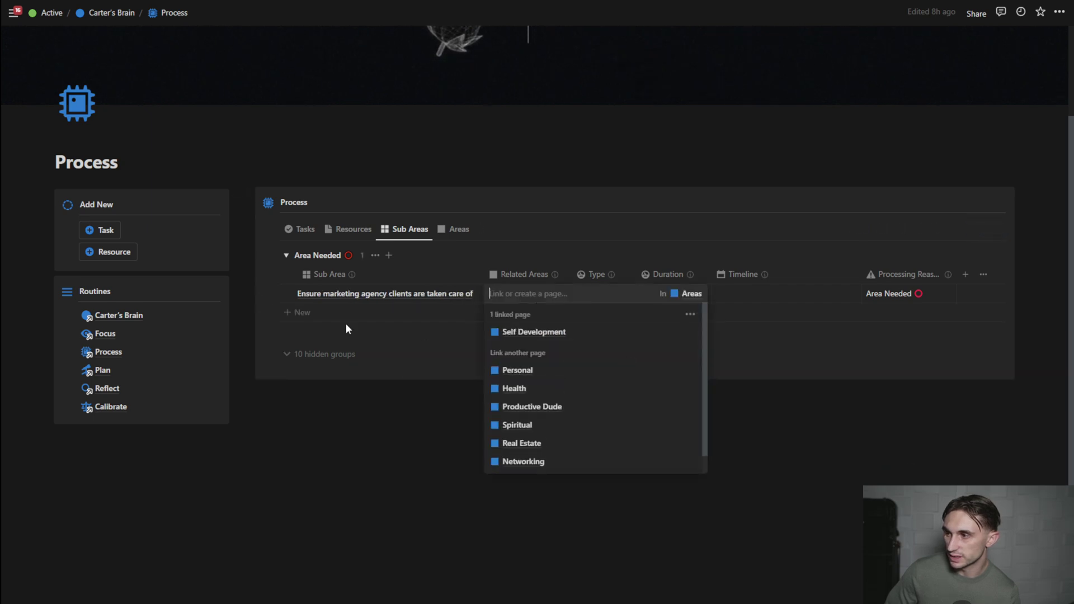
click(338, 319)
Step: Create a new area named Humways and link the "Ensure marketing agency clients are taken care of" sub area to it
click(535, 301)
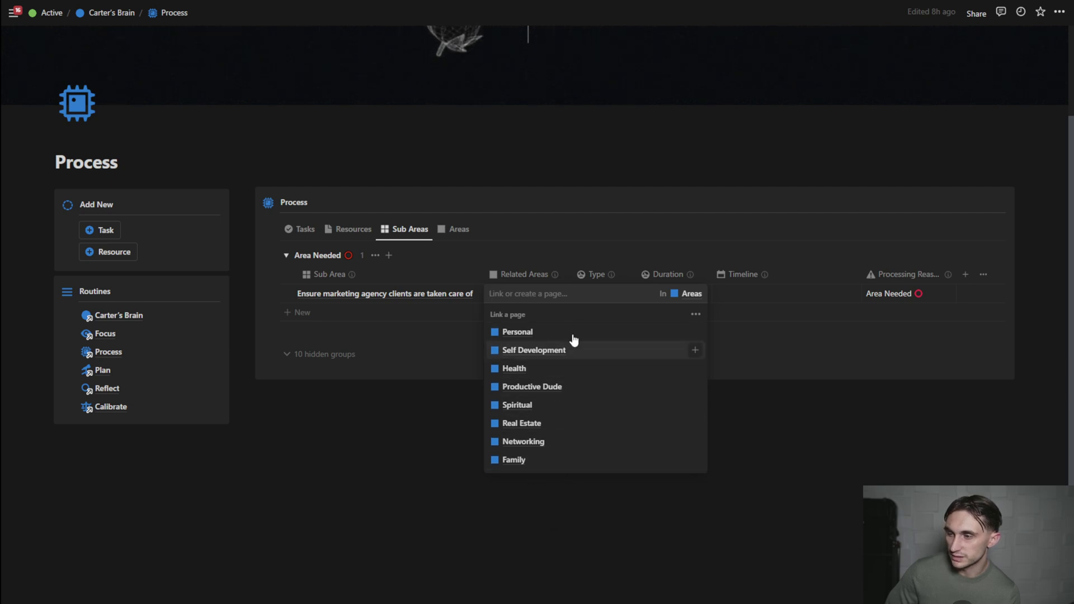
text(Green Li)
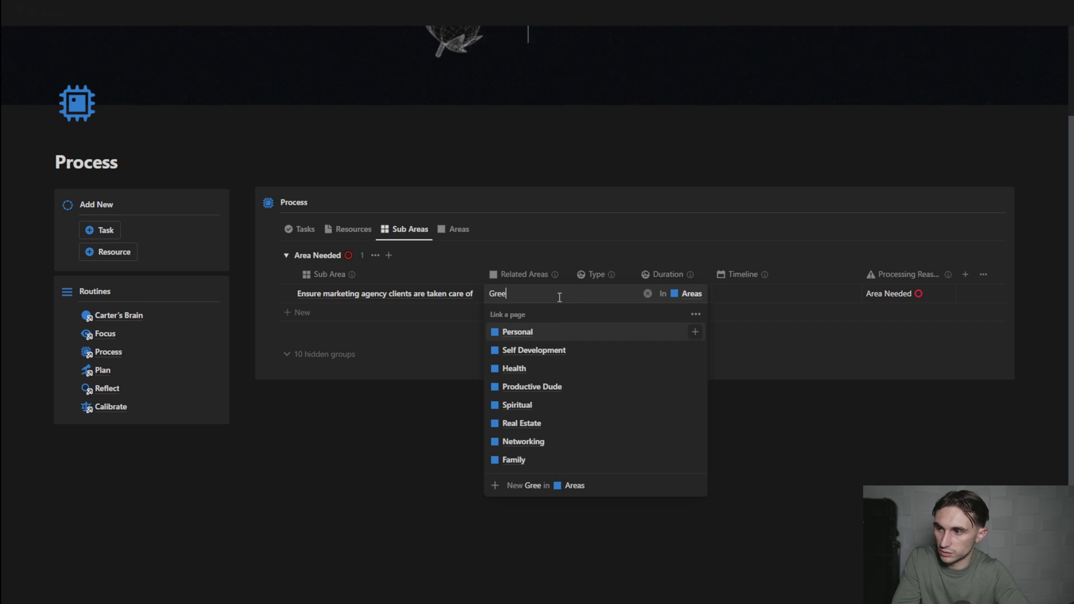
key(BackSpace)
key(BackSpace)
key(BackSpace)
key(BackSpace)
key(BackSpace)
key(BackSpace)
key(BackSpace)
key(BackSpace)
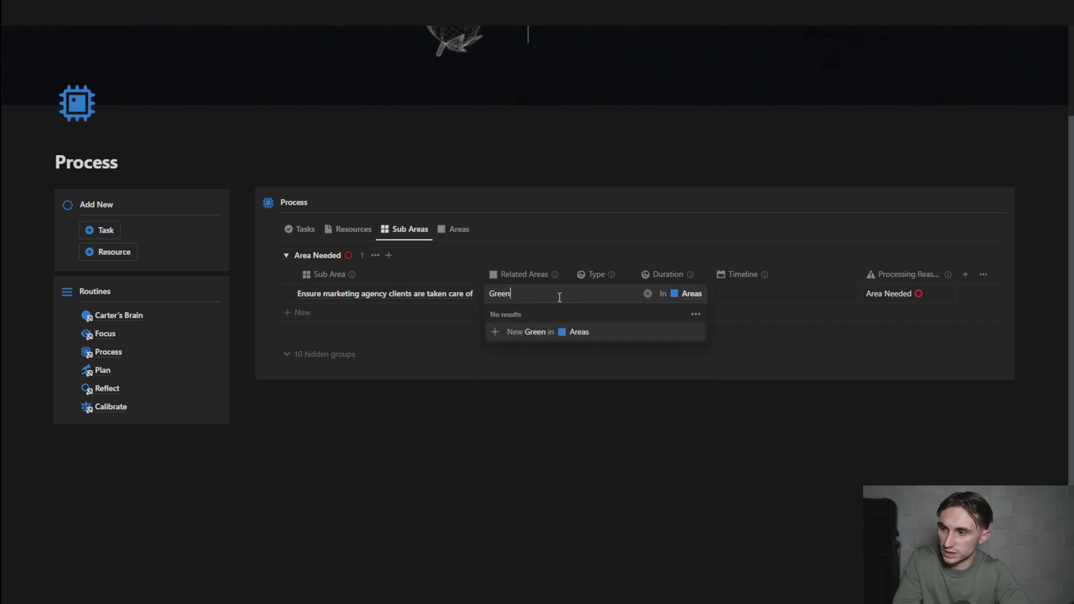
text(Humwa)
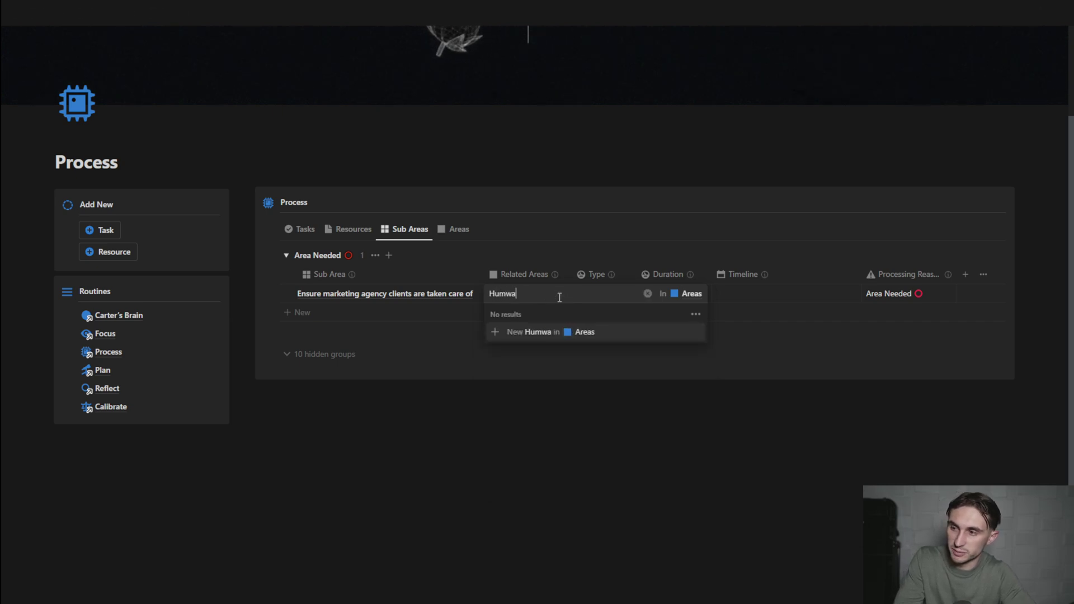
text(ys)
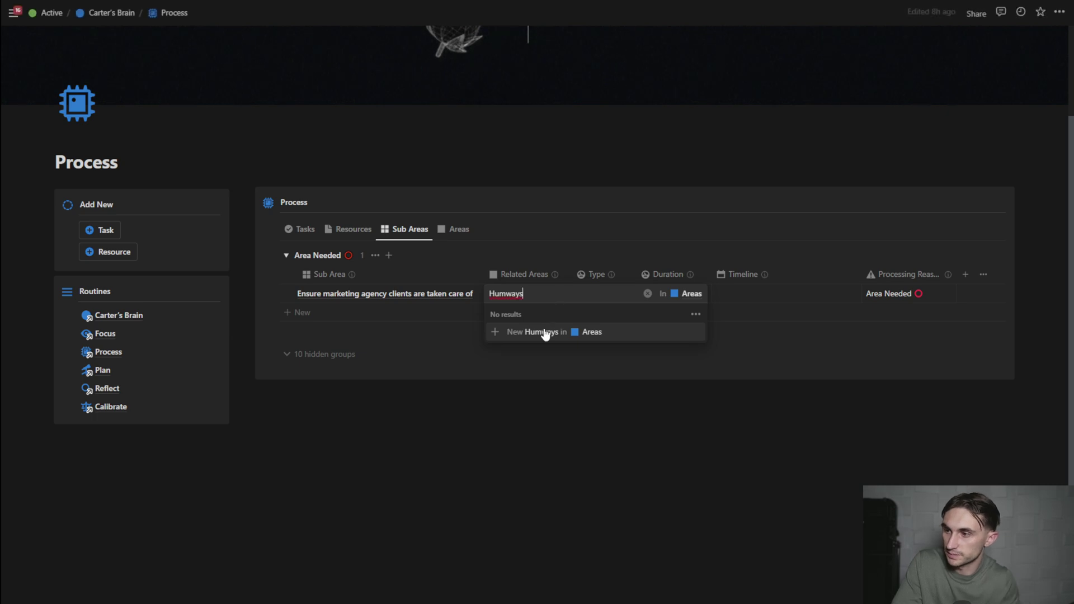
click(546, 332)
click(570, 250)
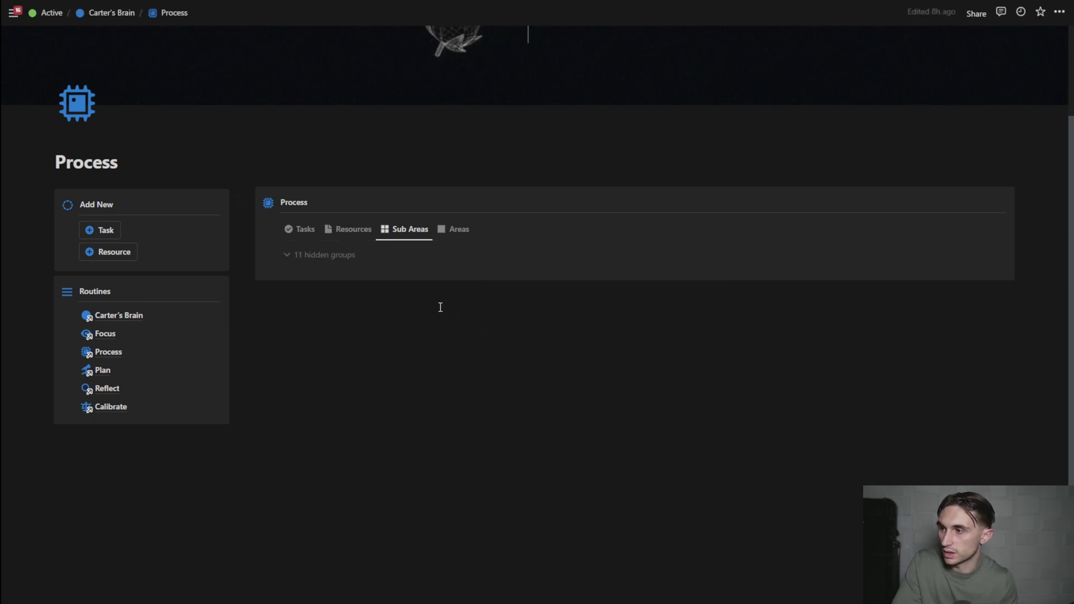
Step: Check the Tasks, Resources, Sub Areas and Areas views of the Process page for items still needing processing
click(358, 237)
click(307, 231)
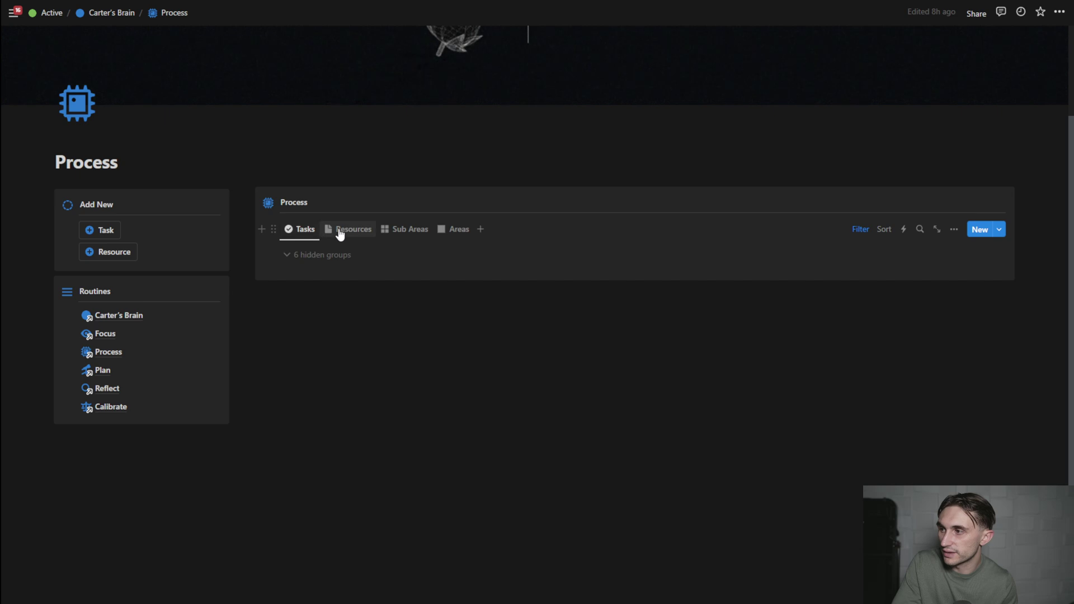
click(343, 235)
click(412, 235)
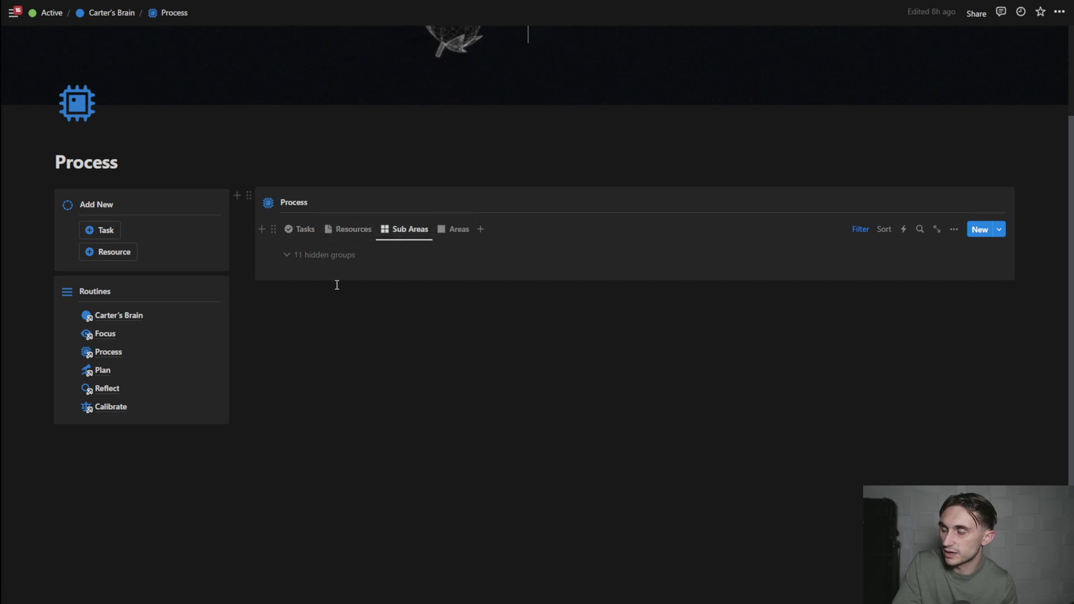
click(450, 230)
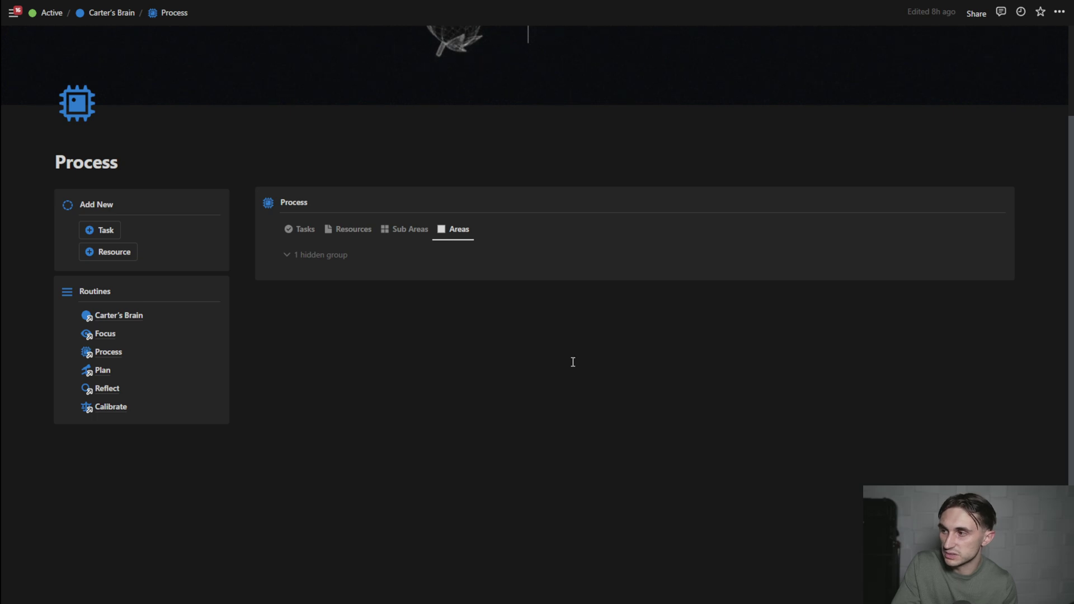
click(301, 231)
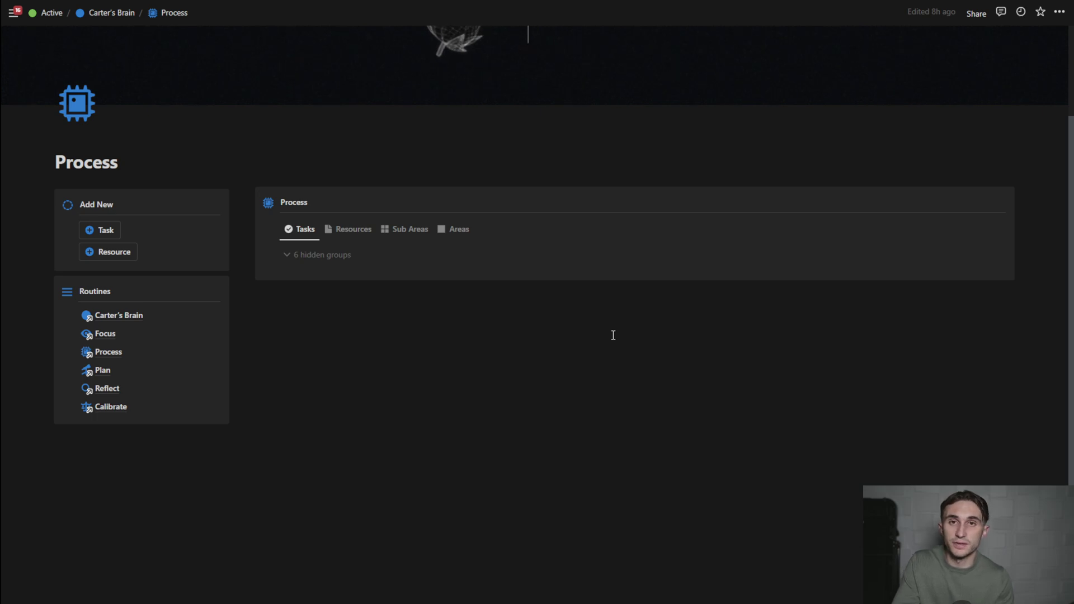
Step: Open the Plan routine page and view its monthly task calendar
scroll(613, 335, up, 2)
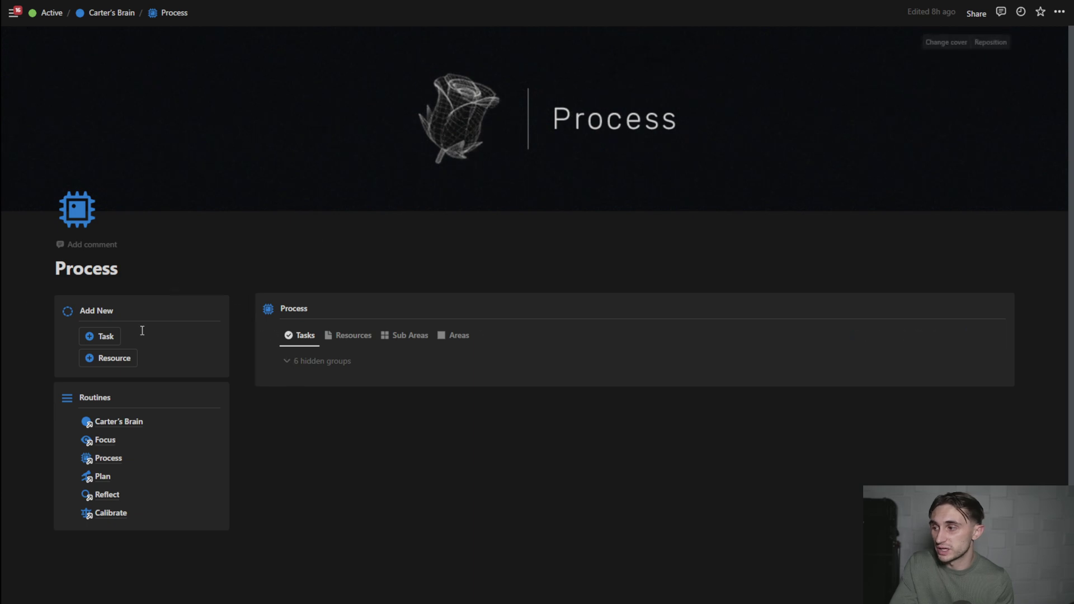
click(101, 476)
scroll(460, 211, down, 3)
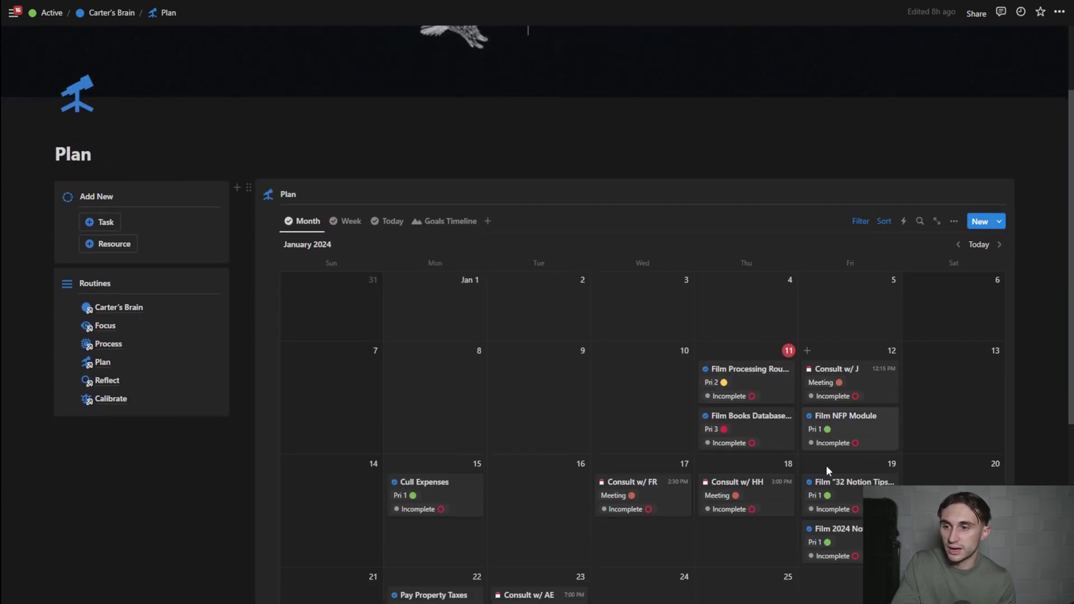
scroll(832, 485, down, 1)
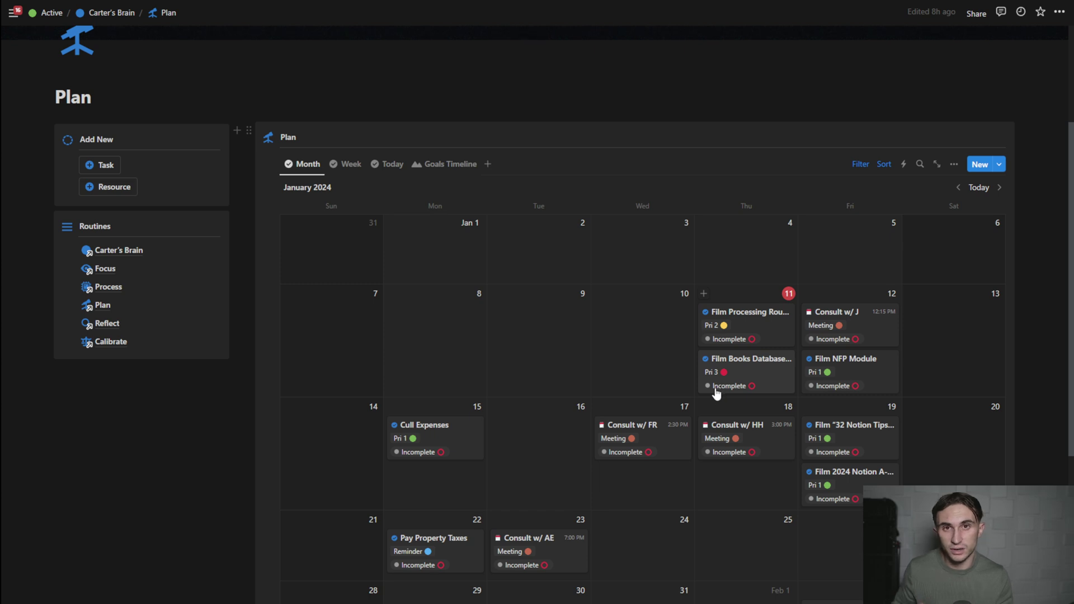
Step: Try rescheduling the Film NFP Module, Film Processing Routine and Film Books Database tasks between January 11 and January 12
drag(867, 392, 755, 322)
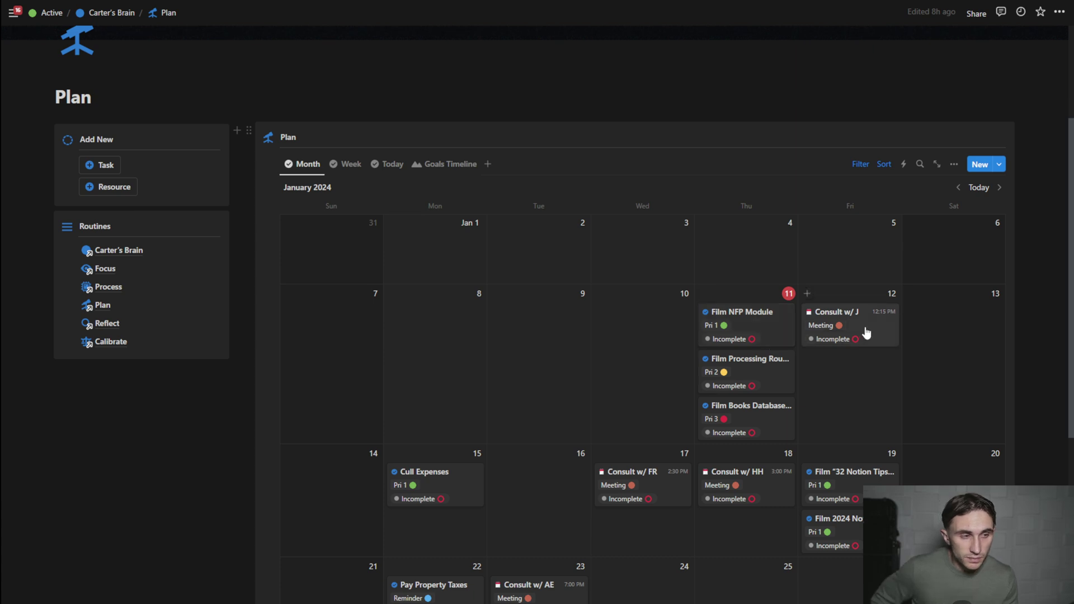
drag(744, 316, 805, 316)
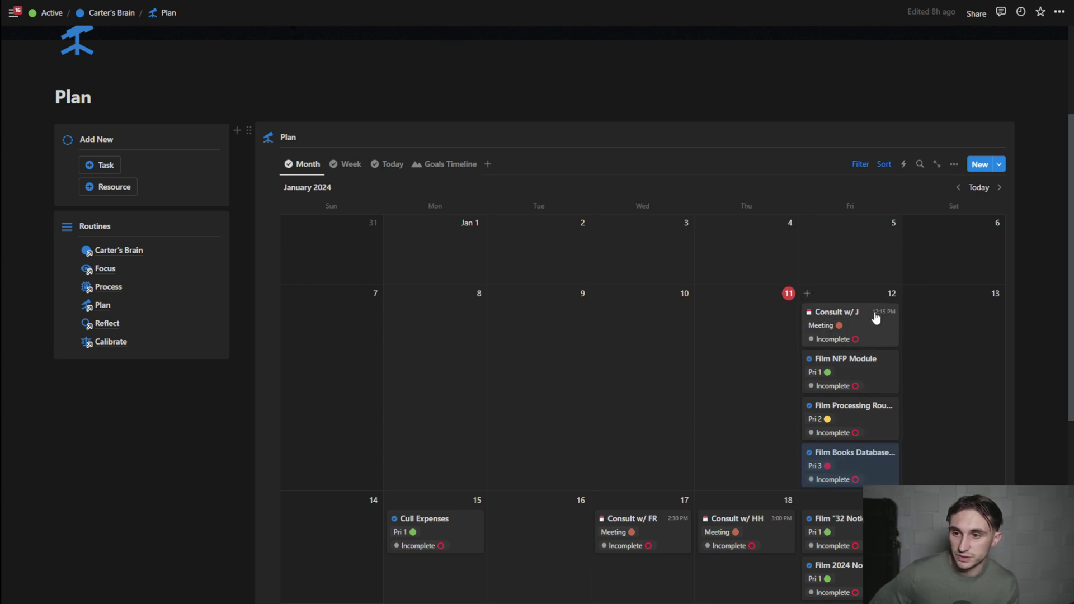
drag(866, 370, 752, 335)
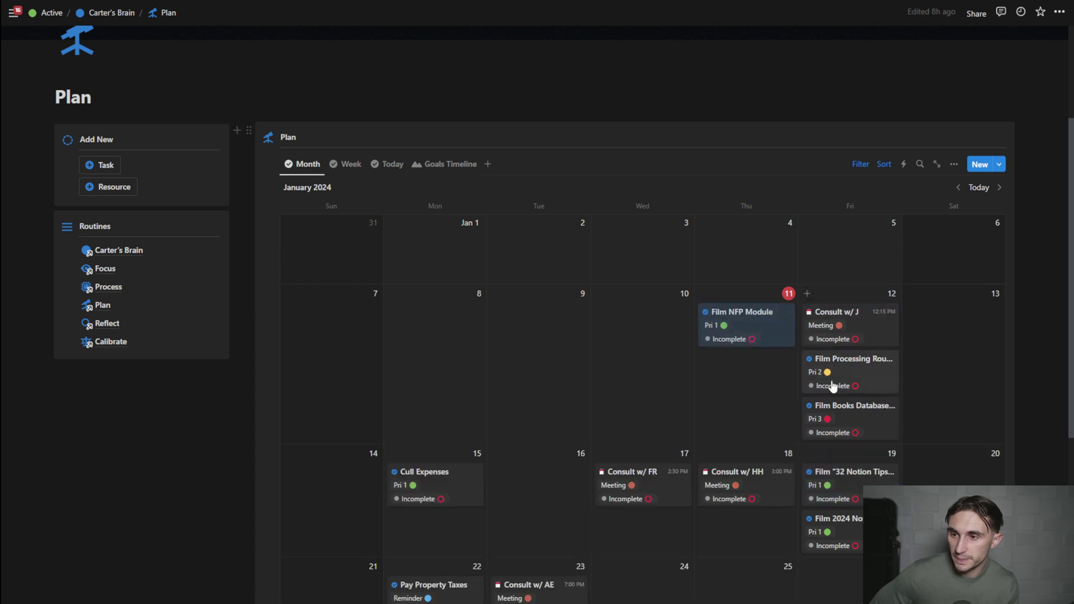
drag(834, 380, 749, 332)
drag(843, 416, 747, 370)
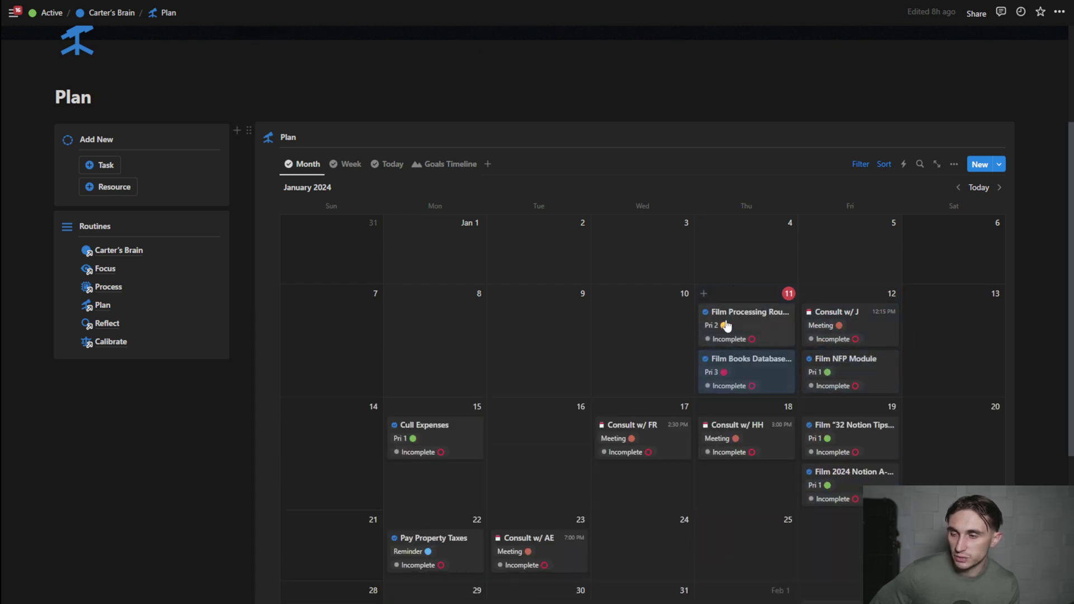
Step: Try Pri 3 as the focus of the Film Processing Routine Video task and return it to Pri 2
click(726, 326)
click(463, 336)
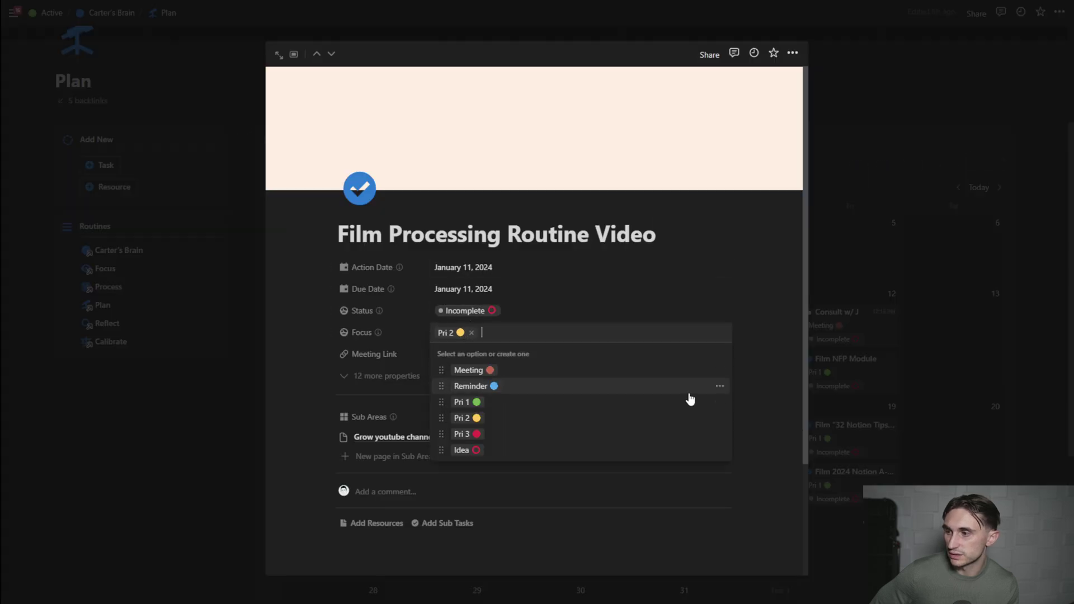
click(507, 434)
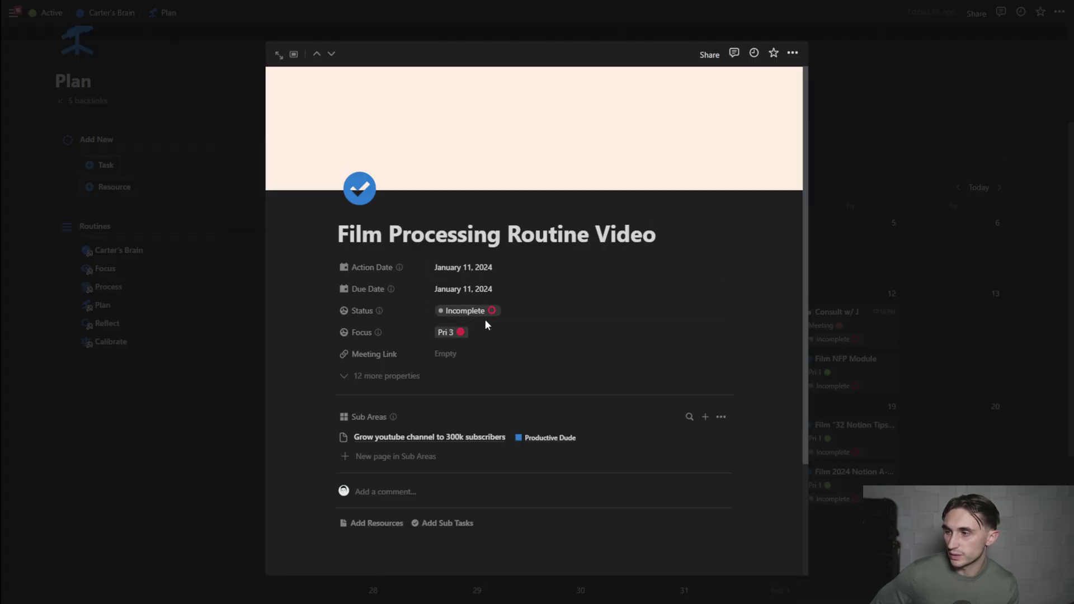
click(486, 336)
key(Escape)
key(Escape)
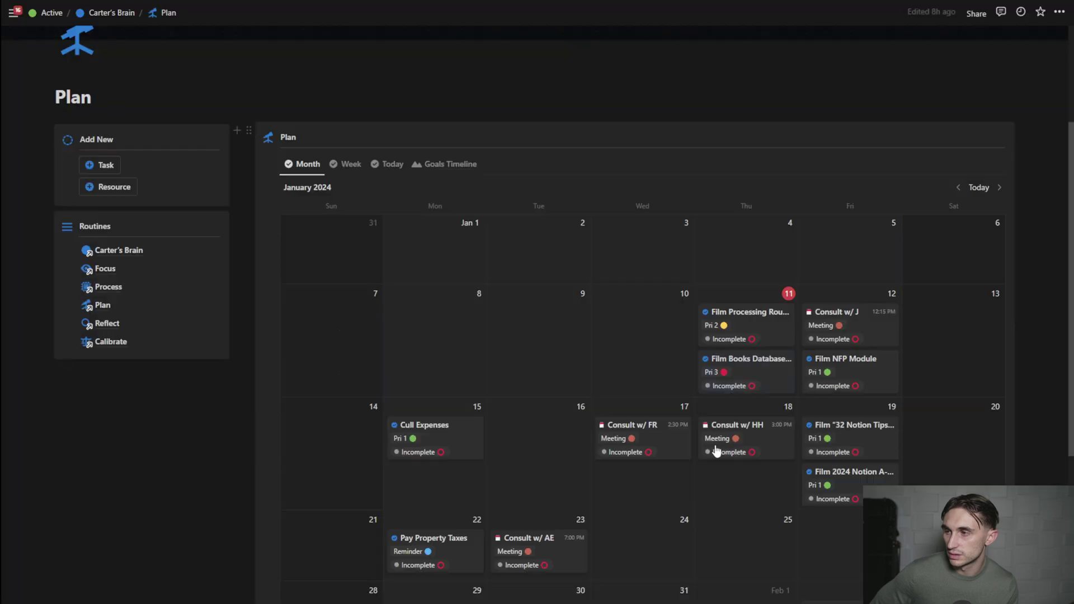
Step: Review the tasks and meetings scheduled across the January 2024 month calendar
mouse_move(727, 379)
mouse_down()
mouse_move(618, 332)
mouse_move(726, 372)
mouse_up()
scroll(569, 401, down, 2)
drag(414, 343, 459, 327)
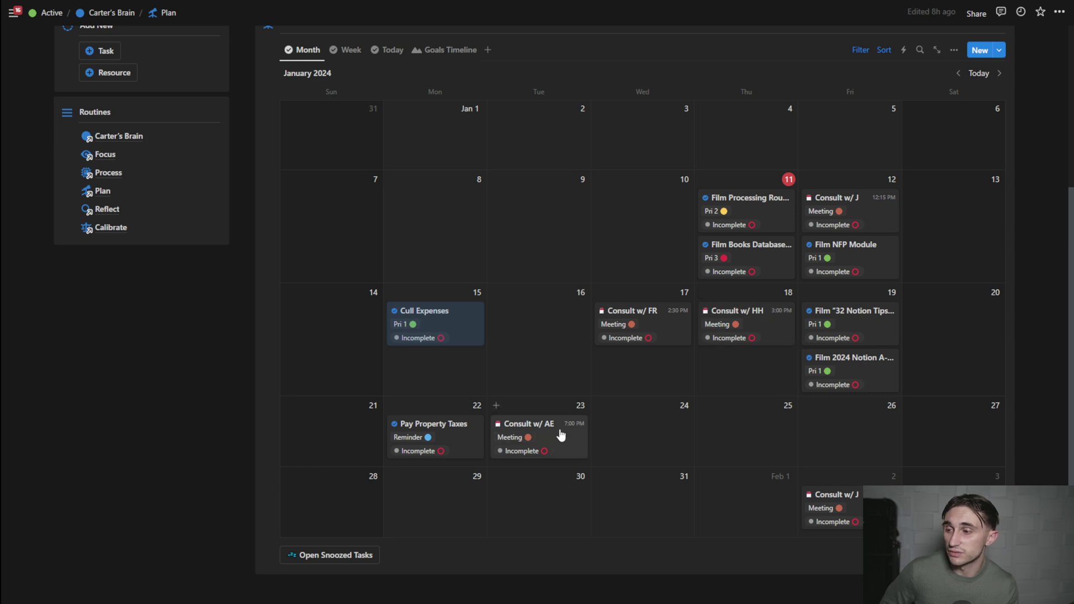
click(1015, 315)
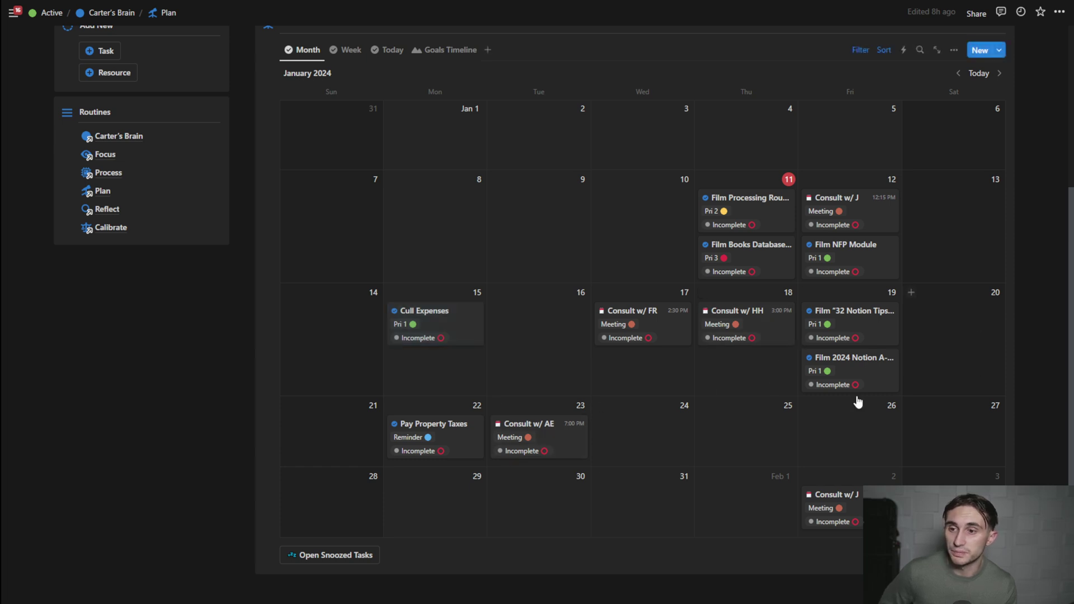
scroll(791, 370, up, 2)
scroll(146, 292, up, 3)
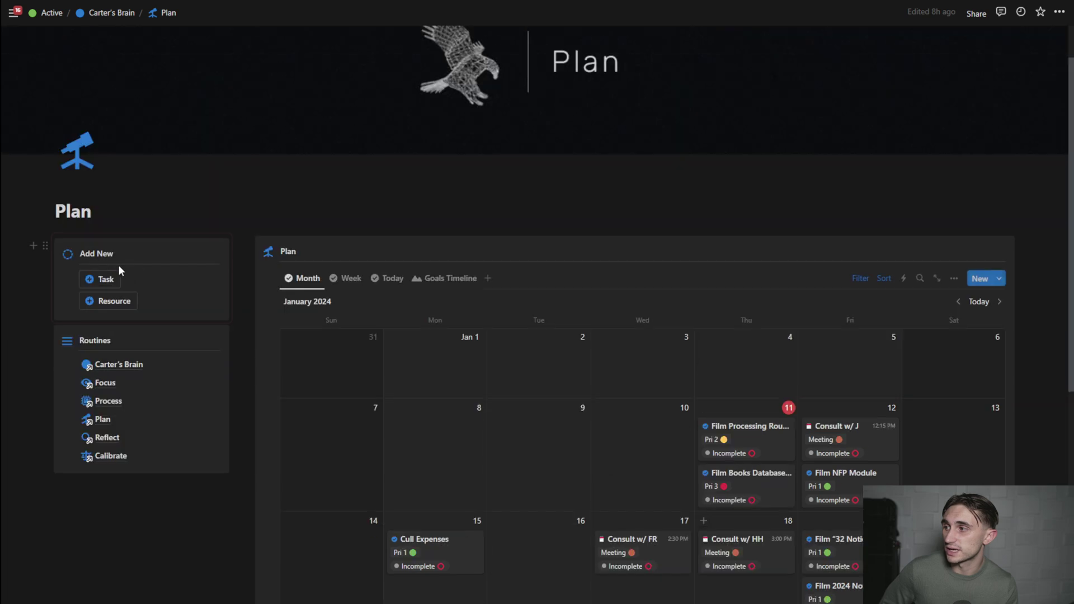
scroll(708, 342, down, 3)
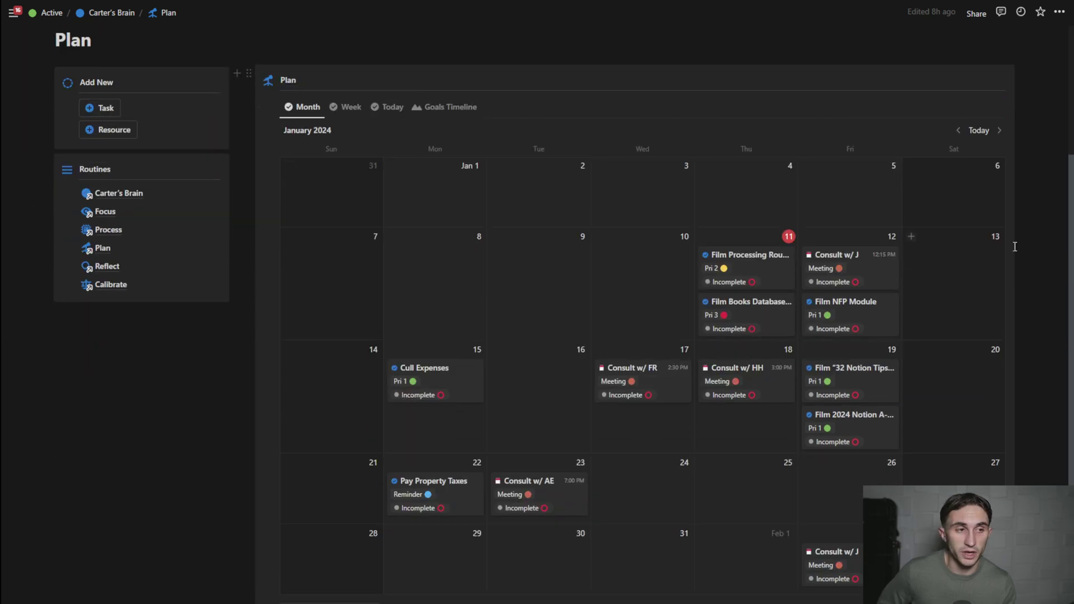